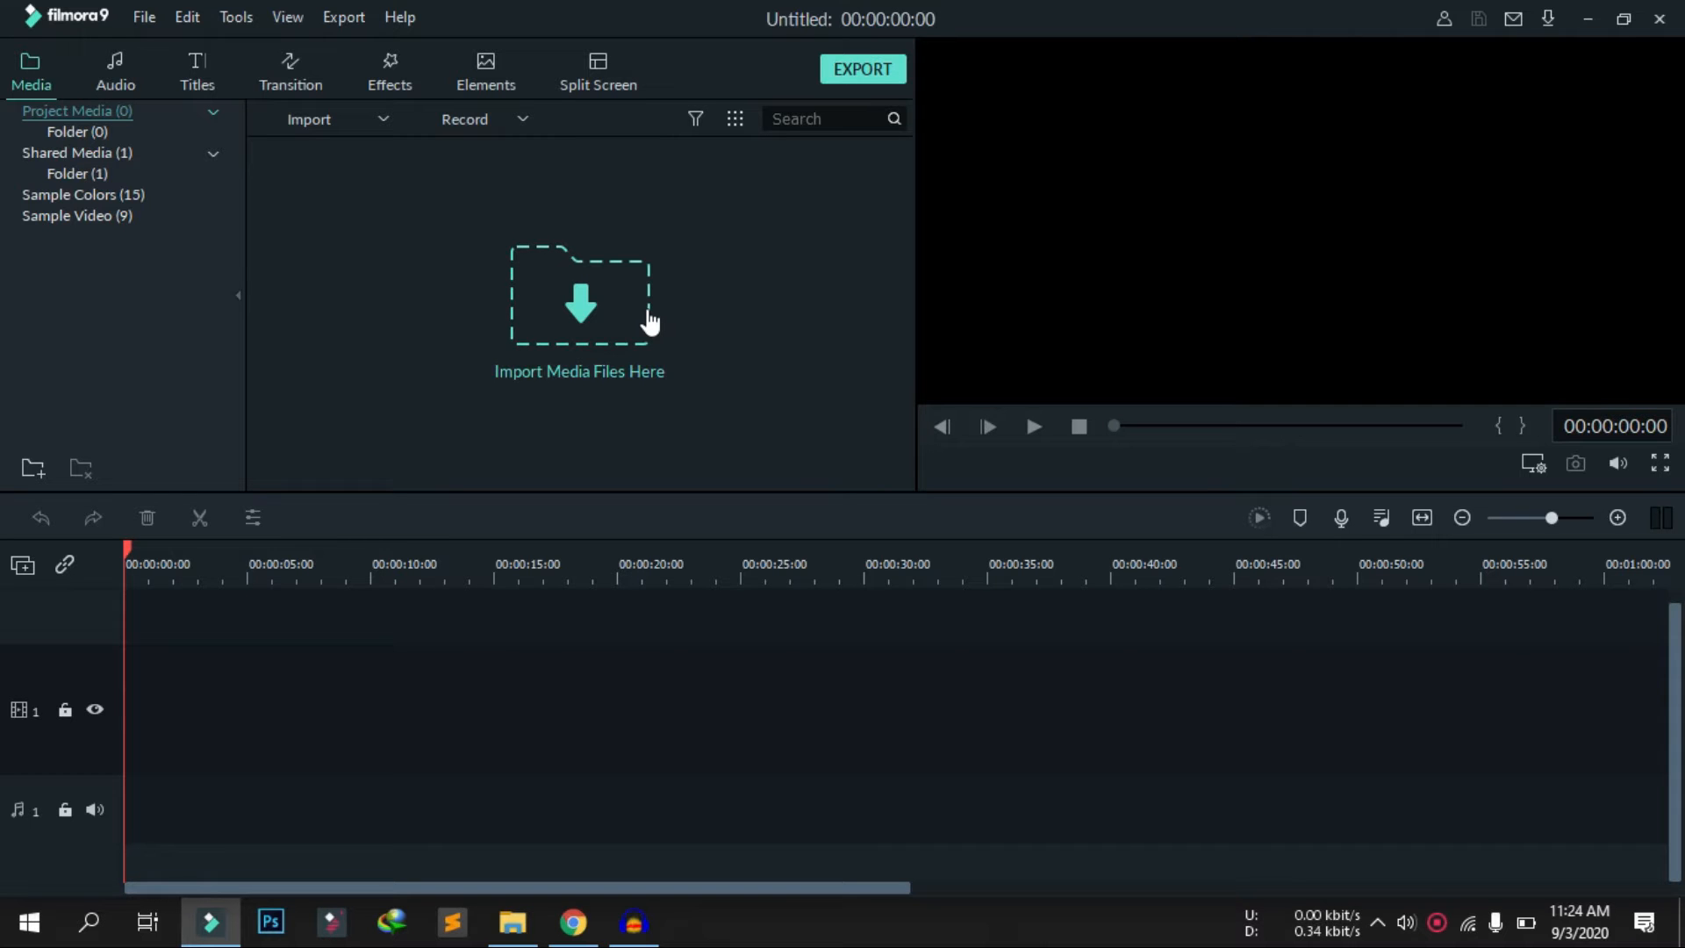
Import the scientific video from the Completed project folder, and place it at the start of video track 1
click(597, 323)
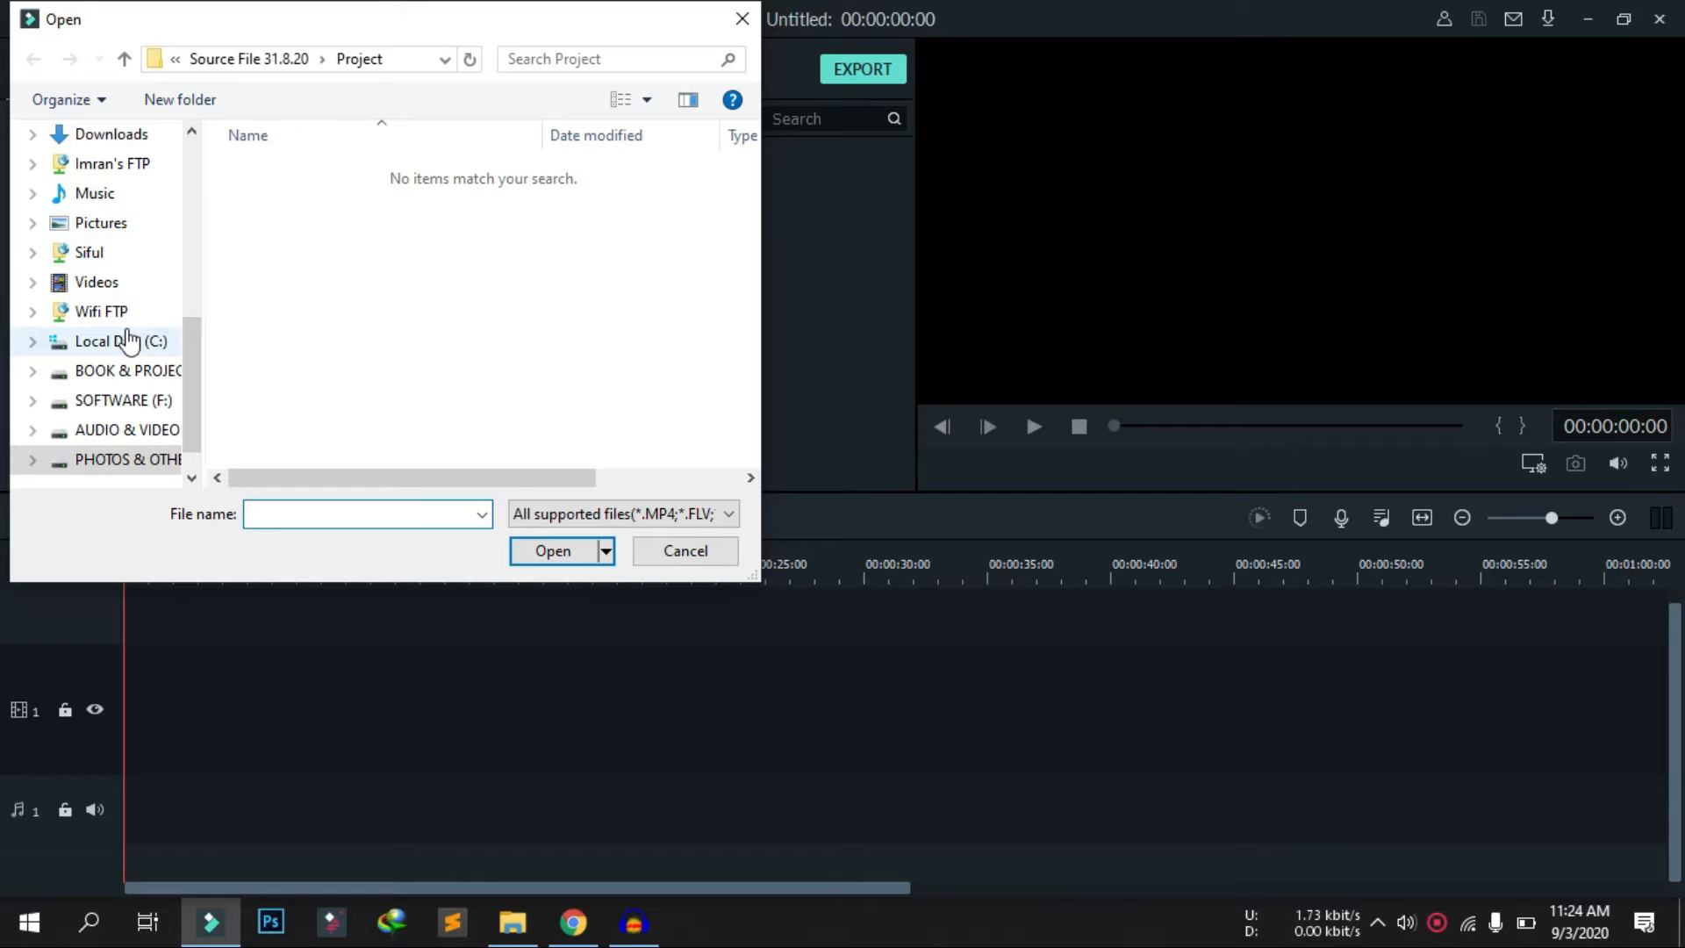
scroll(128, 339, up, 4)
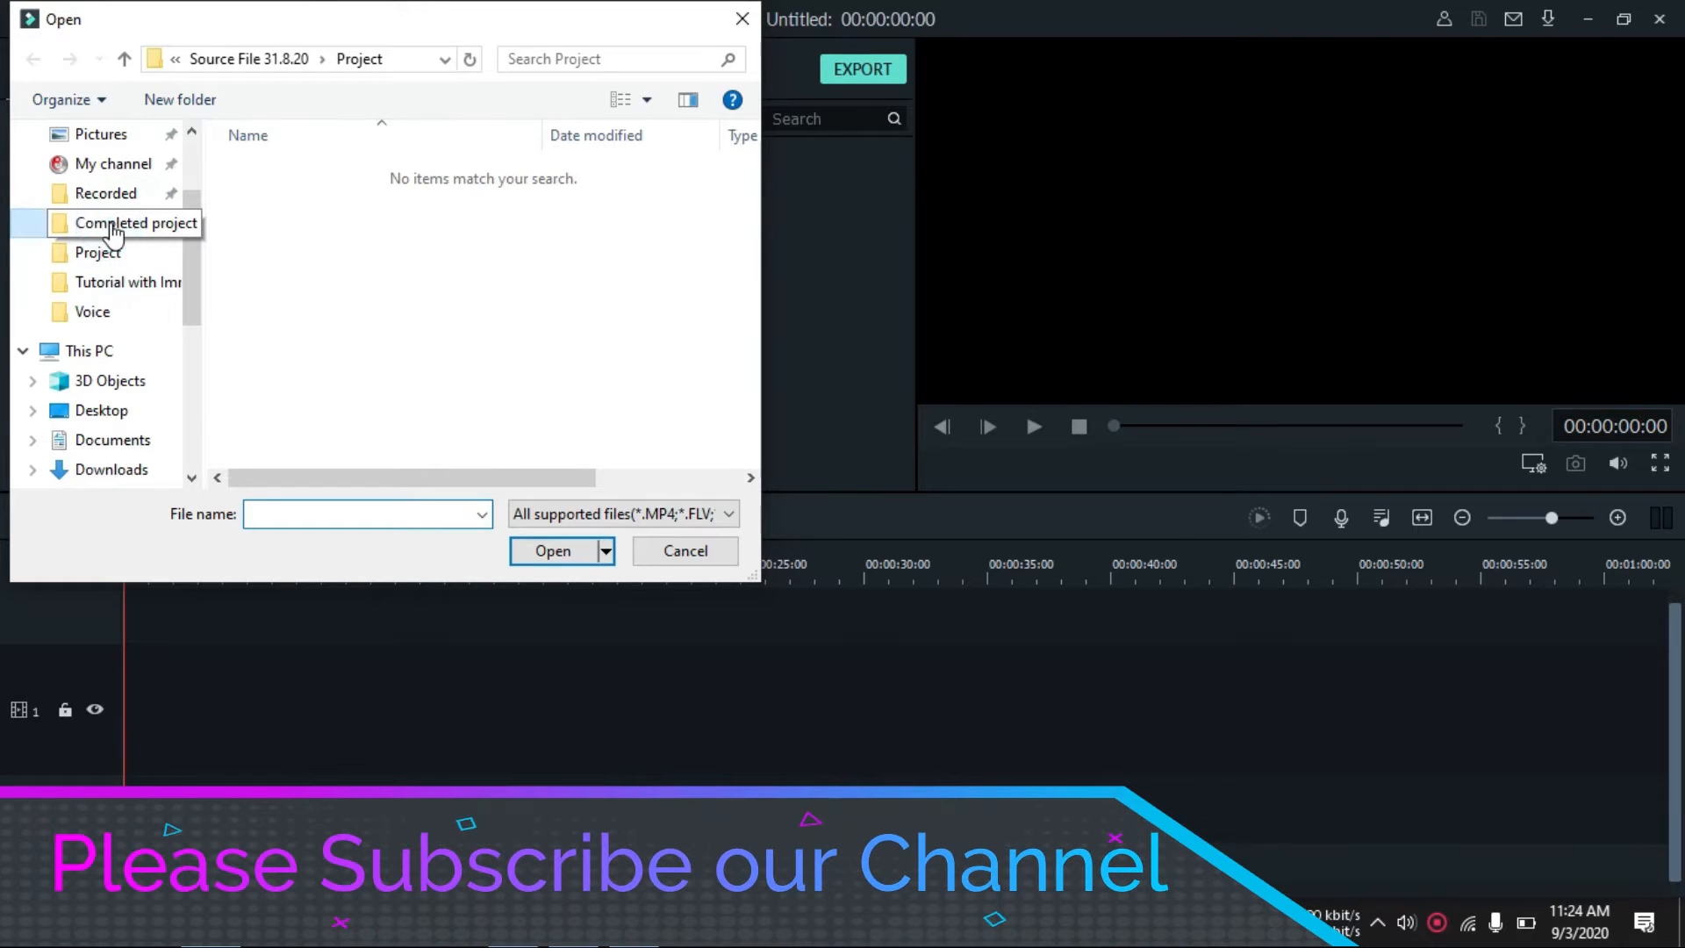
click(110, 223)
double_click(426, 373)
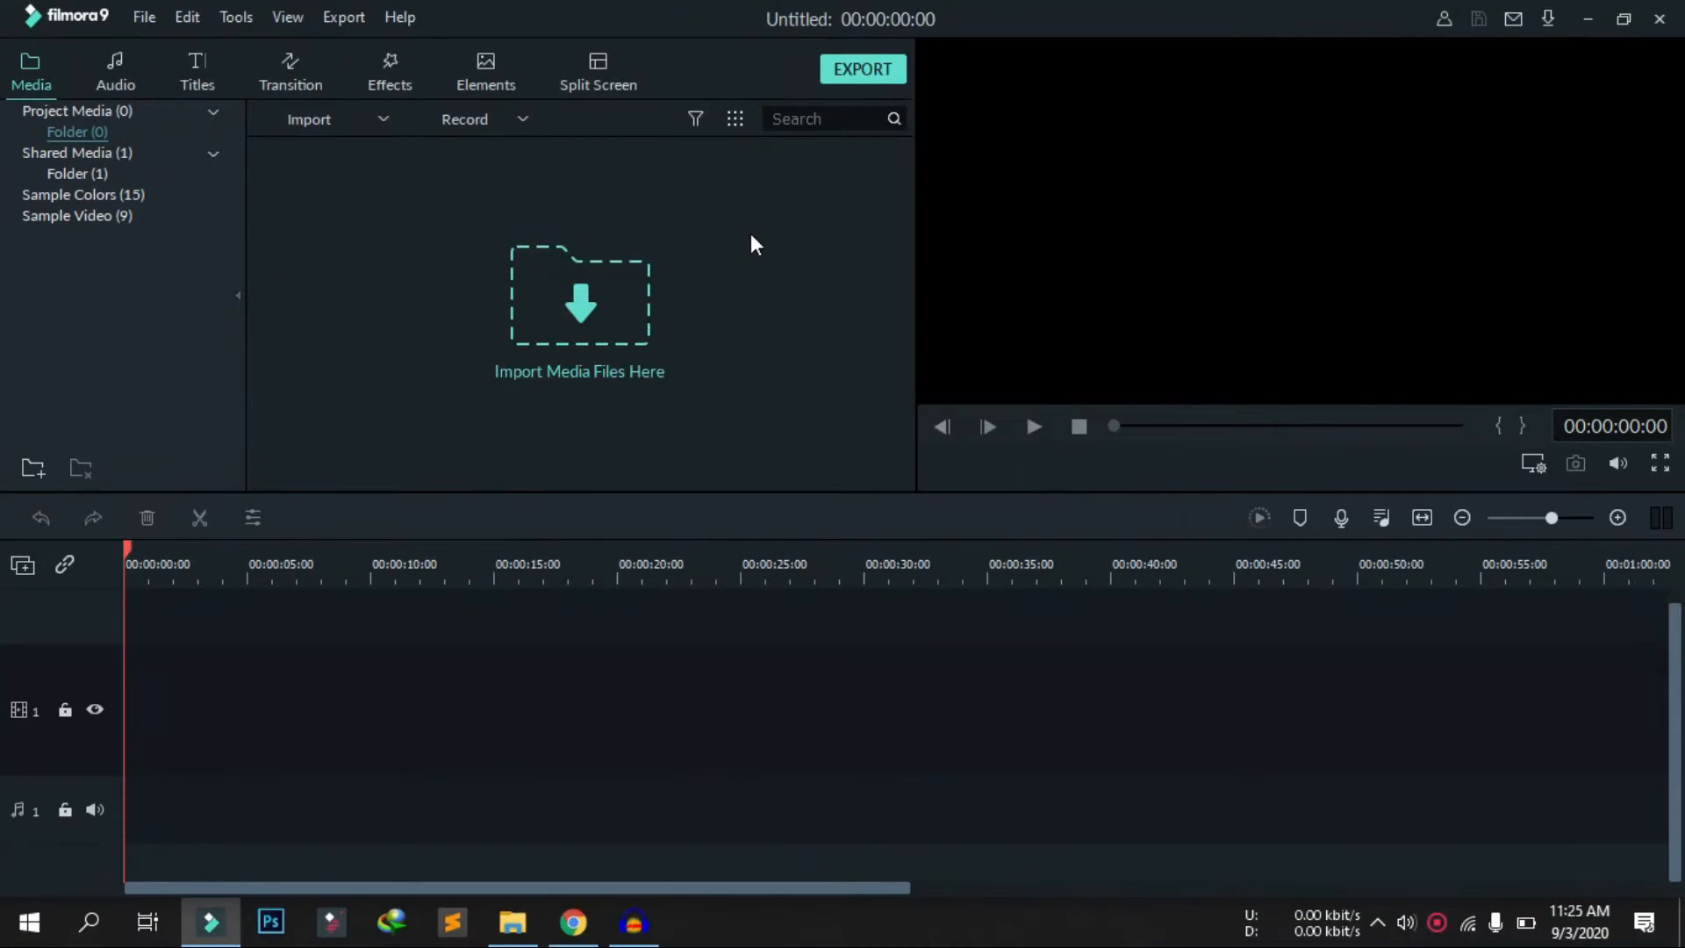
mouse_move(423, 254)
drag(423, 250, 129, 714)
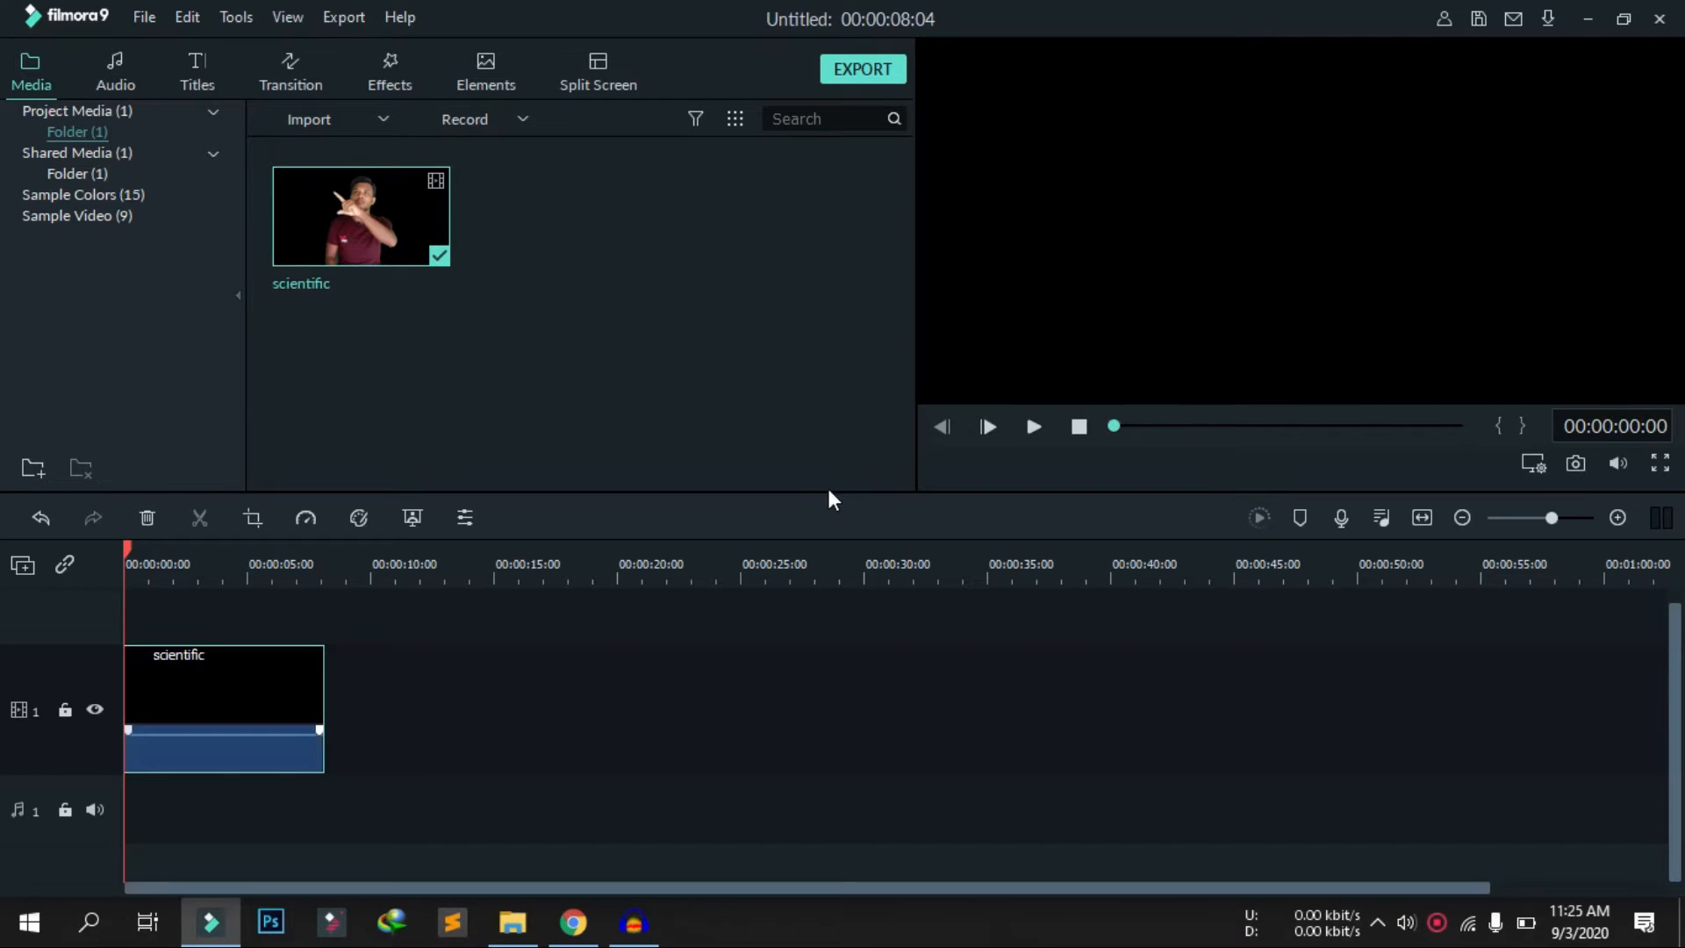
click(1036, 425)
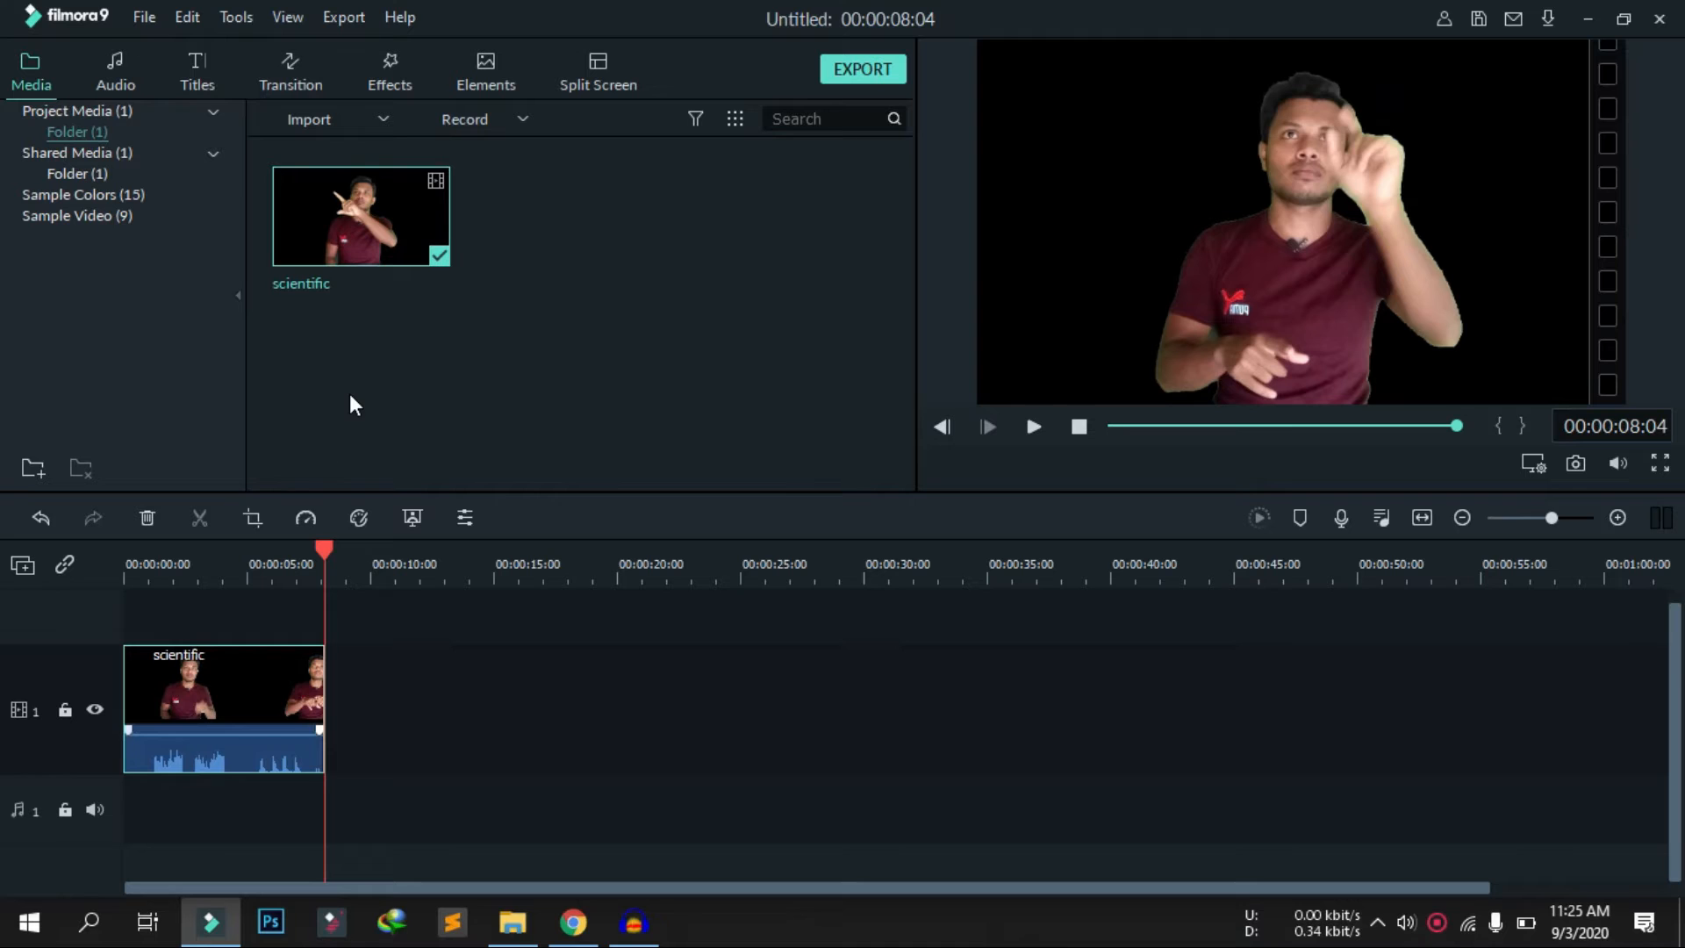
Add the Sf overlay Deep Web Pack - Overlay 1 above the scientific clip and extend it to the clip's full length
click(380, 70)
scroll(155, 351, down, 3)
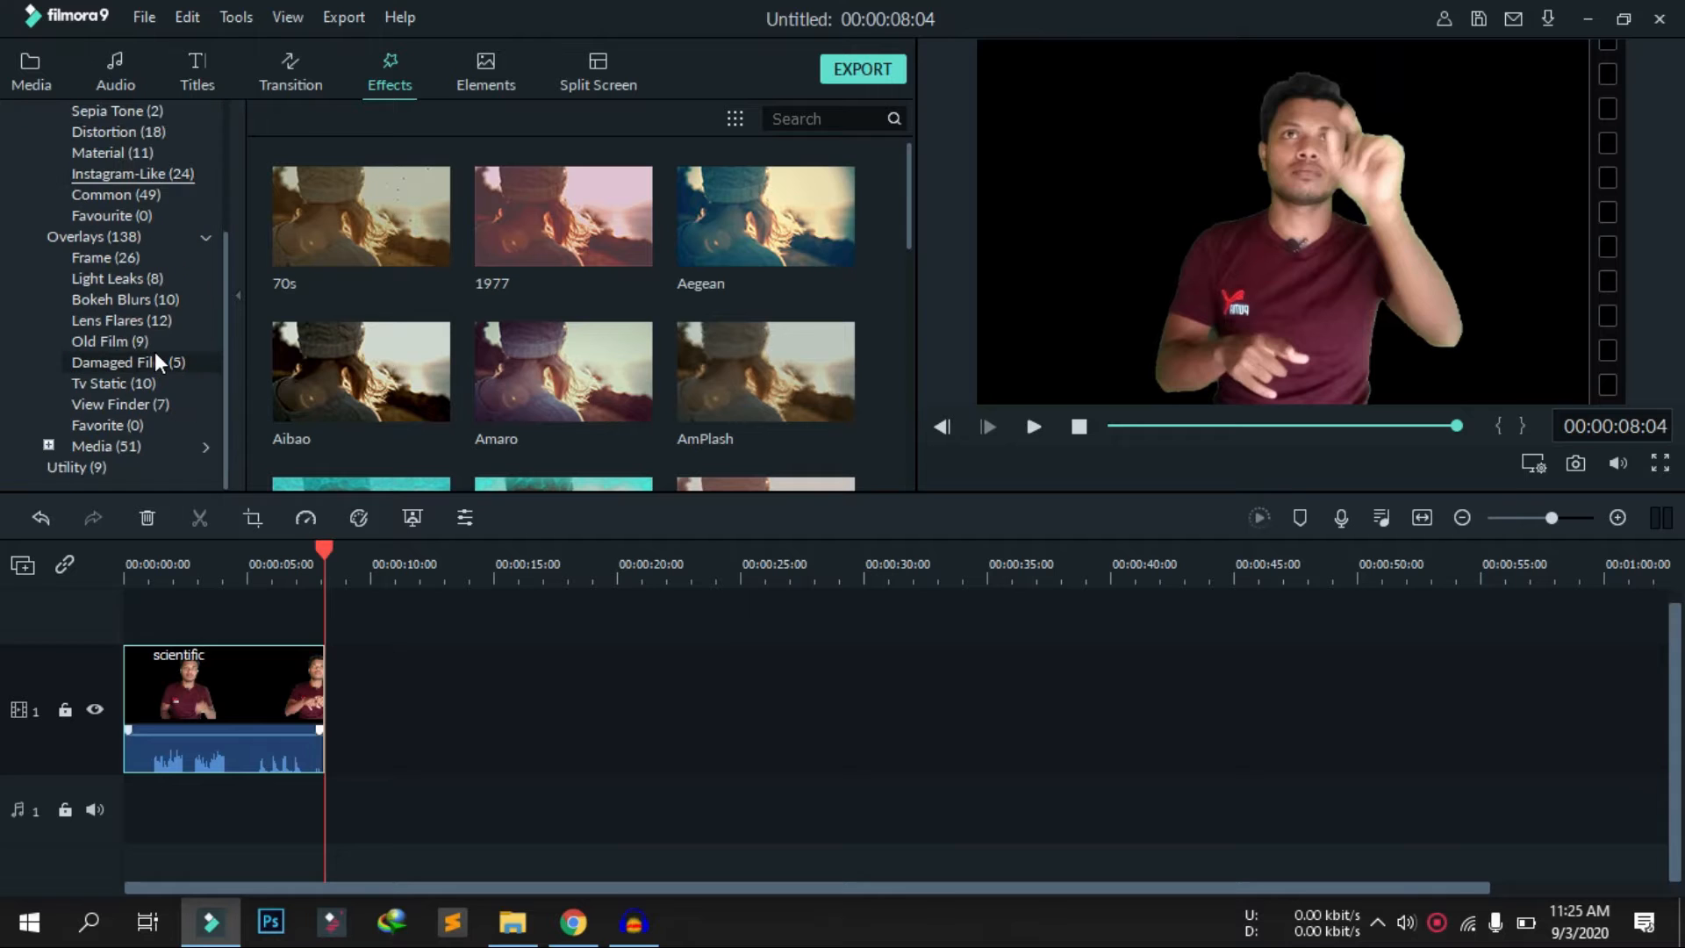
click(203, 446)
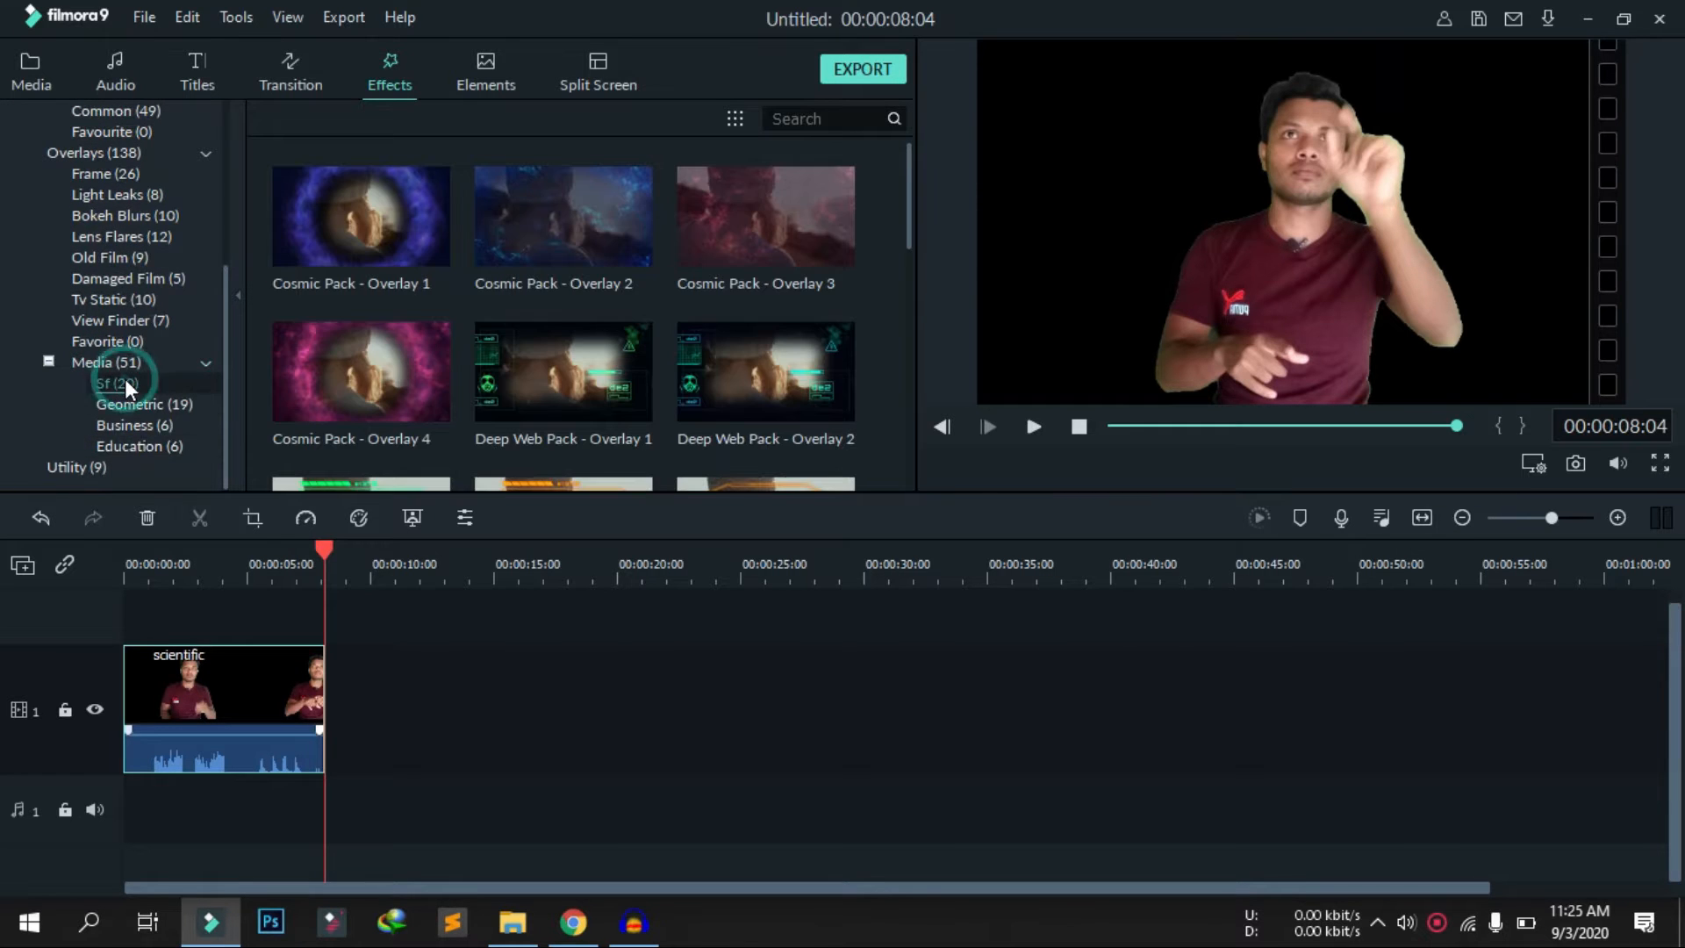
click(122, 383)
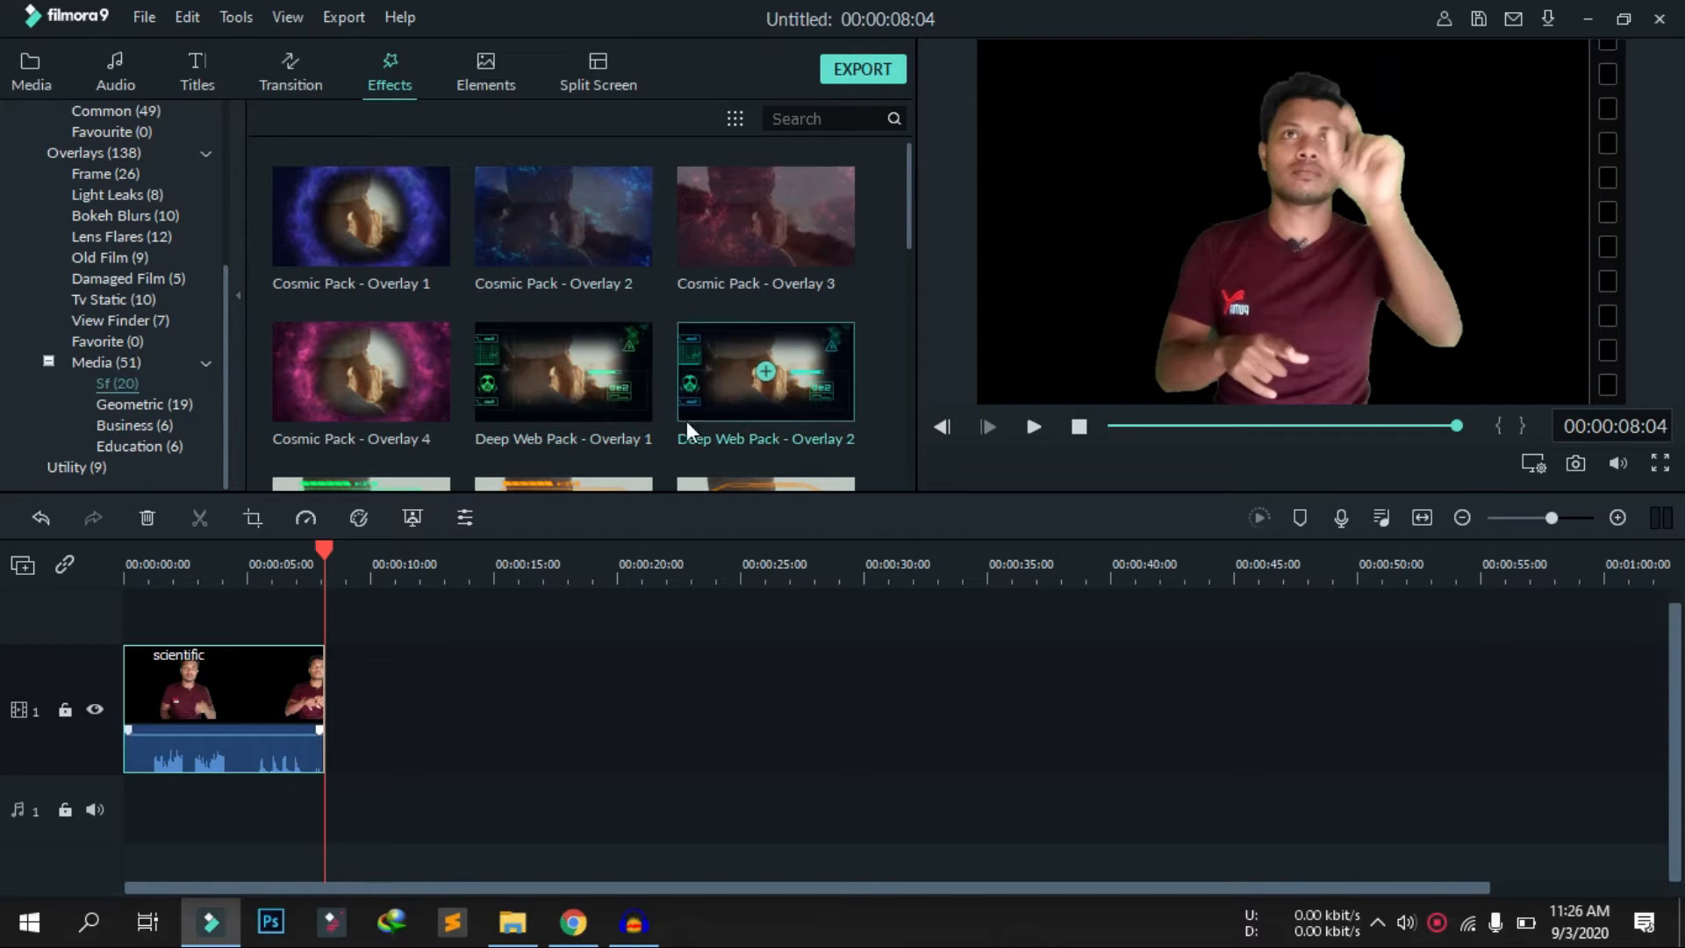
drag(604, 387, 106, 639)
drag(248, 672, 325, 672)
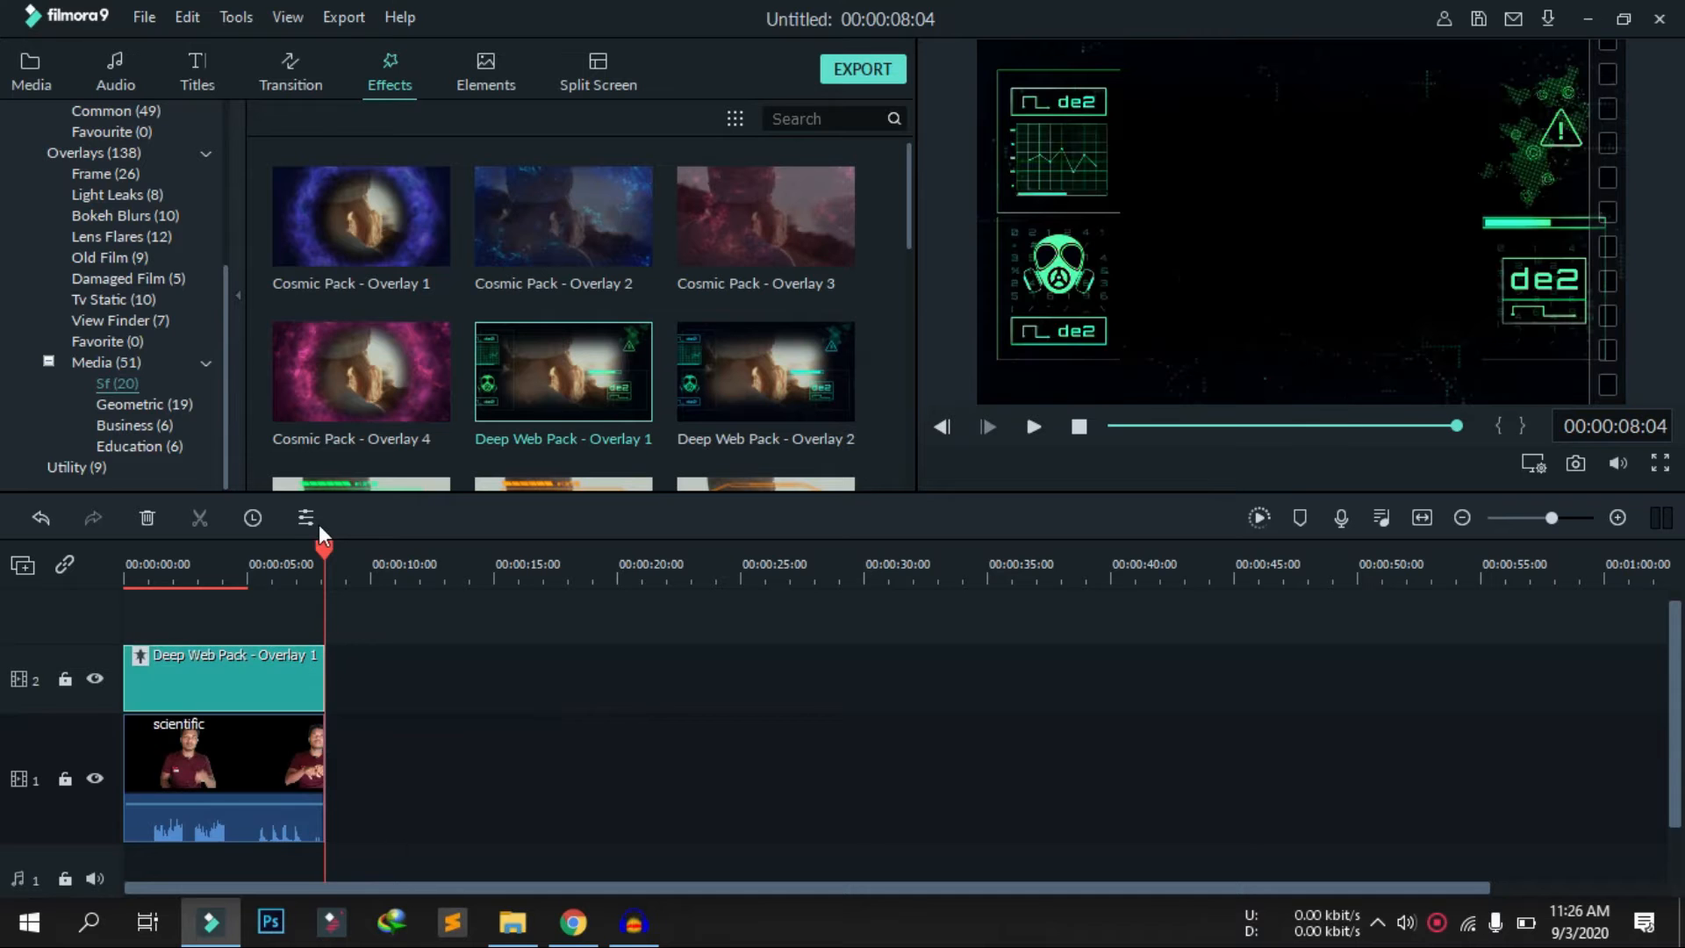
Mute the audio of the scientific clip on video track 1
drag(322, 546, 18, 558)
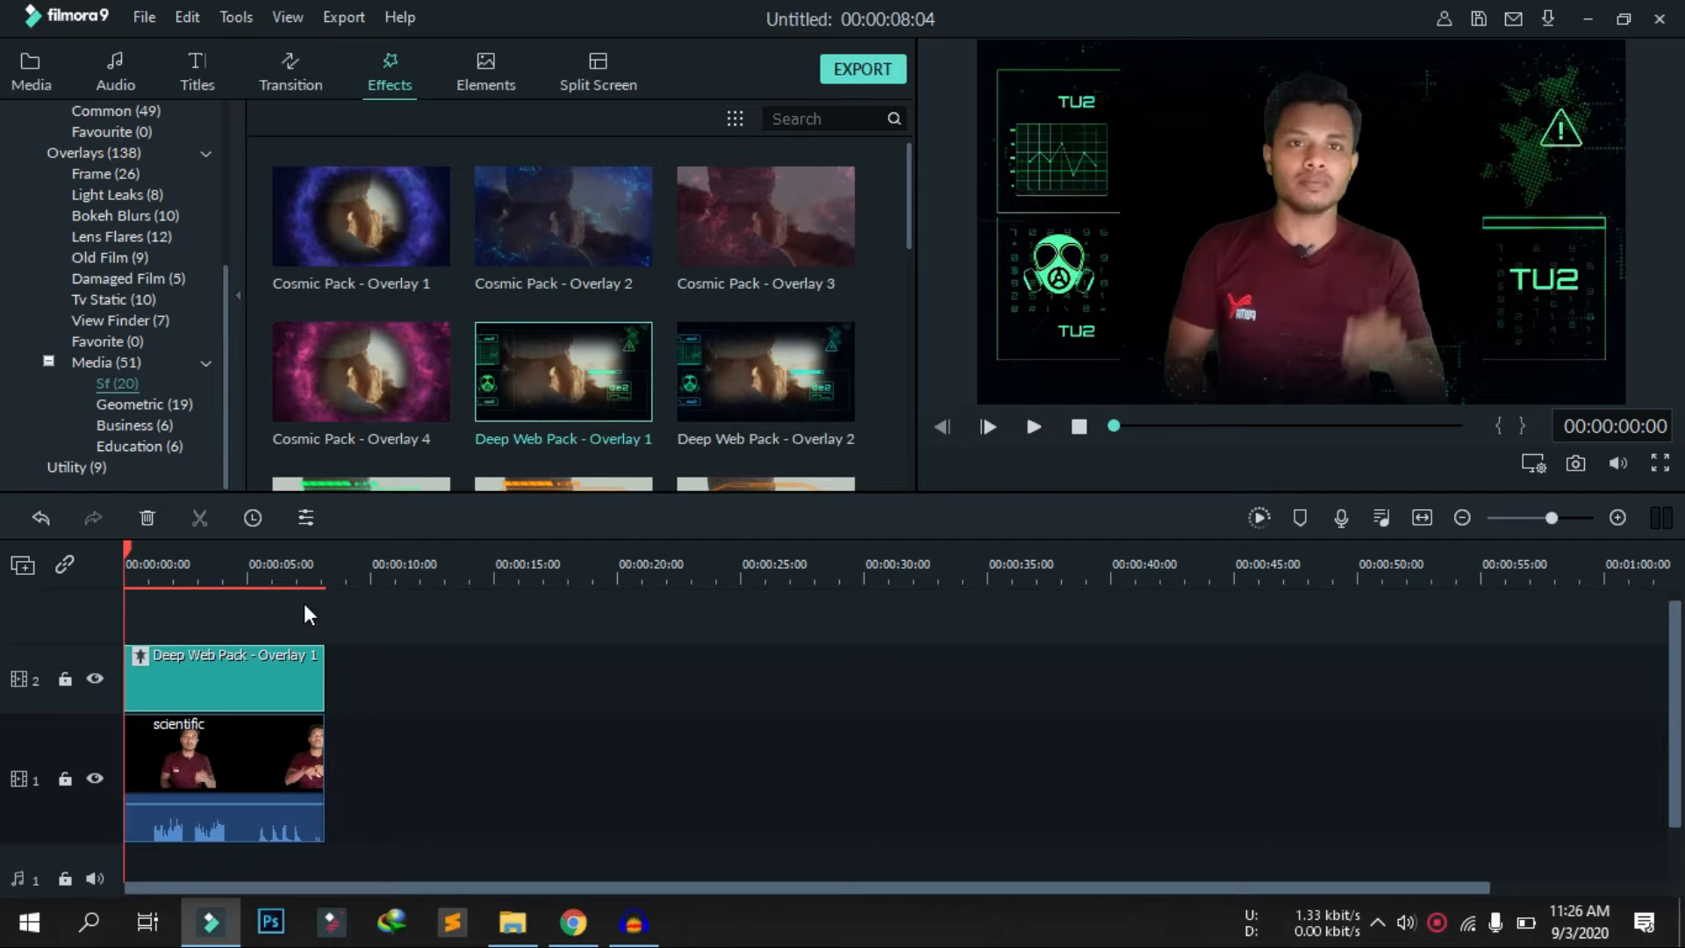
drag(262, 567, 1094, 575)
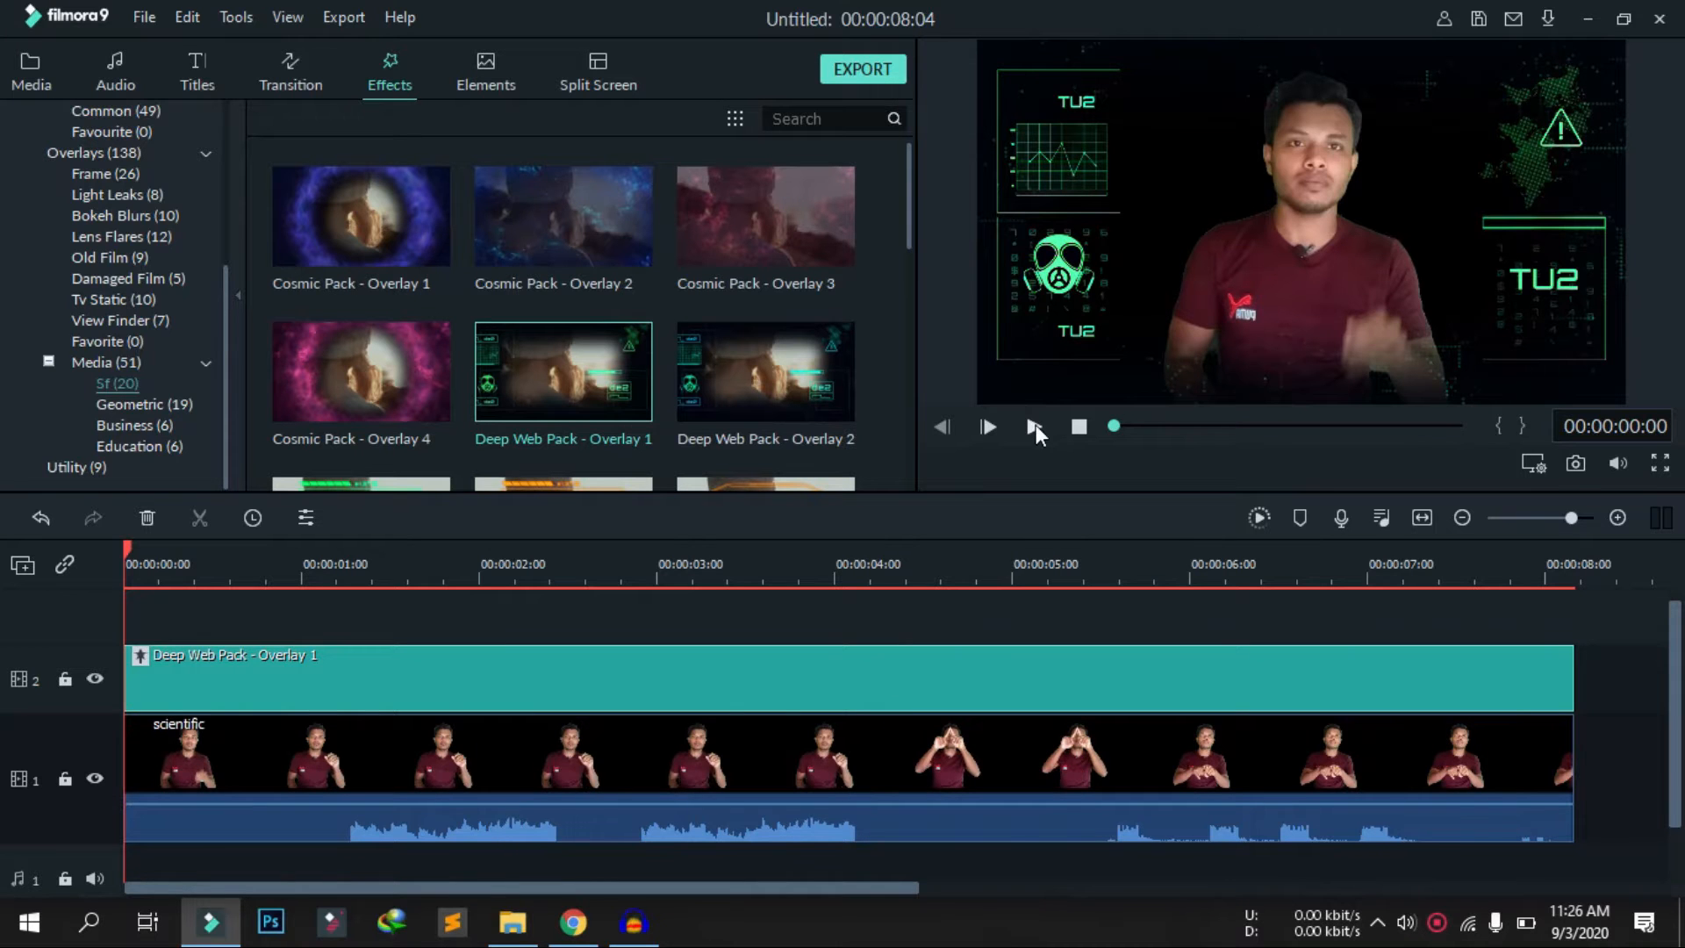
click(1000, 804)
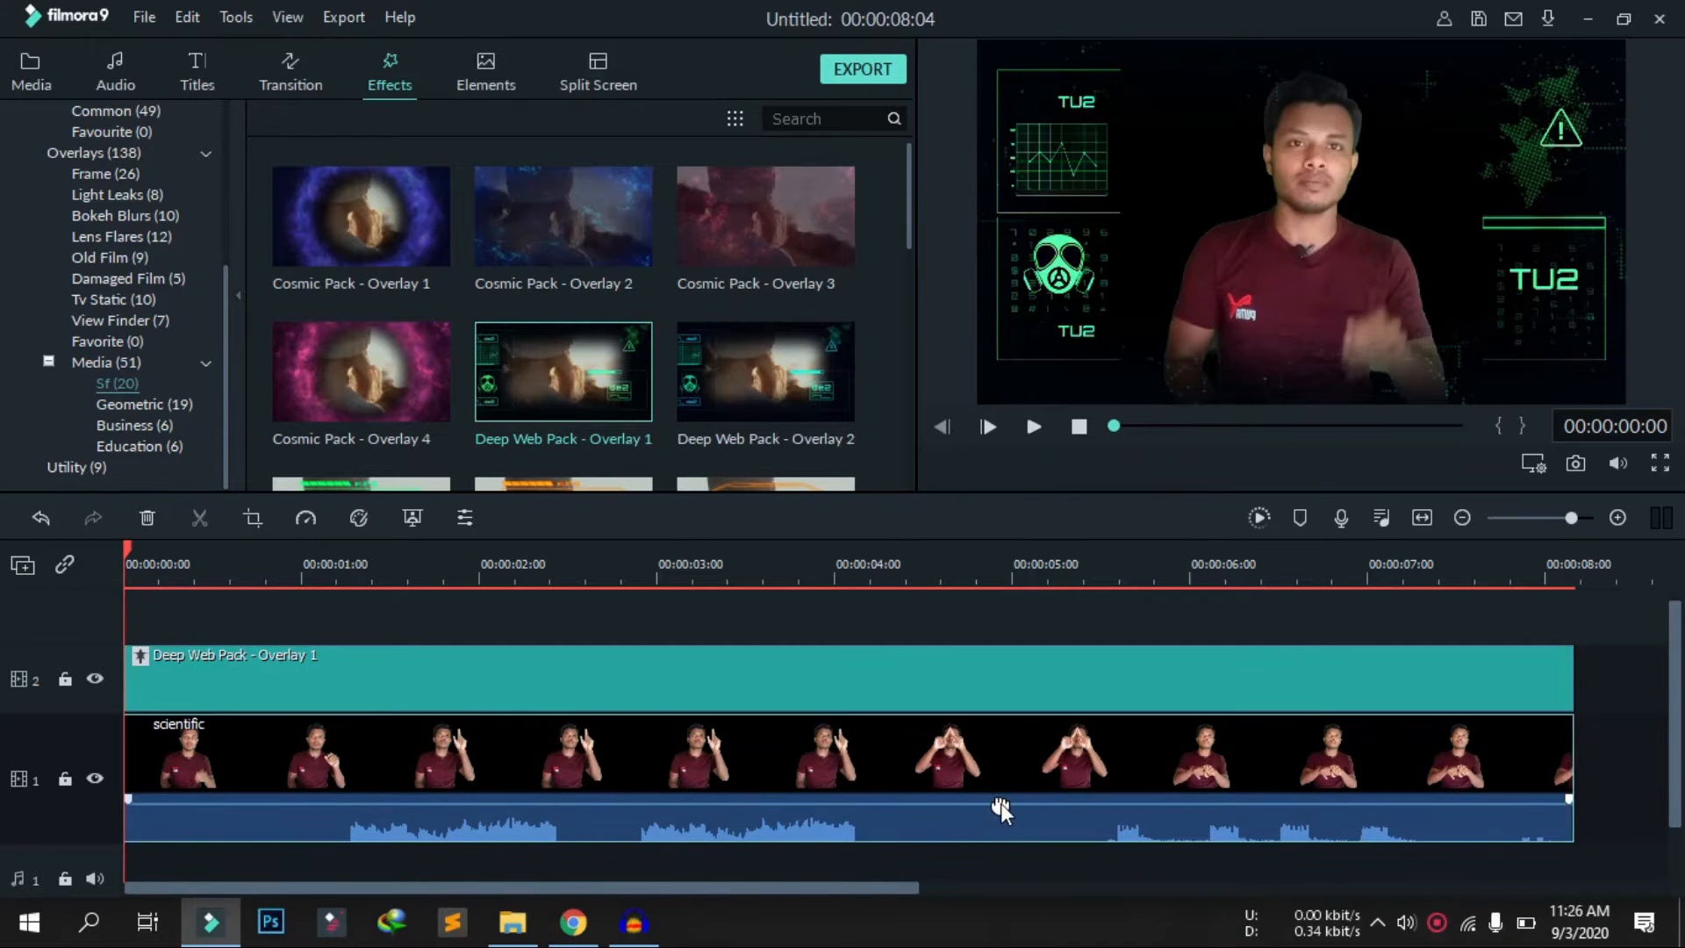
right_click(1000, 804)
click(1055, 613)
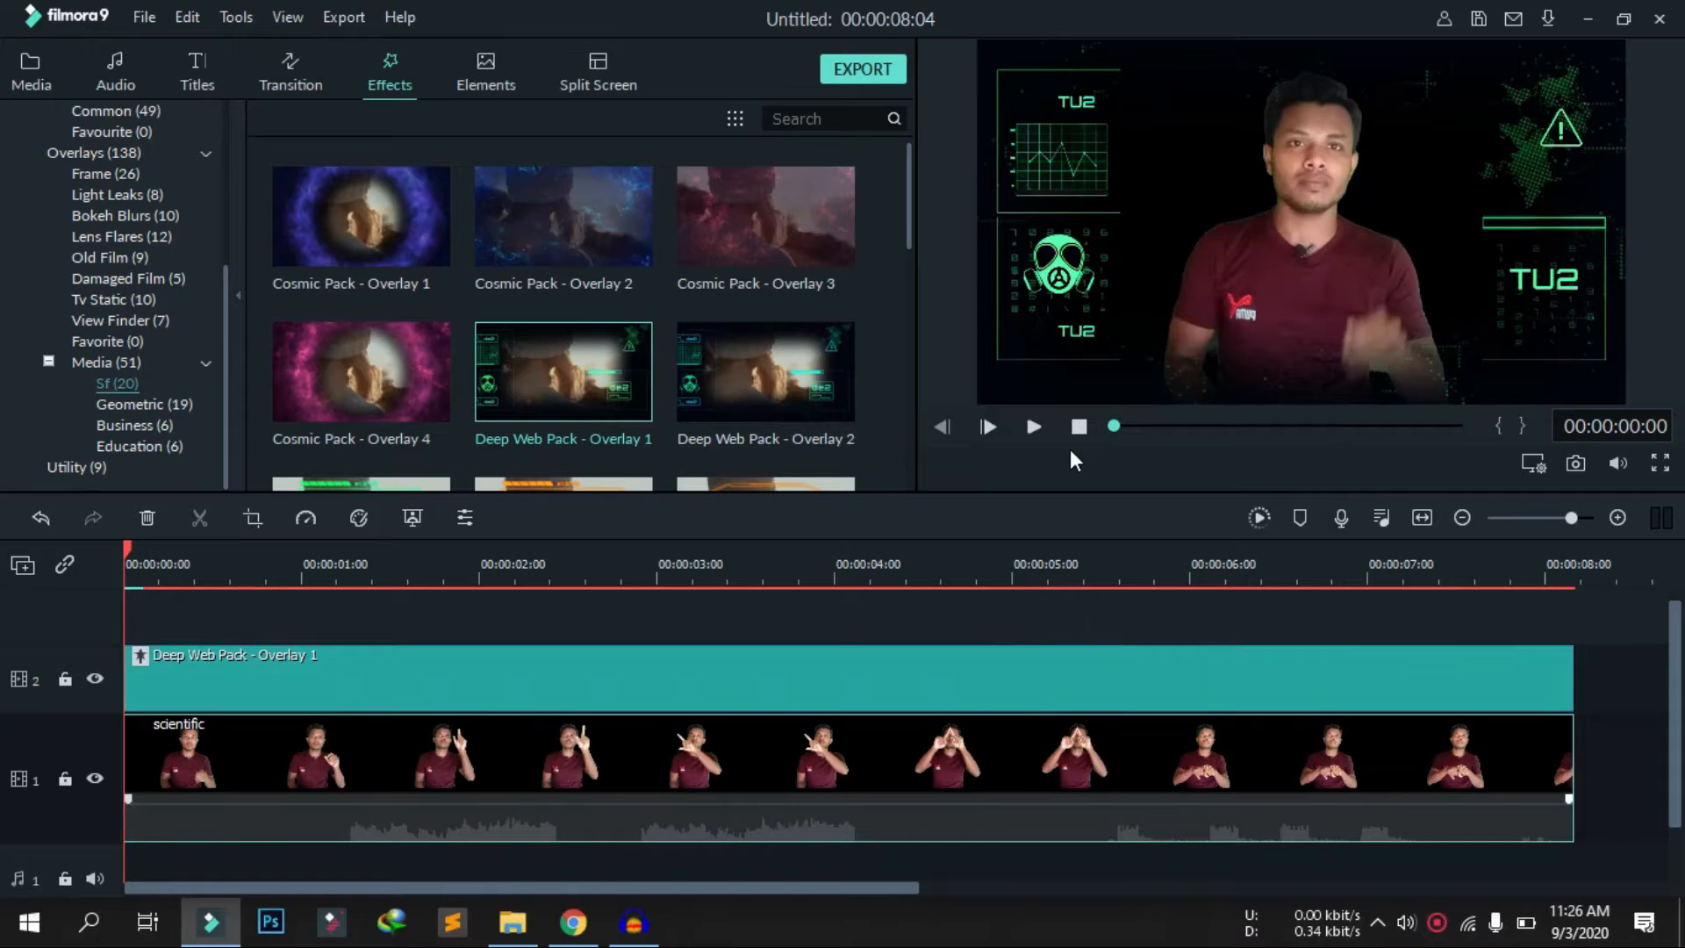
Preview the overlaid clip and place the playhead at 00:00:01:07, where the index finger points up
click(1034, 429)
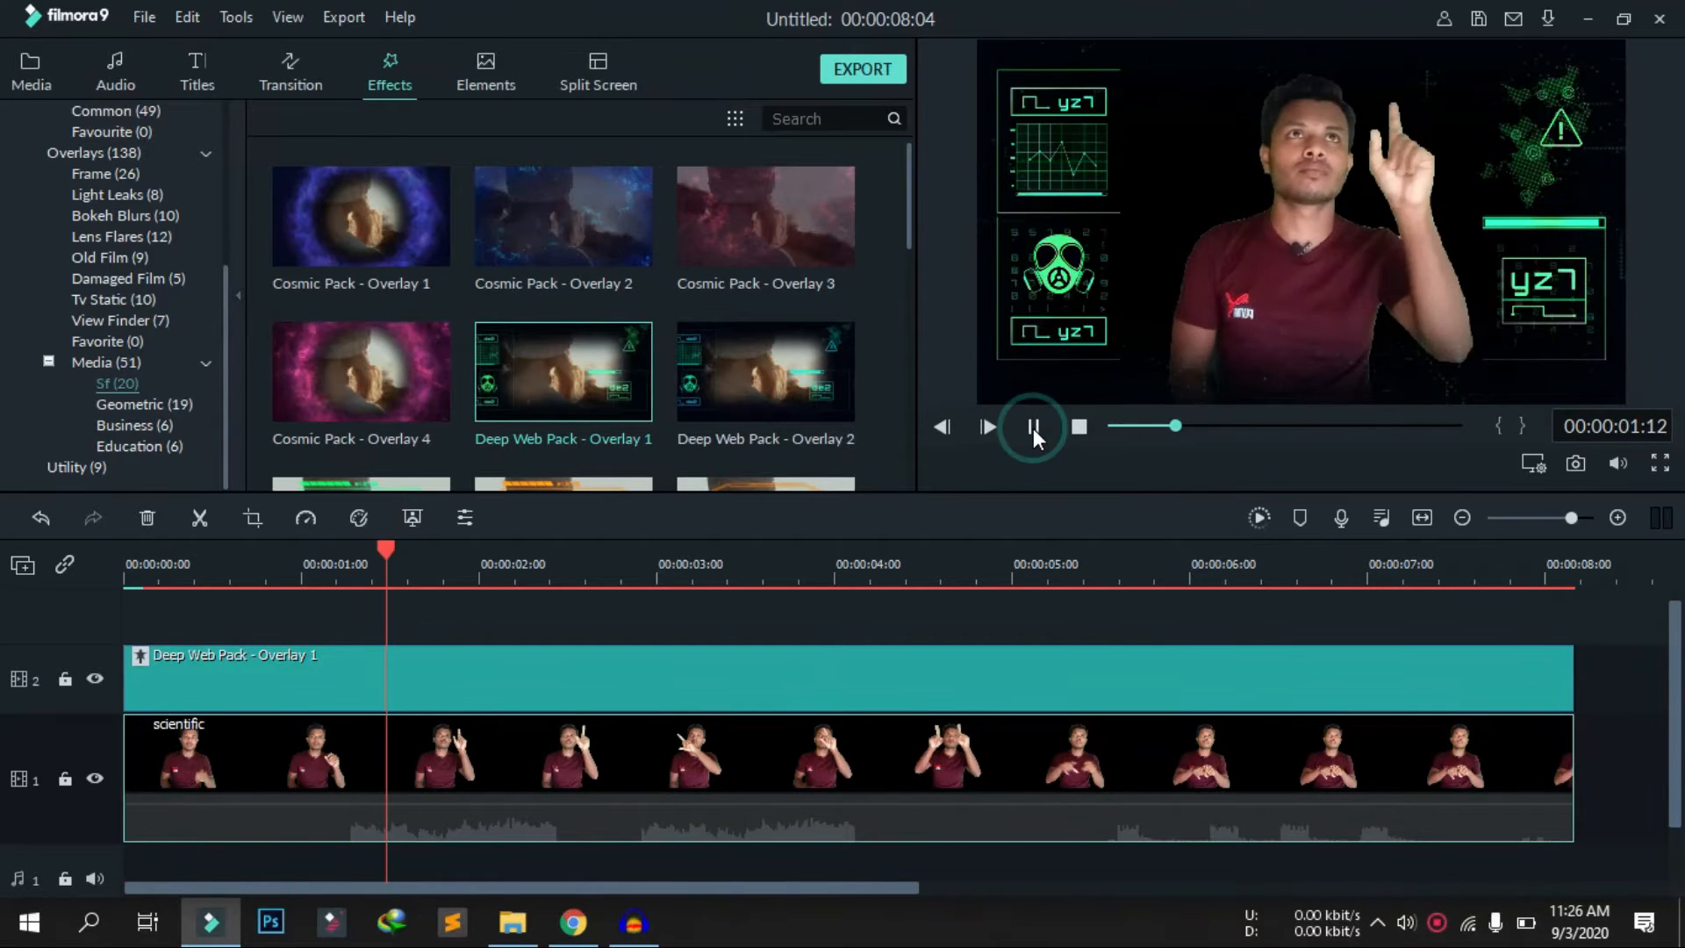
click(1034, 429)
drag(535, 552, 354, 576)
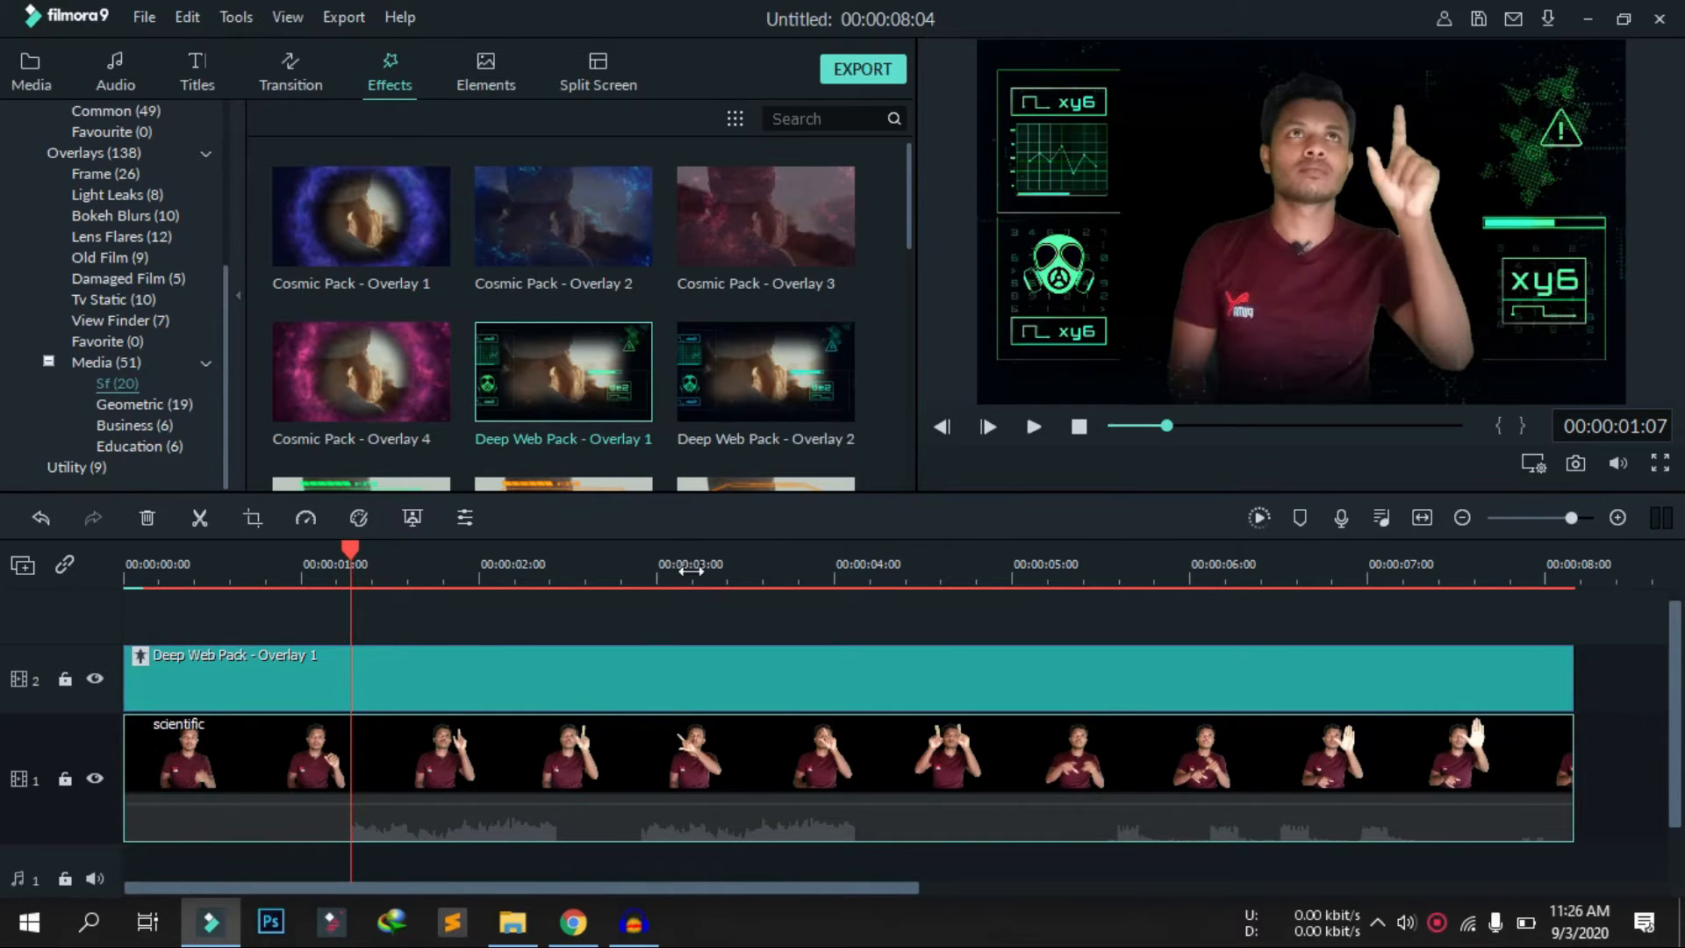
Add the Sf element Secret Mission Pack - Element 4 on a new track above the overlay, starting at 00:00:01:07
scroll(617, 672, up, 1)
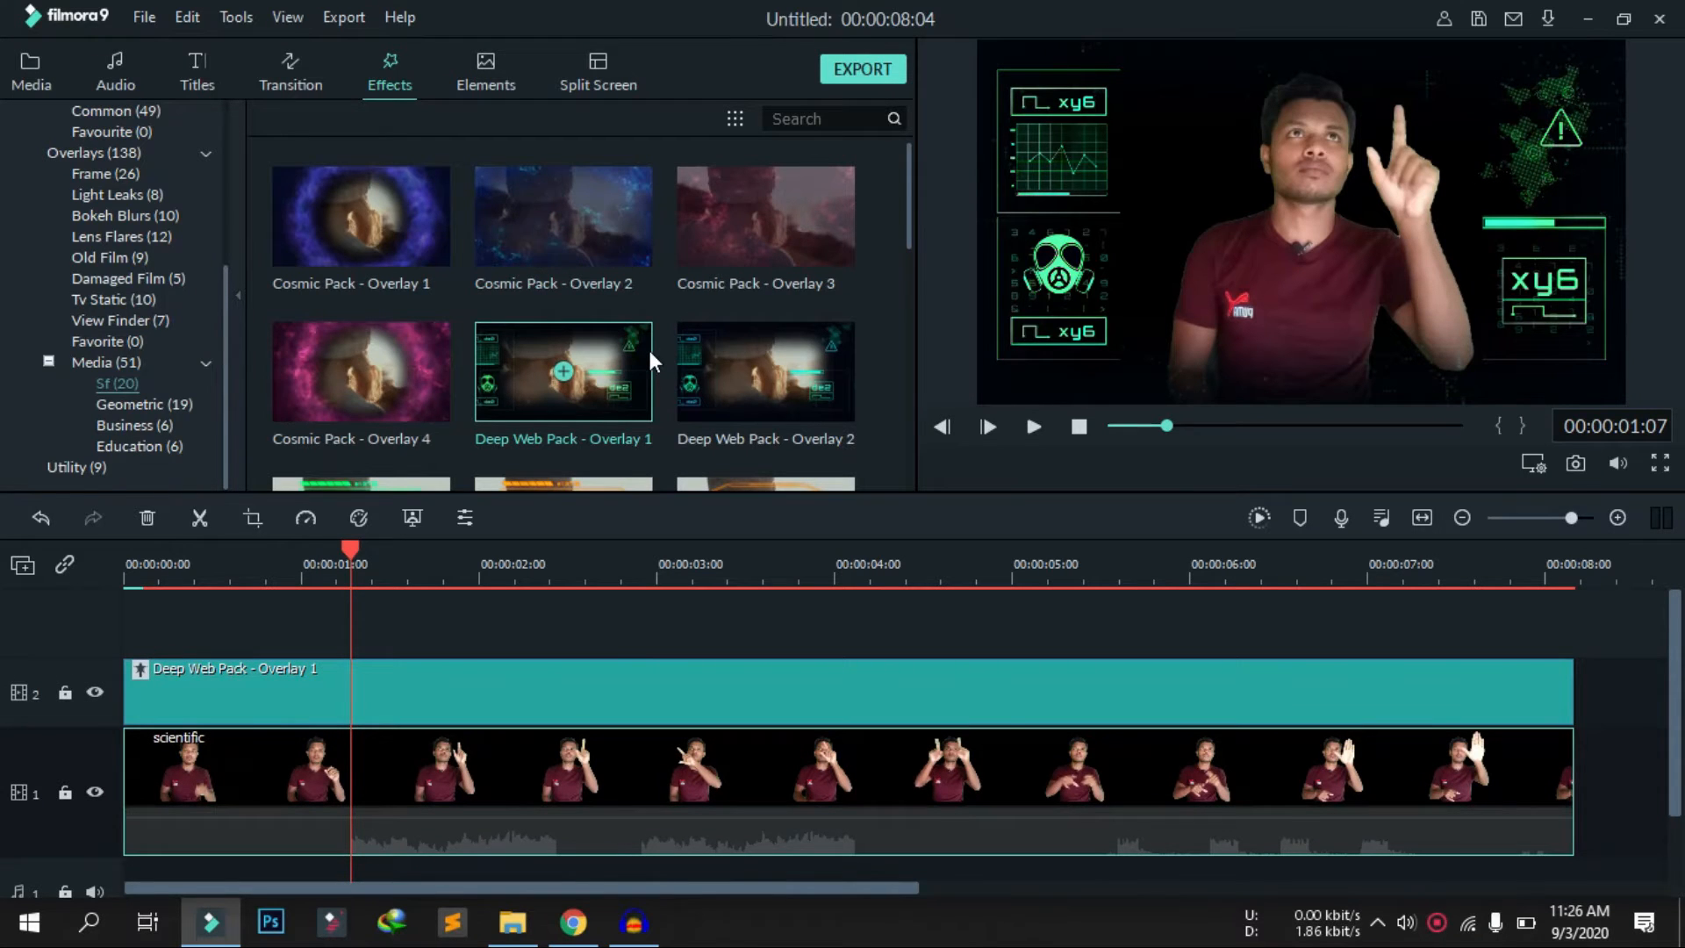
scroll(649, 350, down, 6)
scroll(649, 350, up, 6)
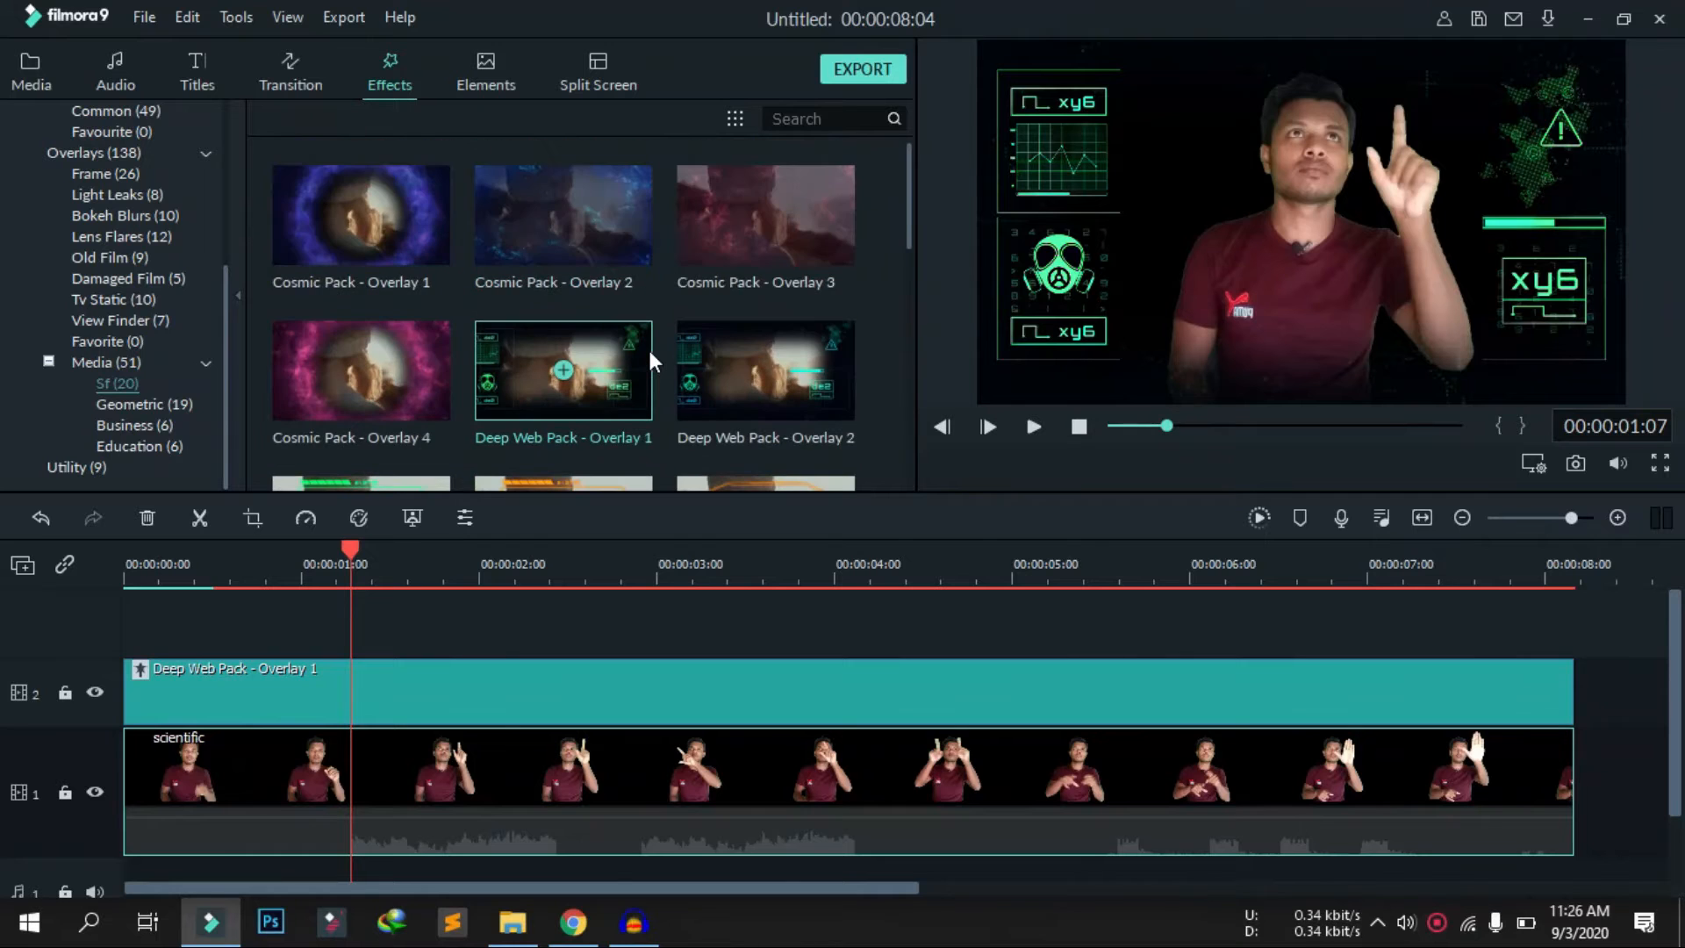
click(488, 75)
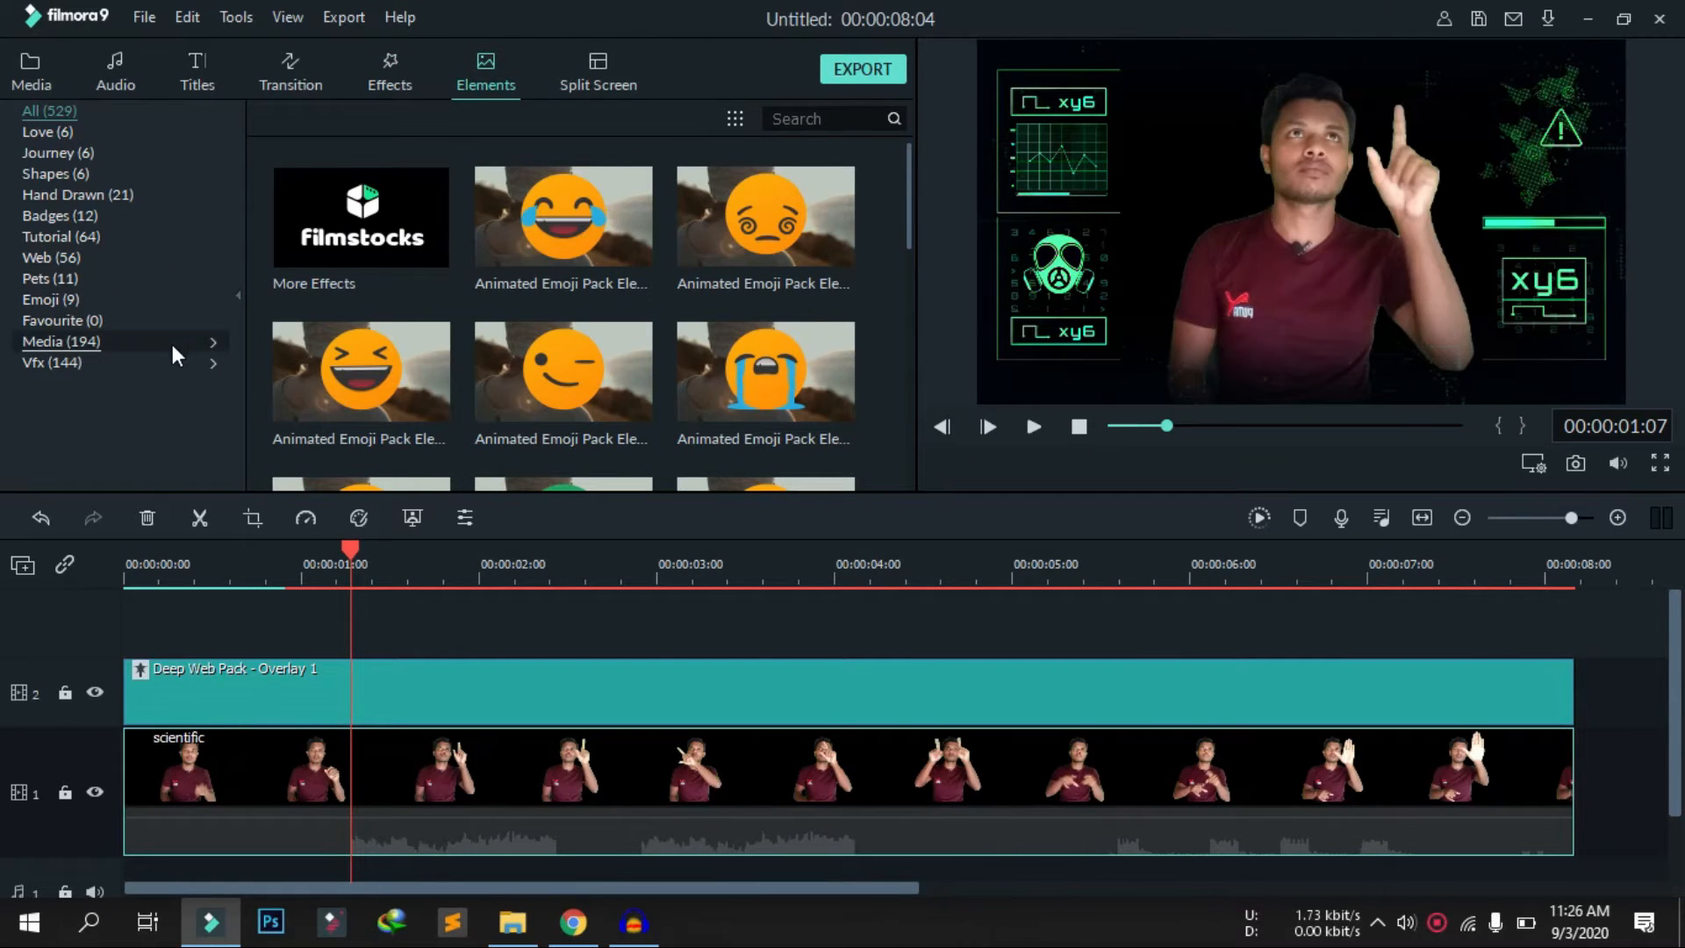
click(213, 342)
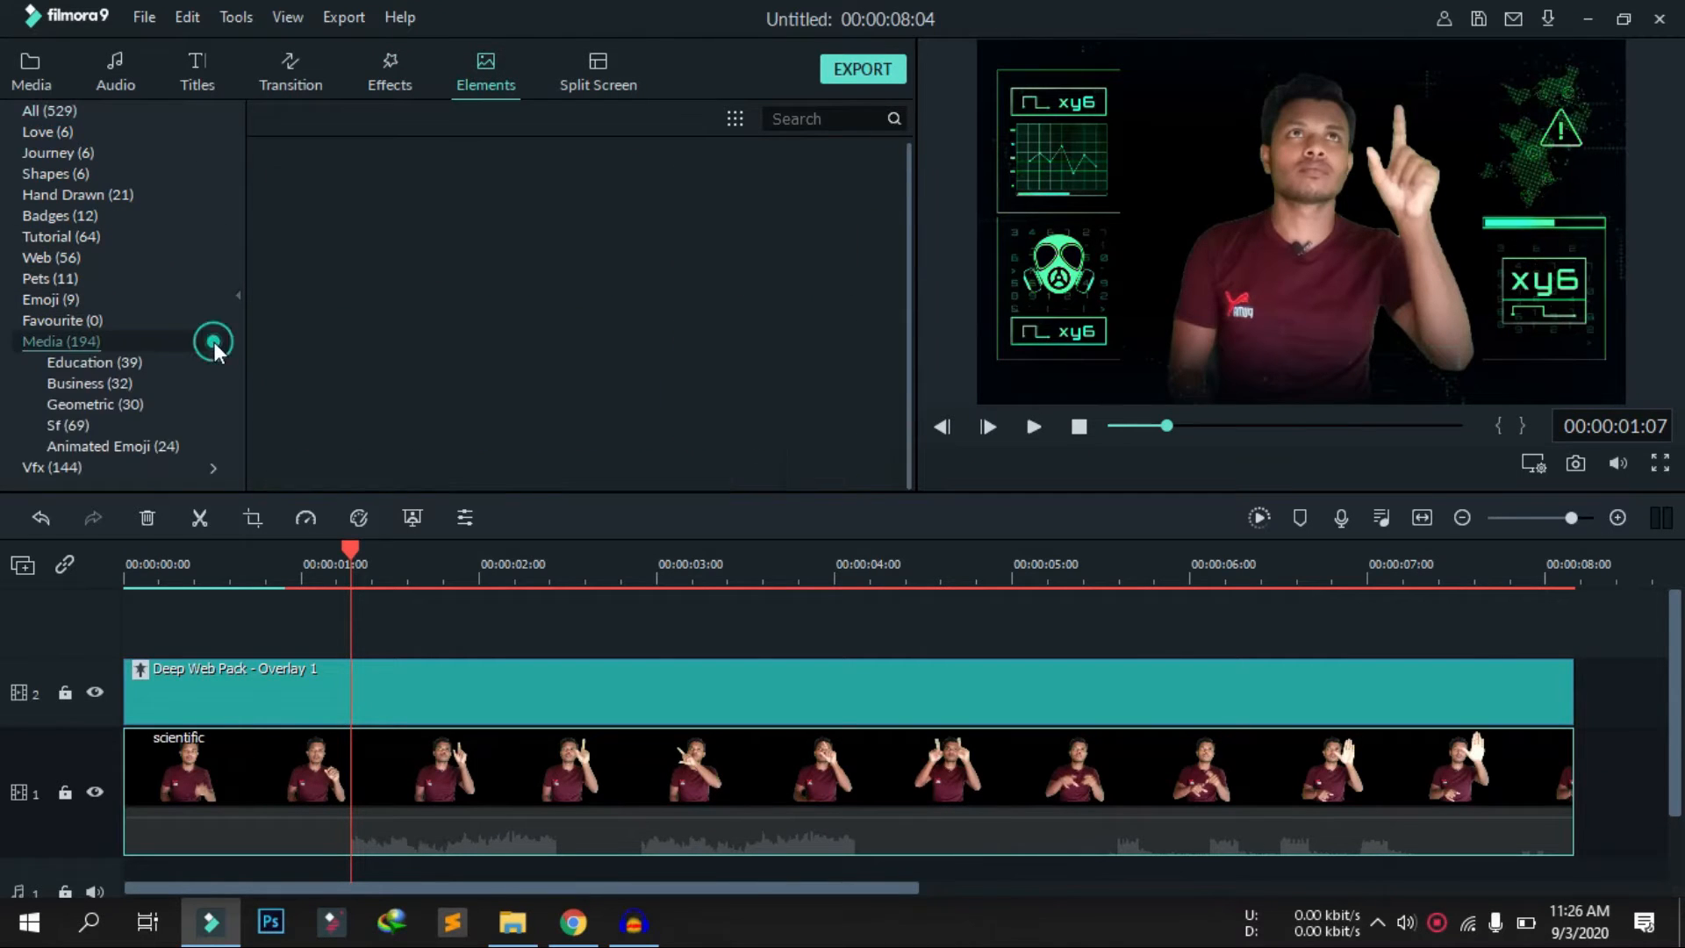
click(70, 428)
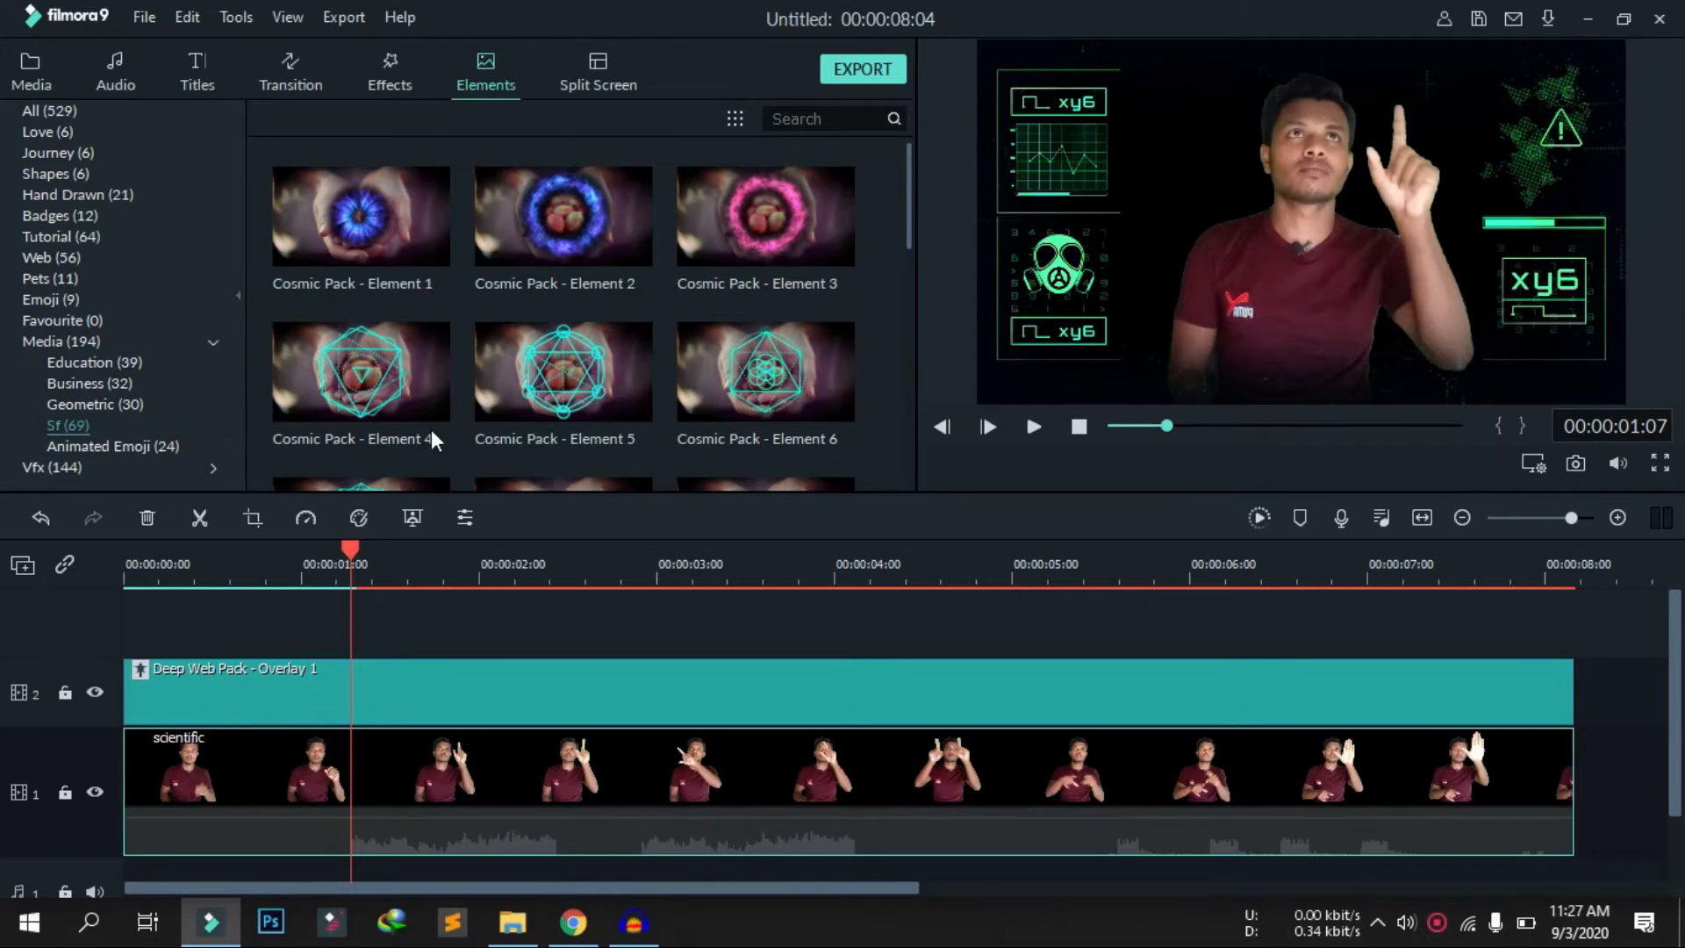
drag(907, 161, 945, 435)
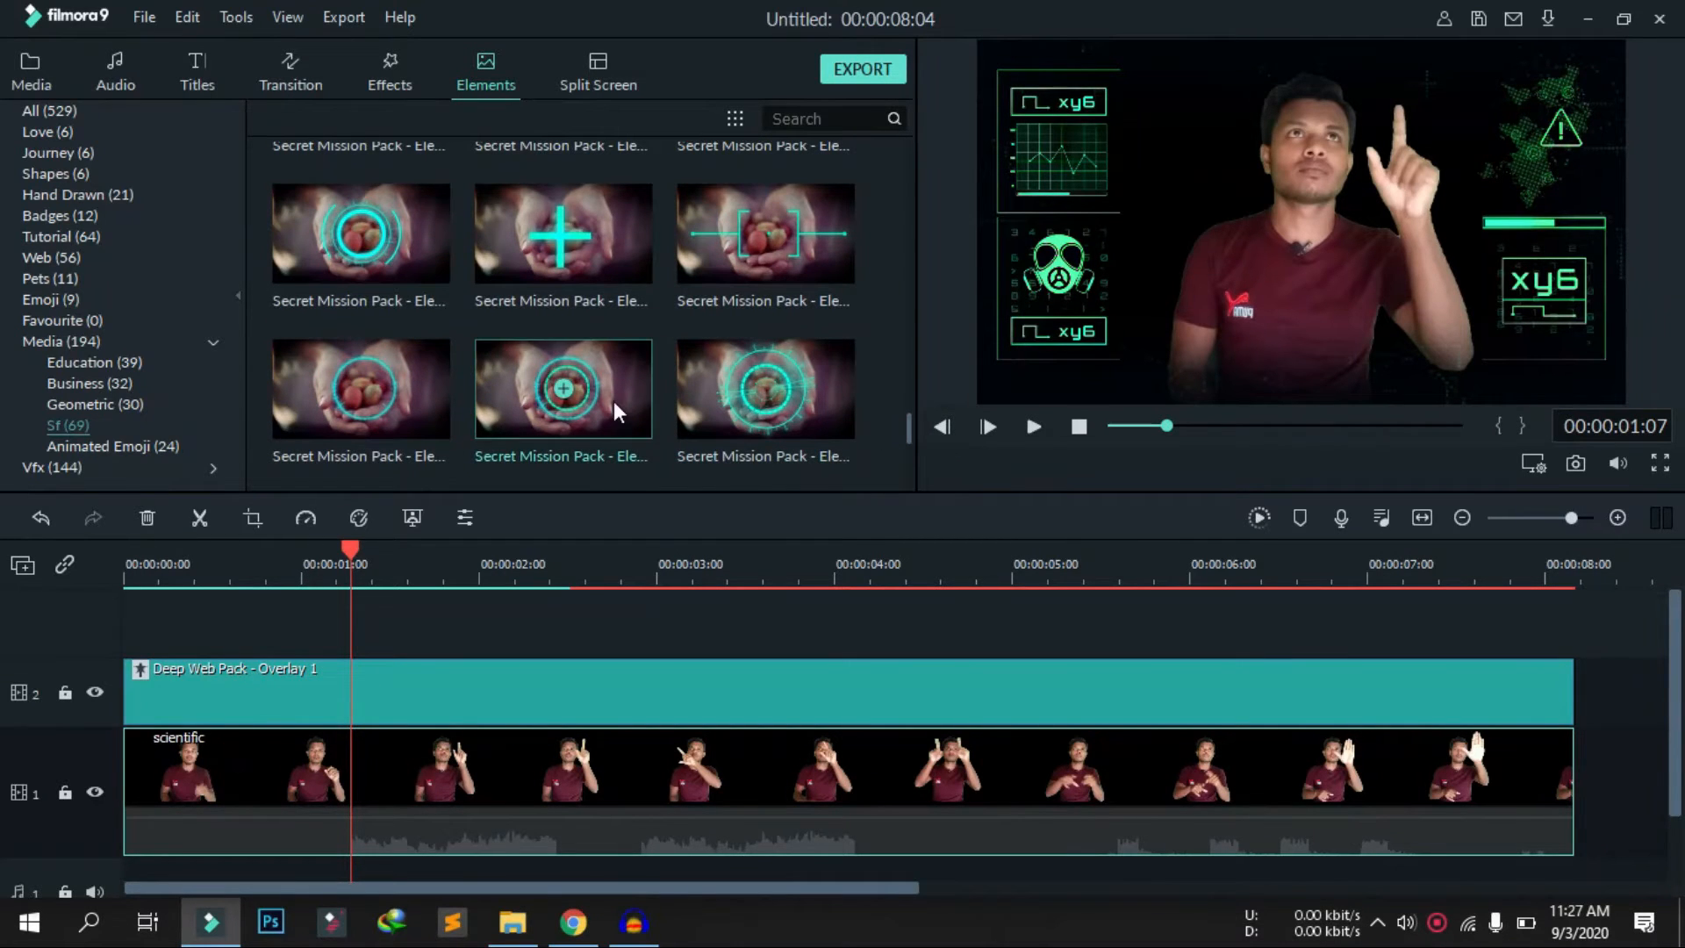
drag(402, 257, 346, 638)
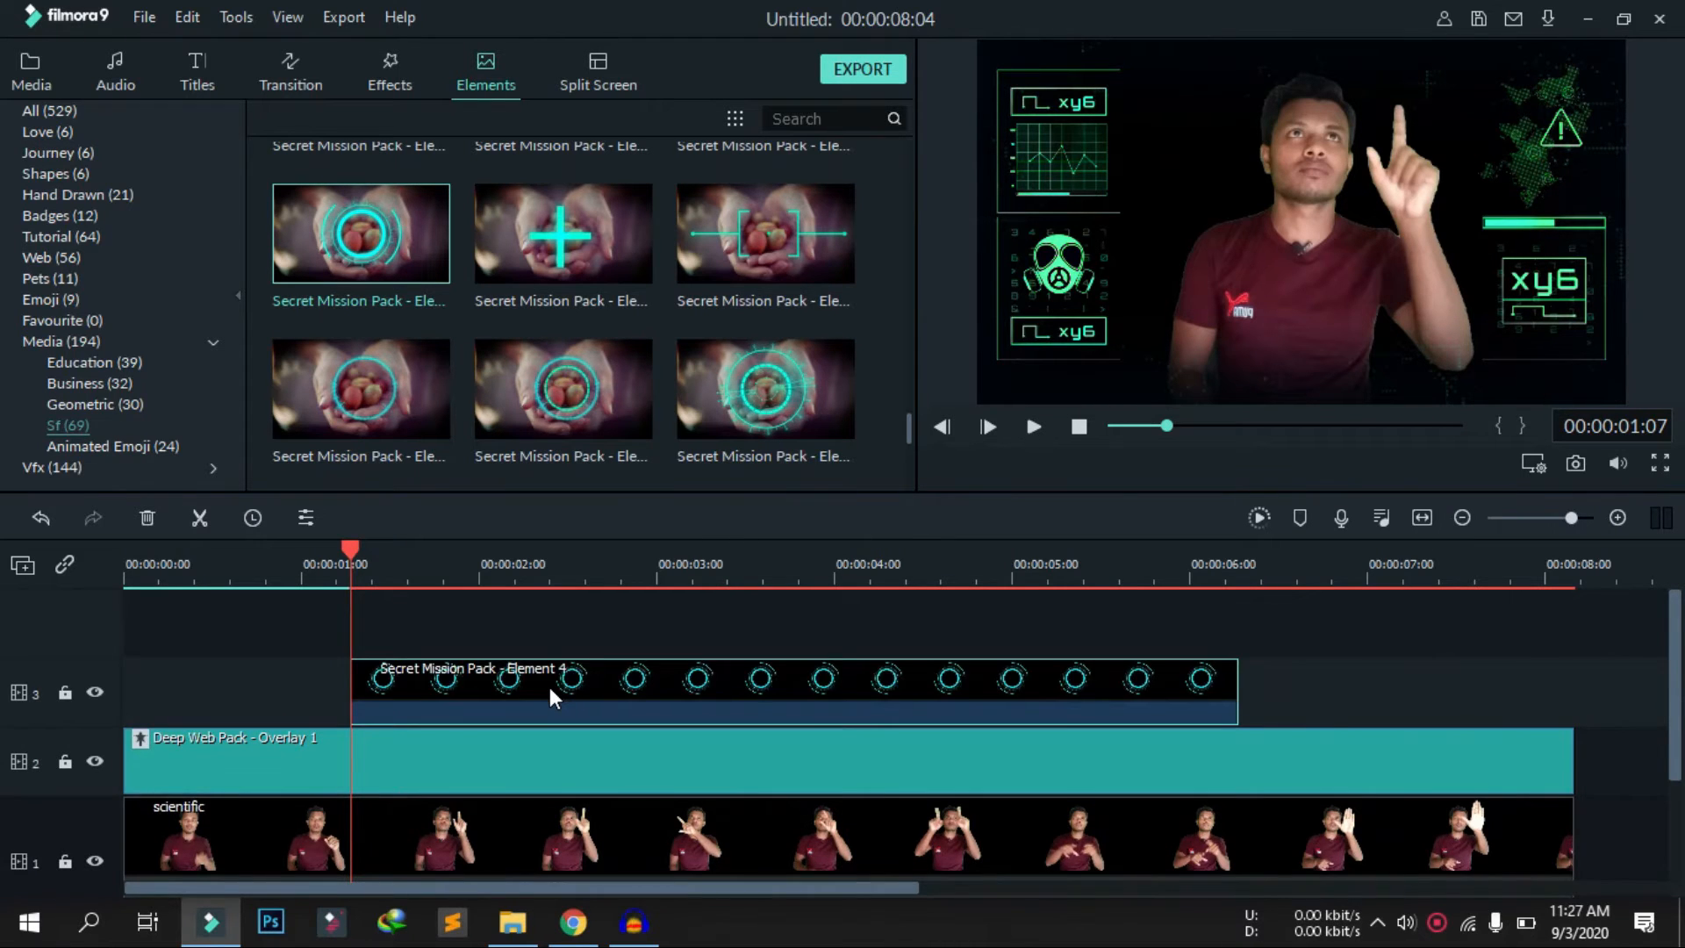
Shrink the Secret Mission Pack - Element 4 circle in the preview and position it over the raised fingertip
scroll(550, 696, down, 3)
scroll(549, 687, up, 3)
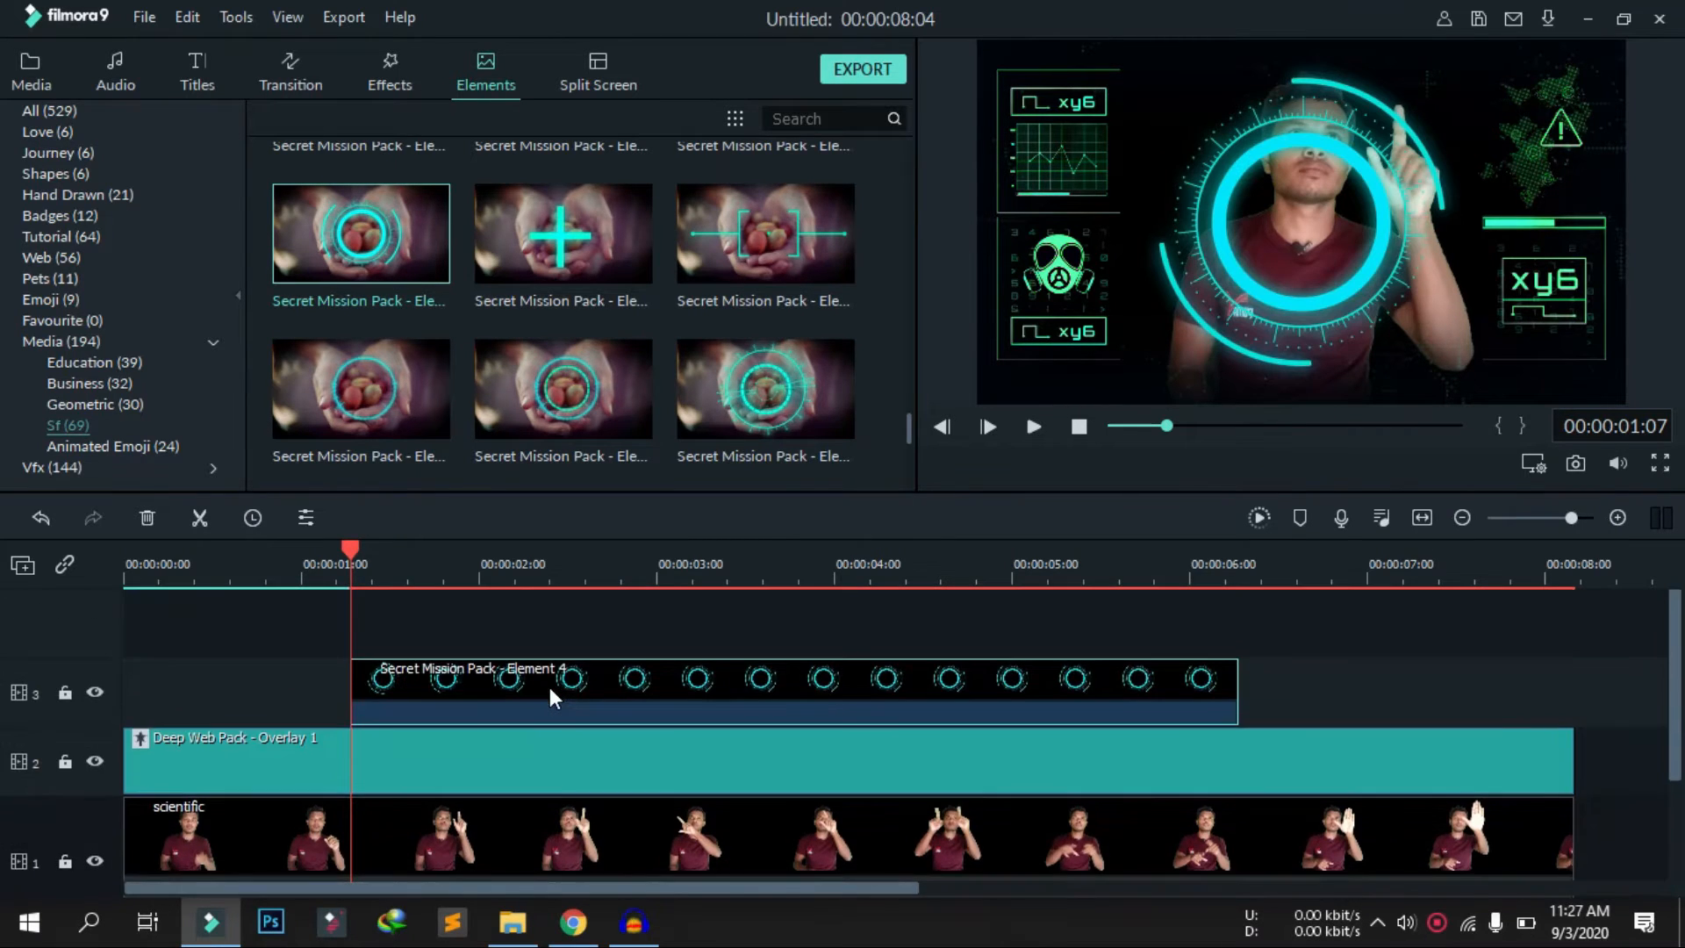
click(1271, 261)
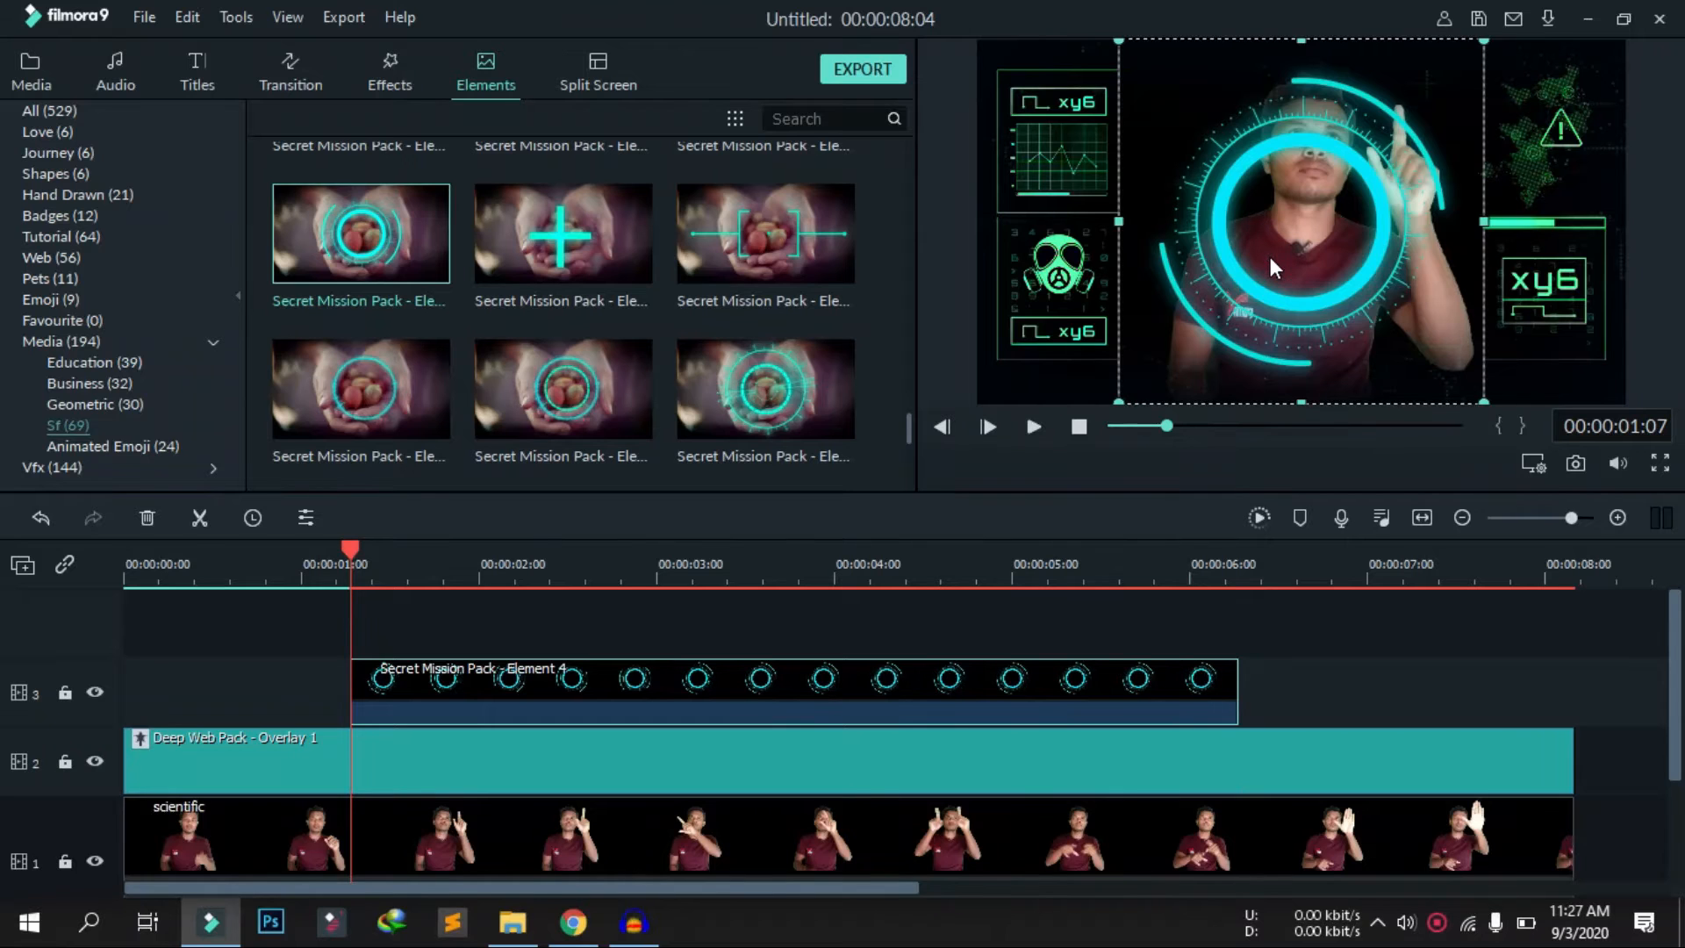
drag(1124, 402, 1357, 172)
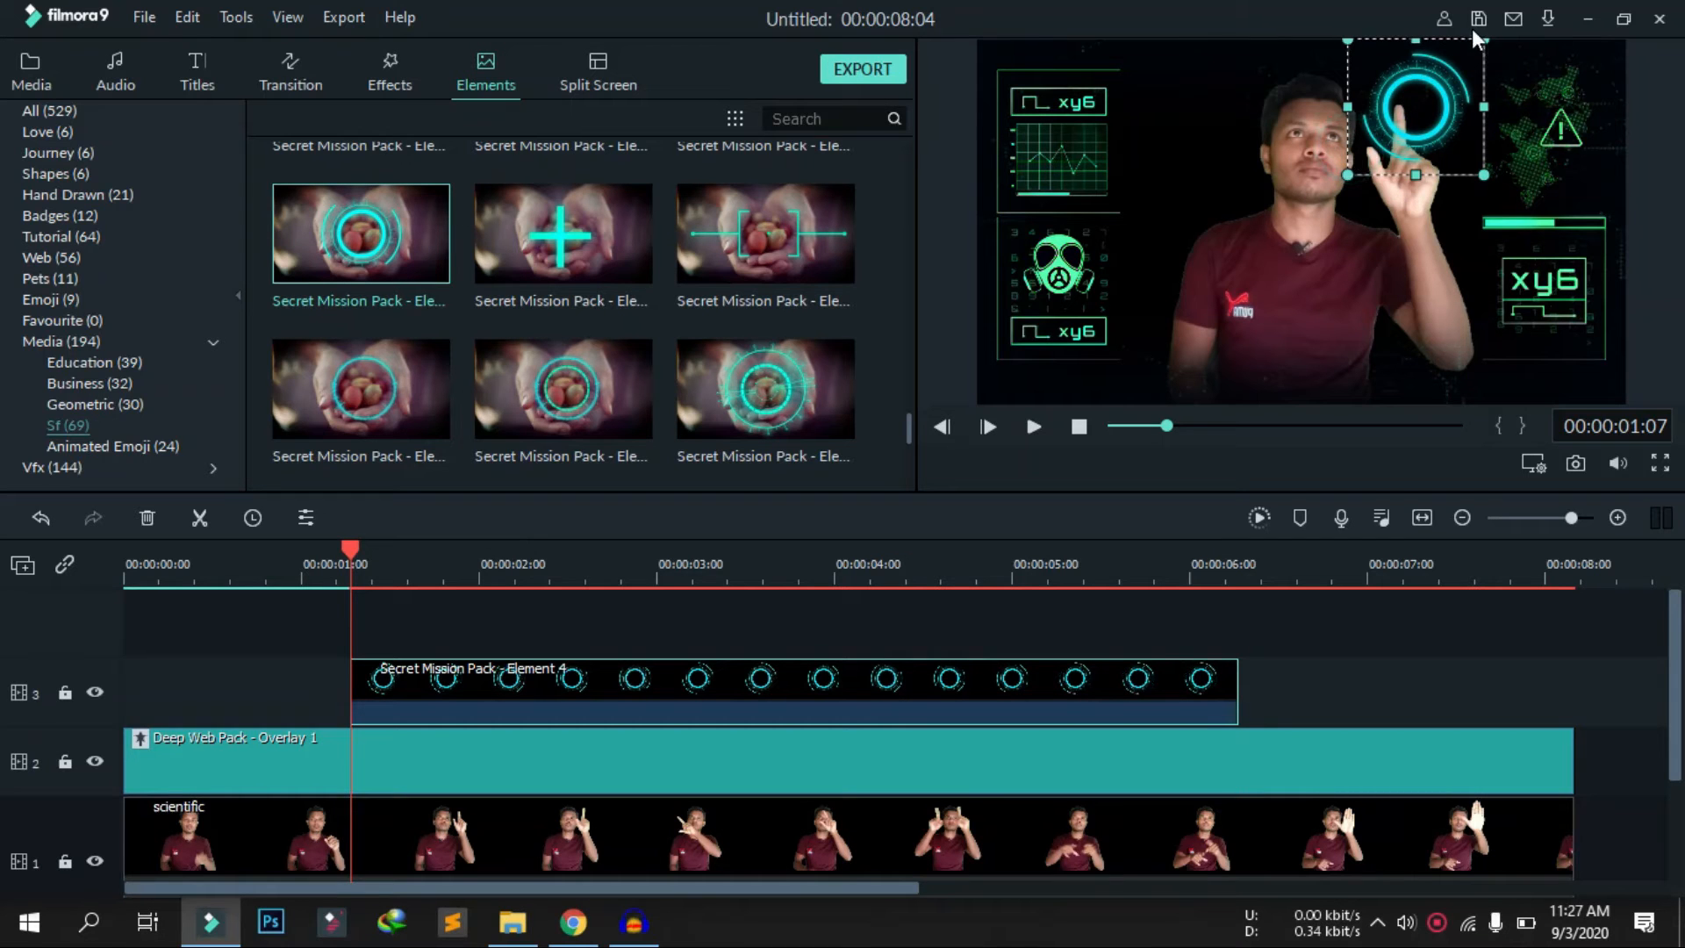
drag(1483, 40, 1451, 65)
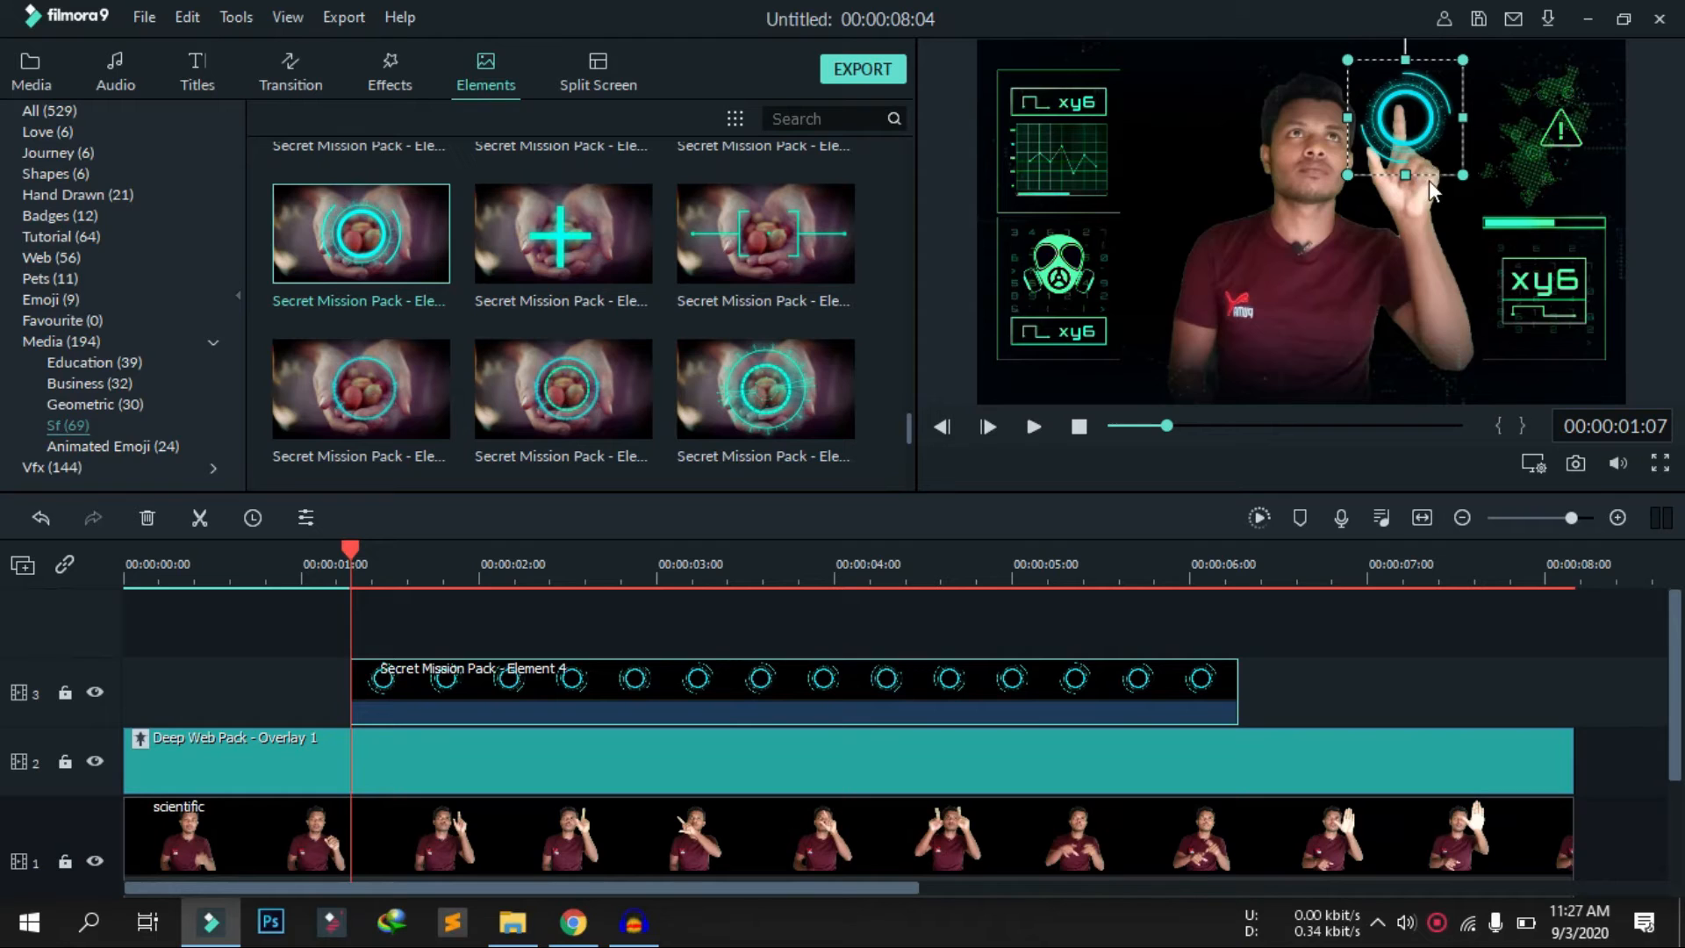
drag(1428, 175, 1423, 166)
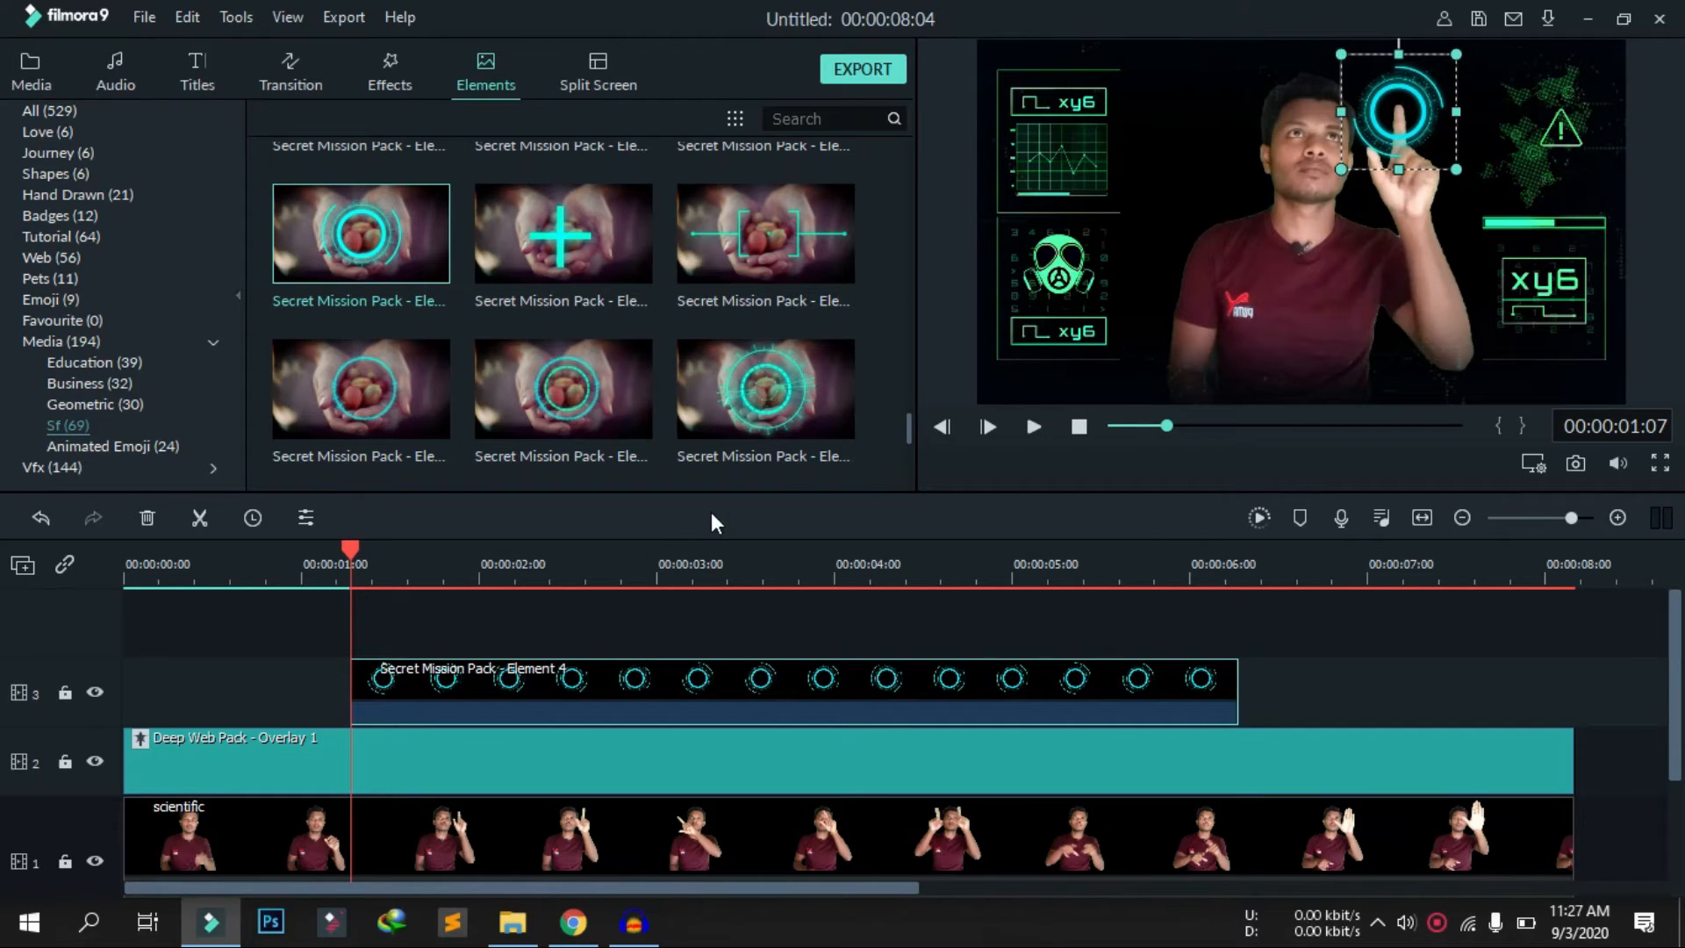
Trim the end of the Secret Mission Pack - Element 4 clip to just before the 6-second mark
scroll(1006, 683, down, 2)
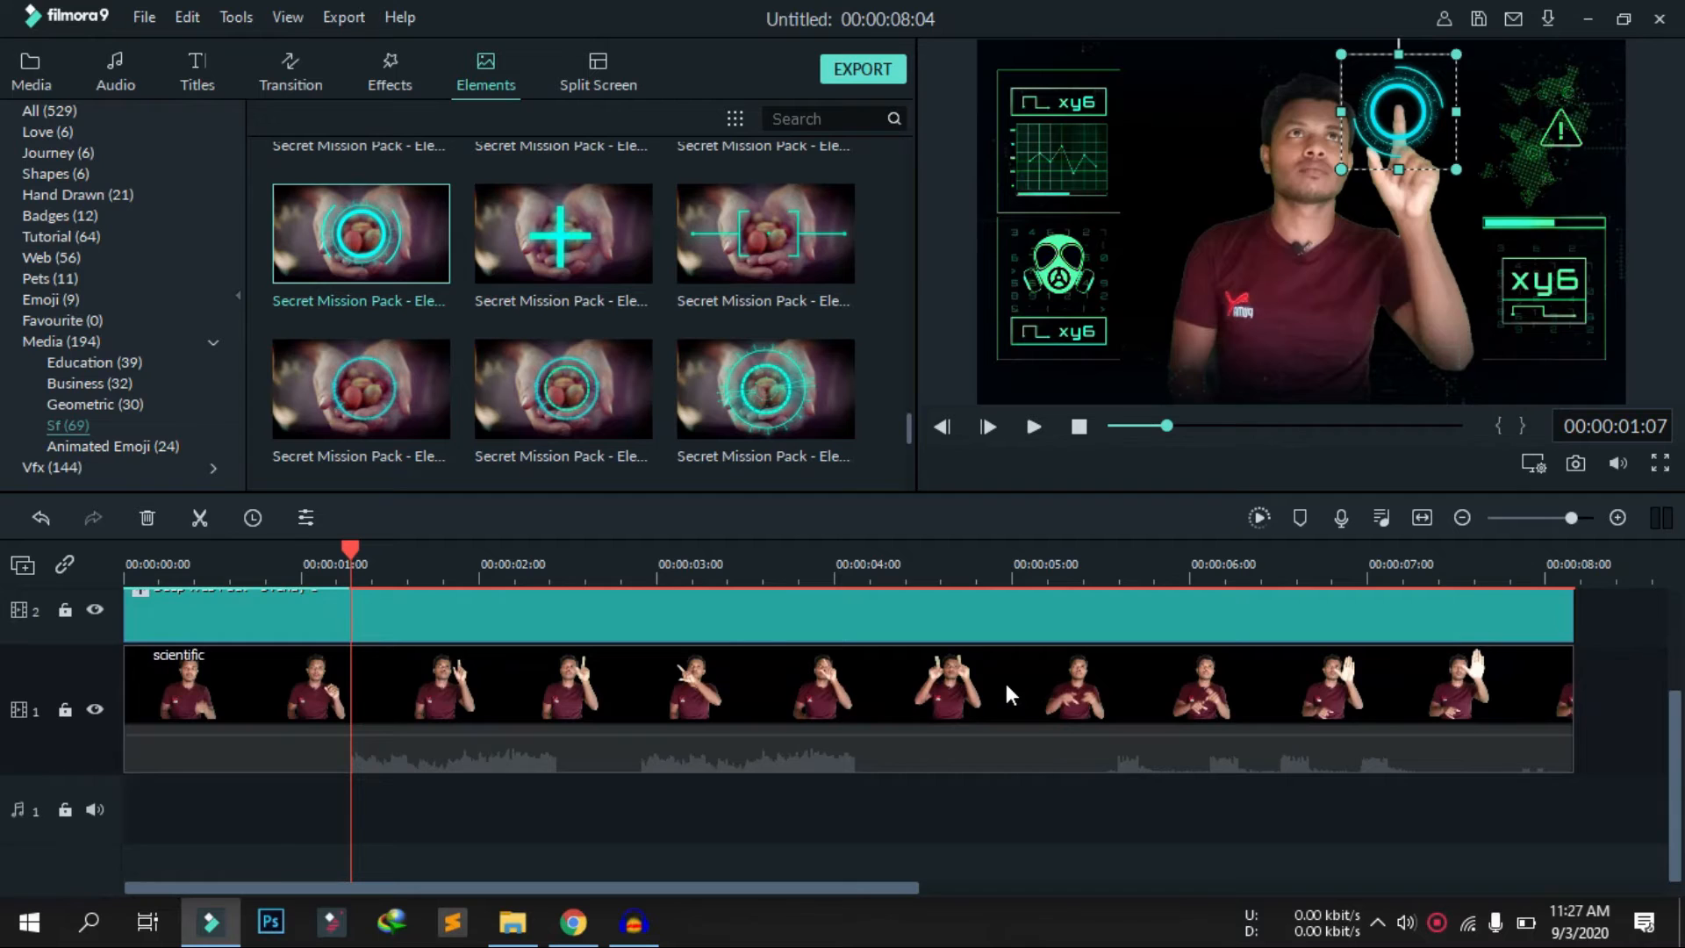
scroll(1004, 680, up, 1)
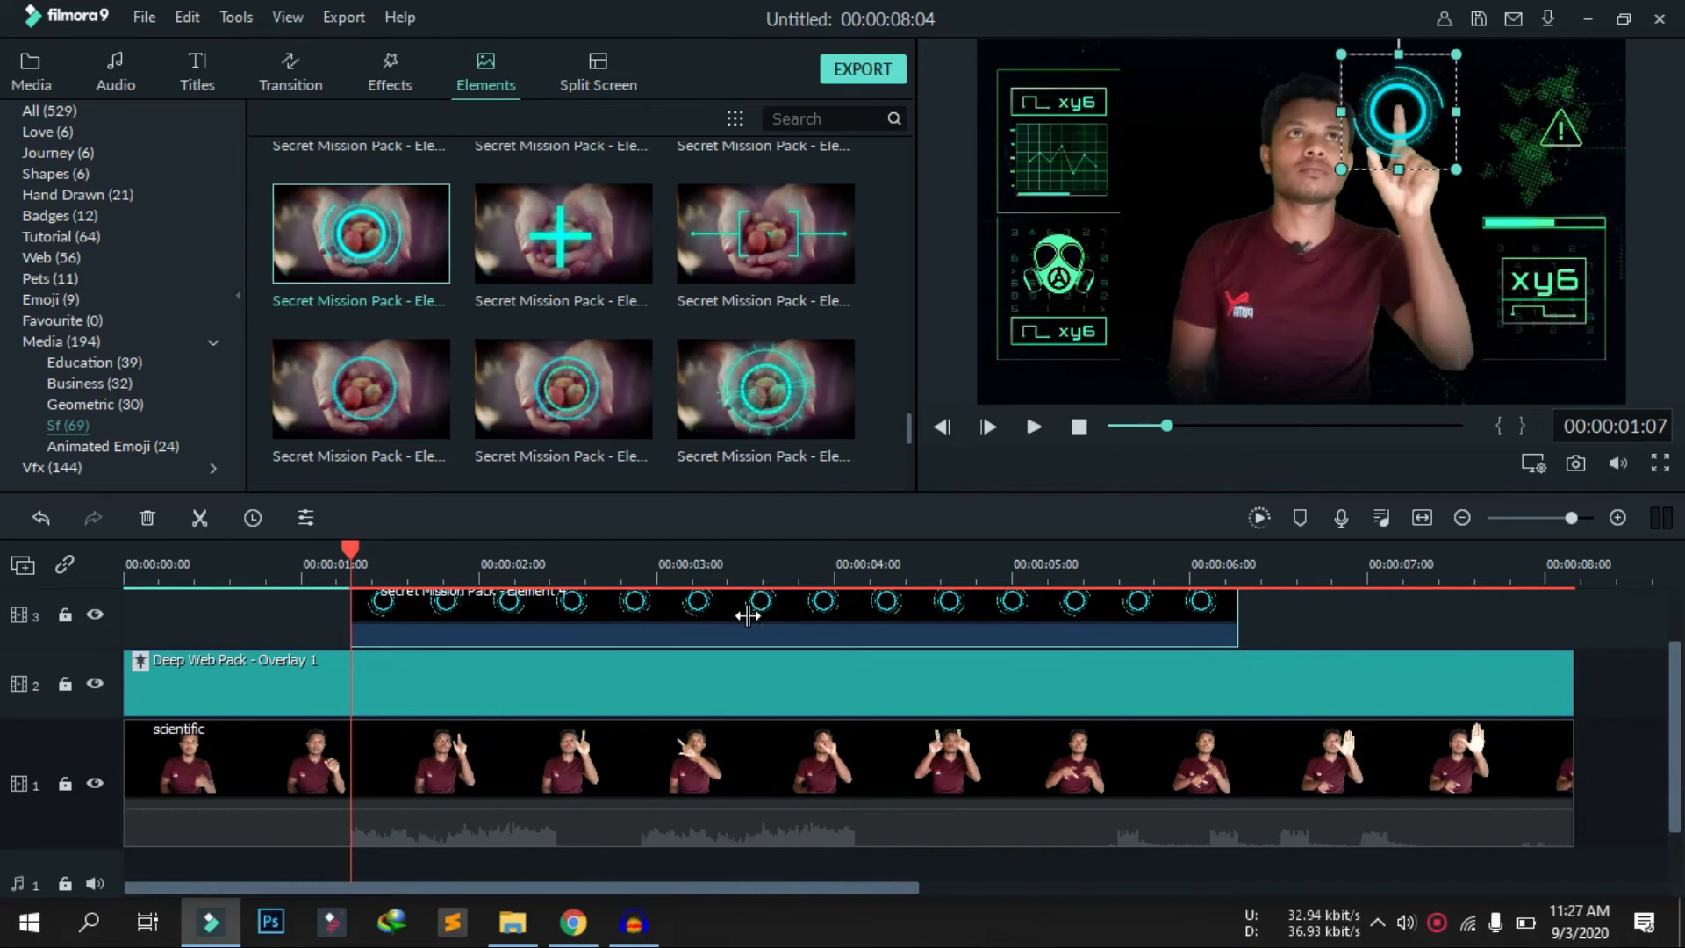
mouse_move(715, 618)
mouse_down()
mouse_move(586, 634)
mouse_move(1008, 602)
mouse_move(1015, 689)
mouse_move(890, 722)
mouse_move(1255, 662)
mouse_move(1173, 753)
mouse_move(871, 721)
mouse_up()
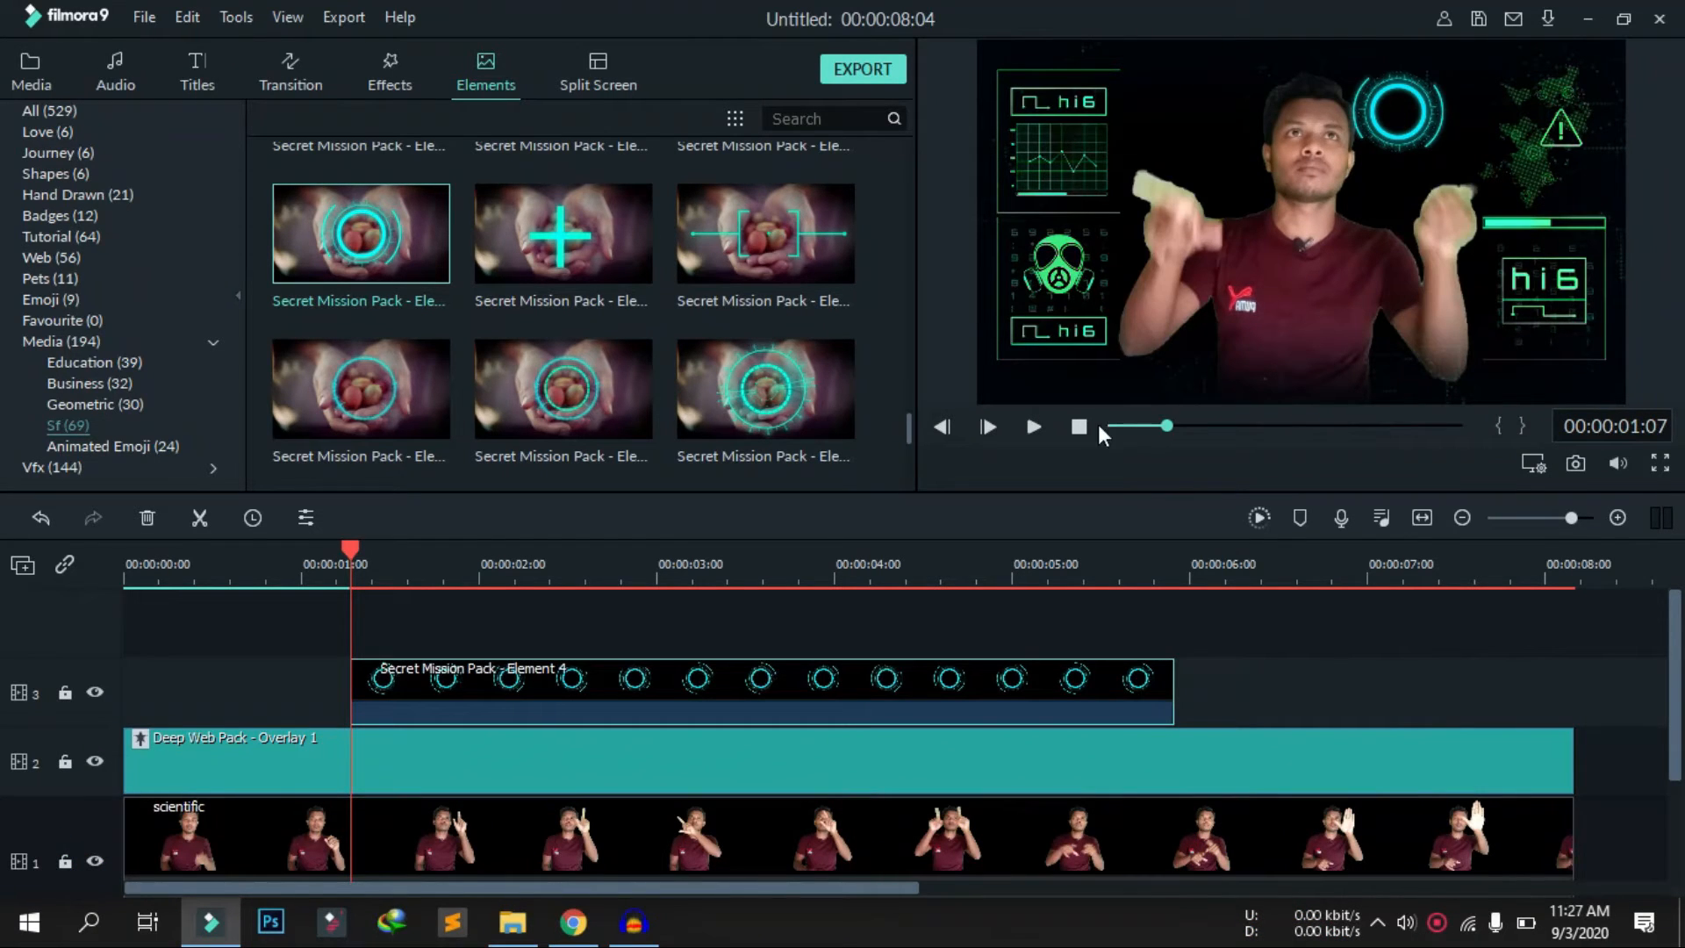
Place the playhead at 00:00:02:22 and add Secret Mission Pack - Element 9 there on a new track above Element 4
click(1034, 426)
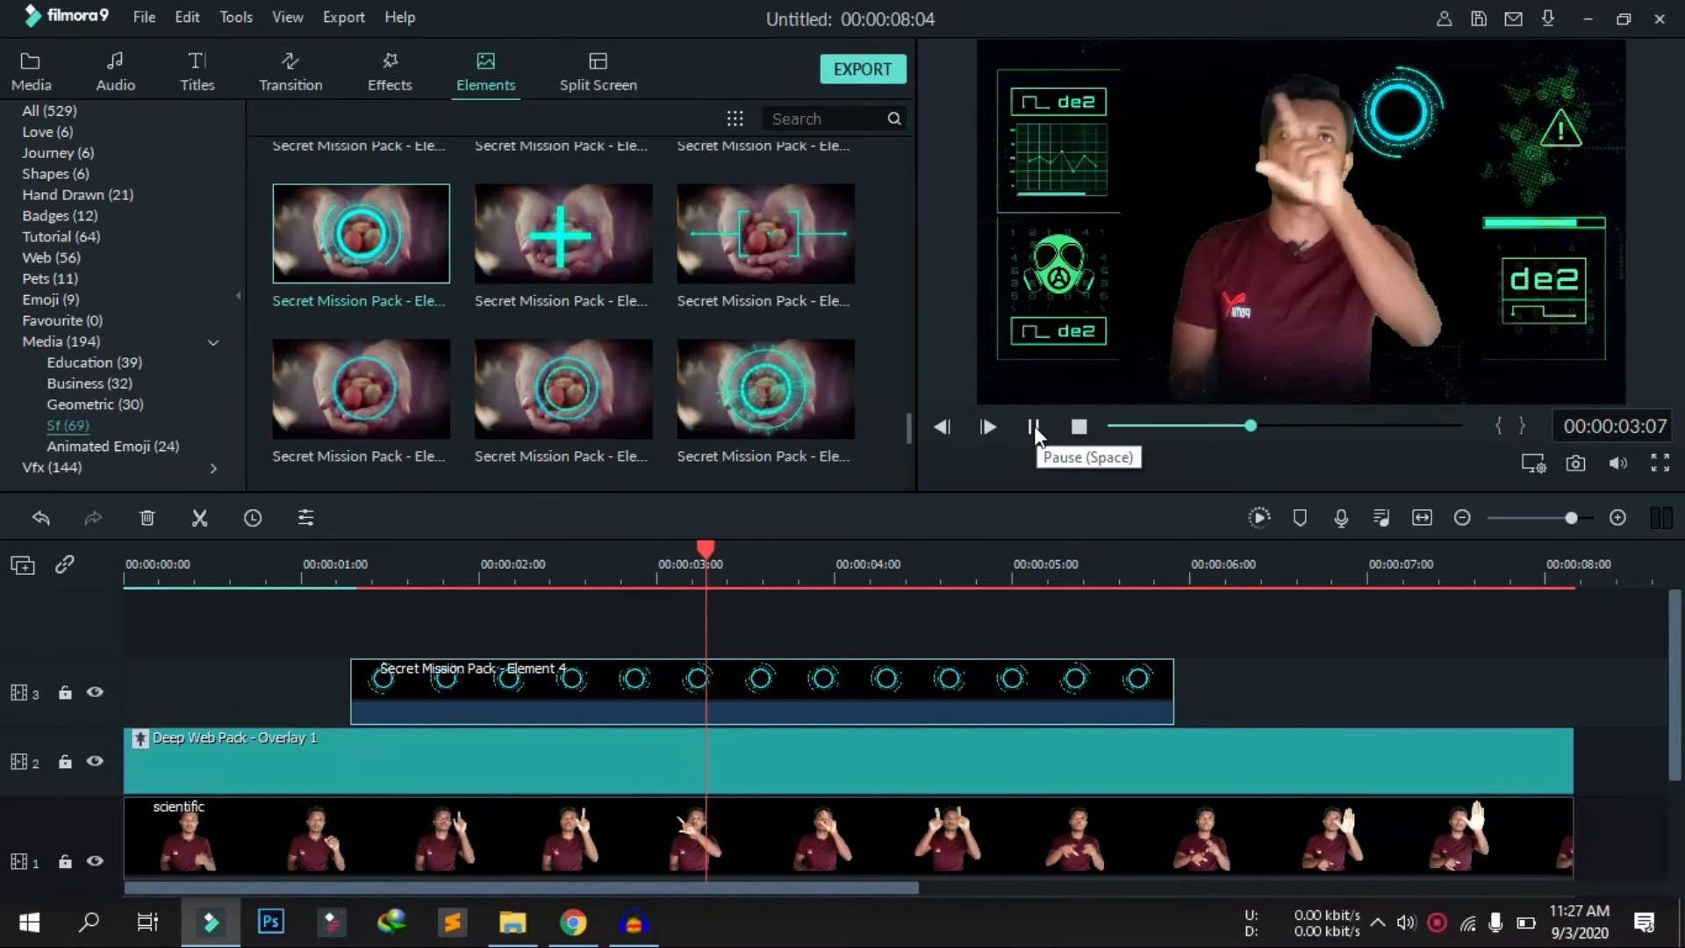
click(1034, 424)
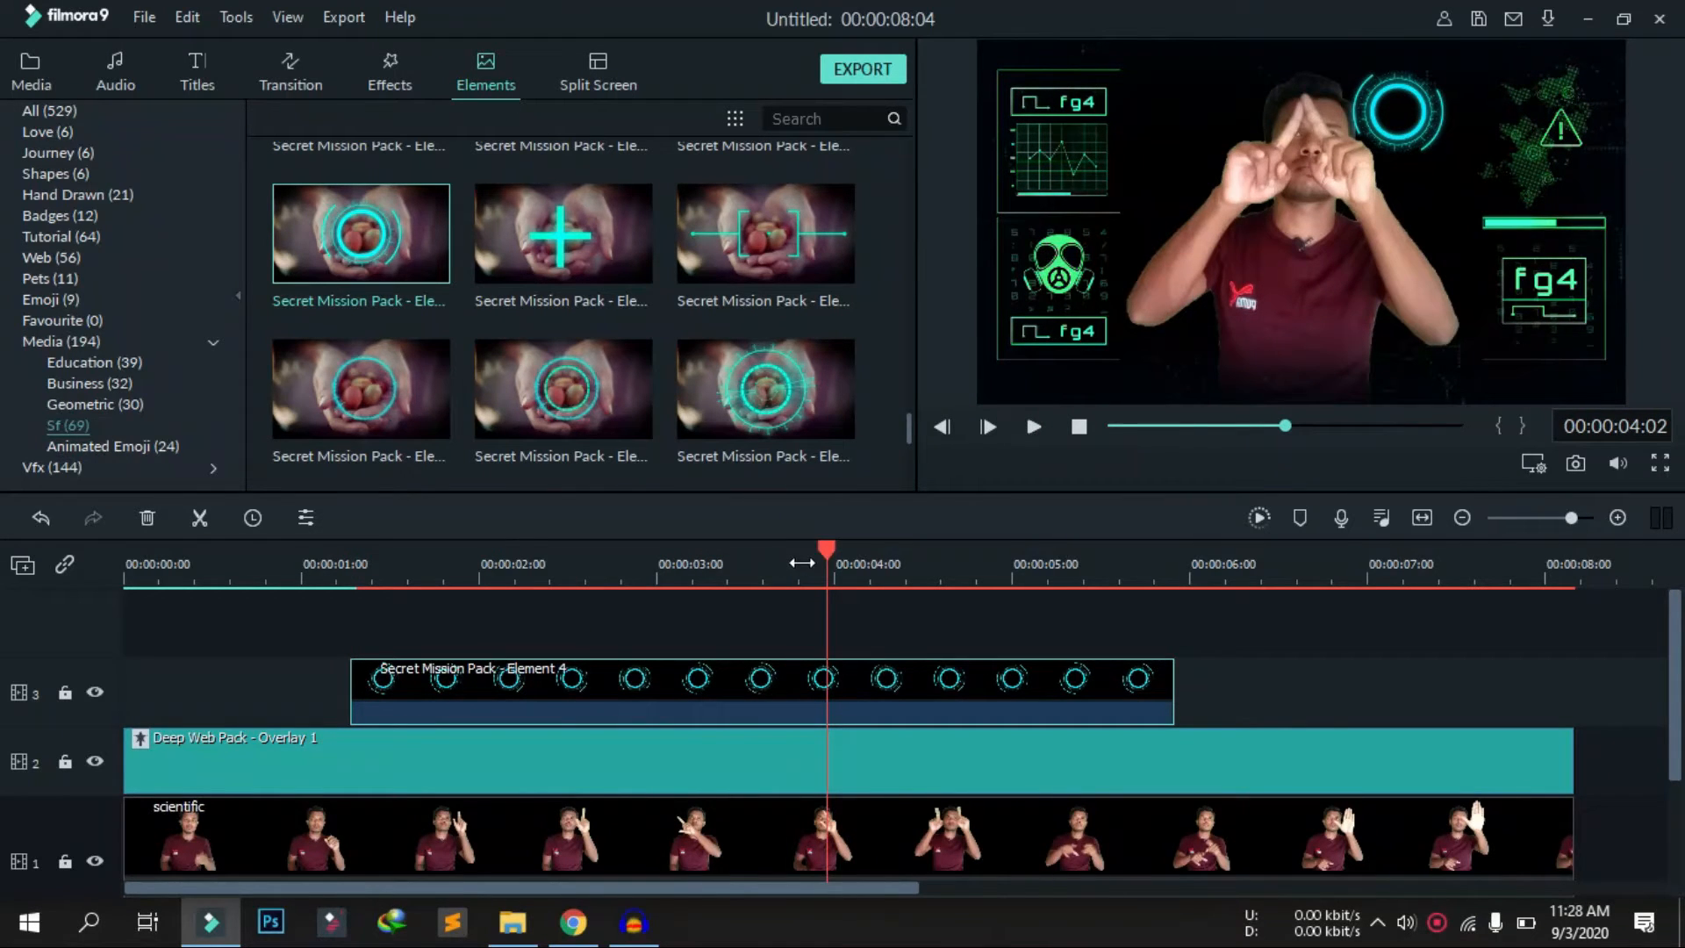
drag(827, 555, 639, 589)
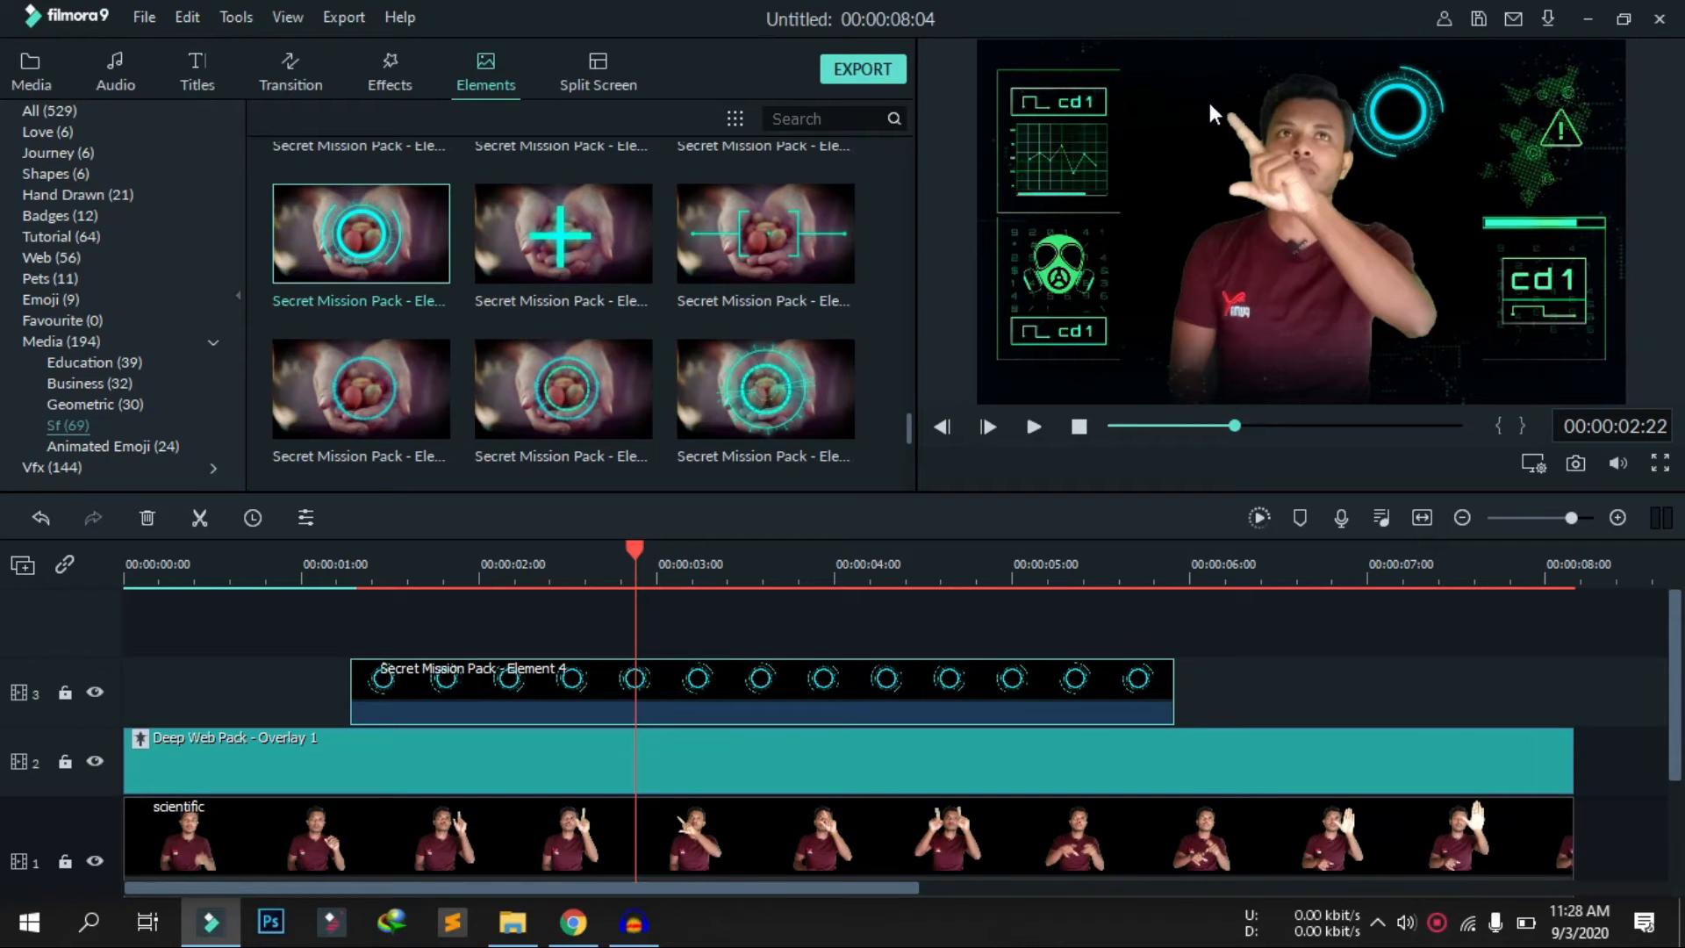
mouse_move(783, 387)
drag(724, 398, 632, 660)
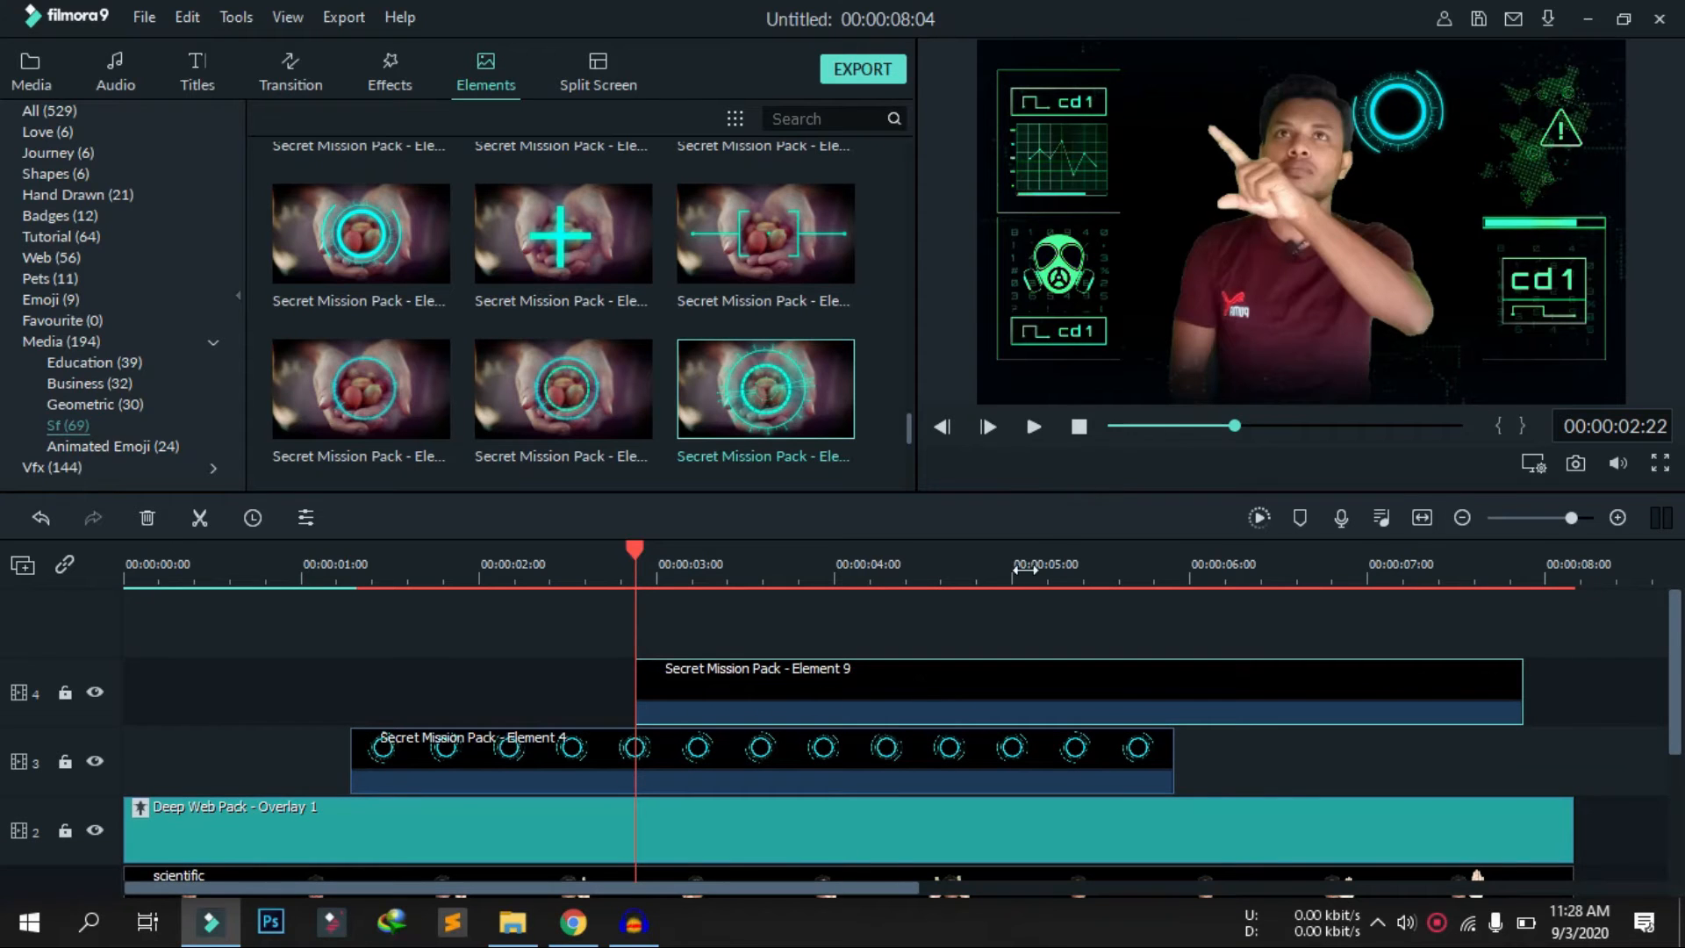
click(964, 676)
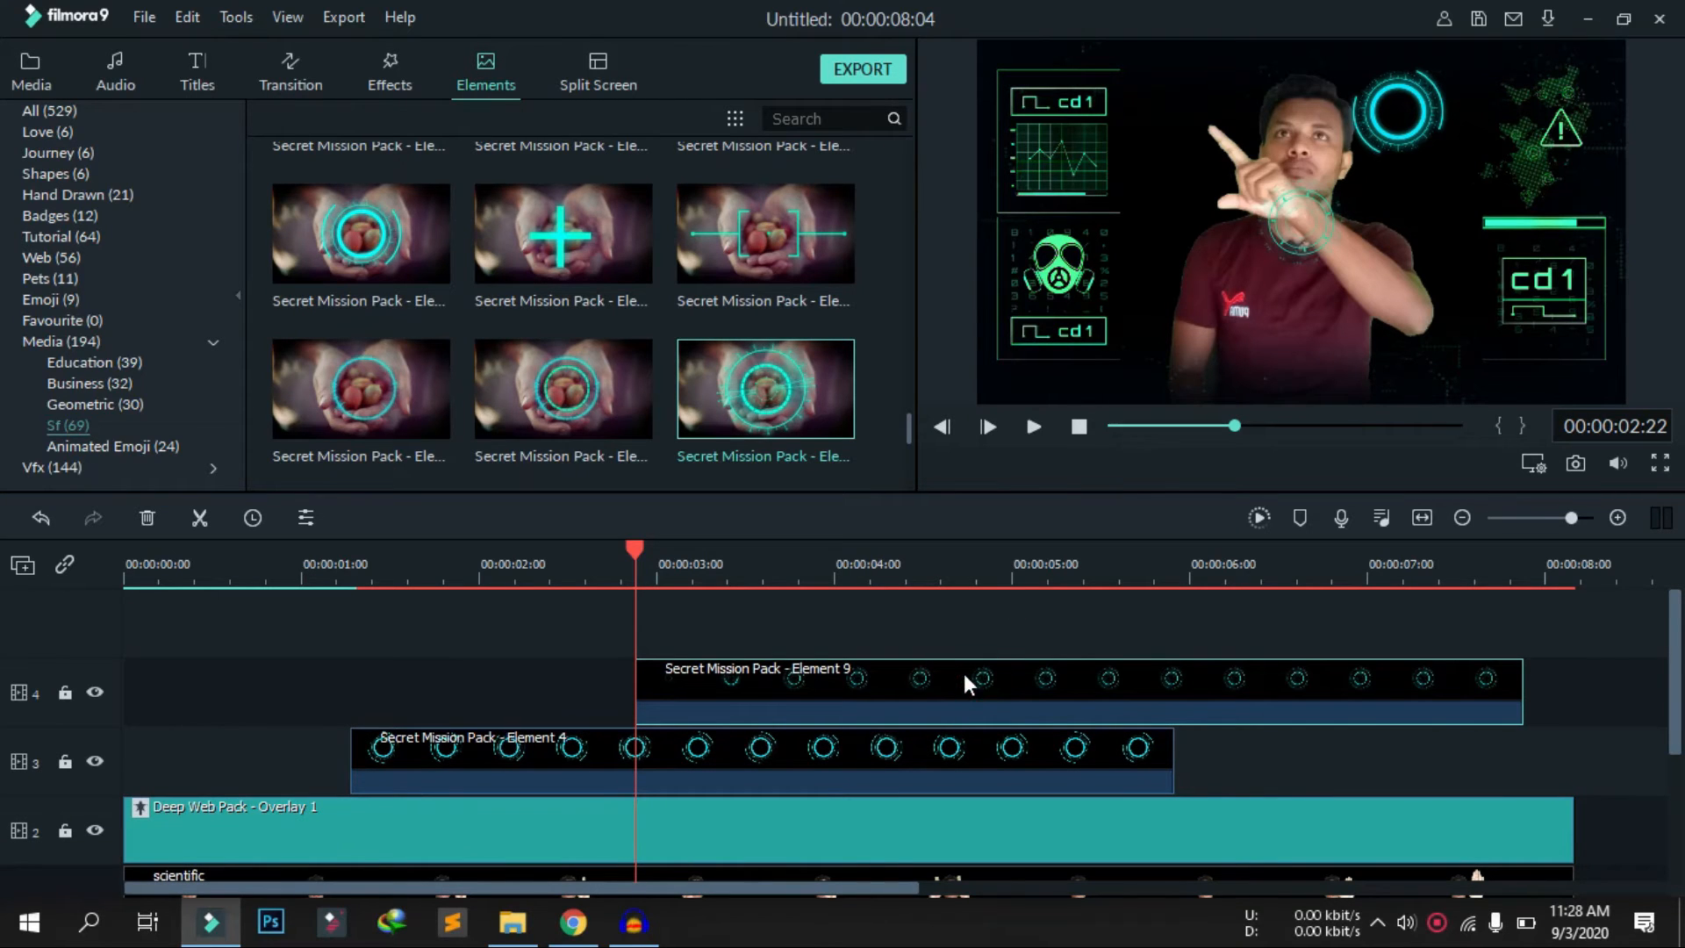
Shrink the Secret Mission Pack - Element 9 circle in the preview and position it over the pointing fingertip
click(1294, 256)
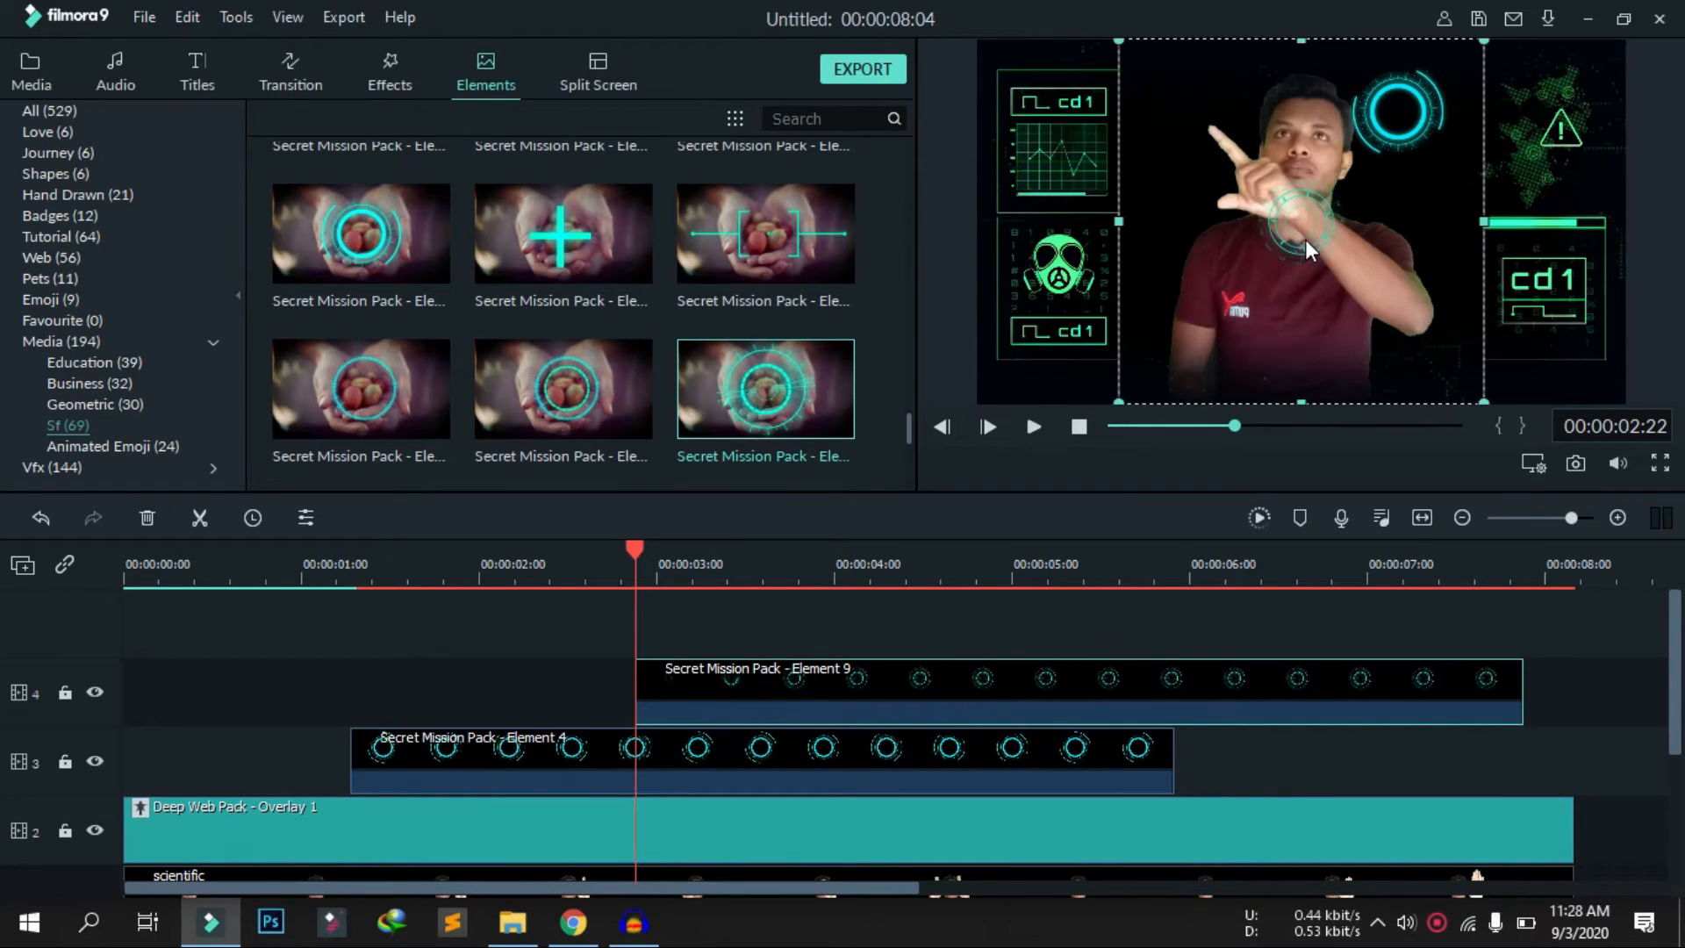
double_click(1299, 257)
mouse_move(1299, 256)
mouse_down()
mouse_move(1313, 235)
mouse_move(1280, 233)
mouse_up()
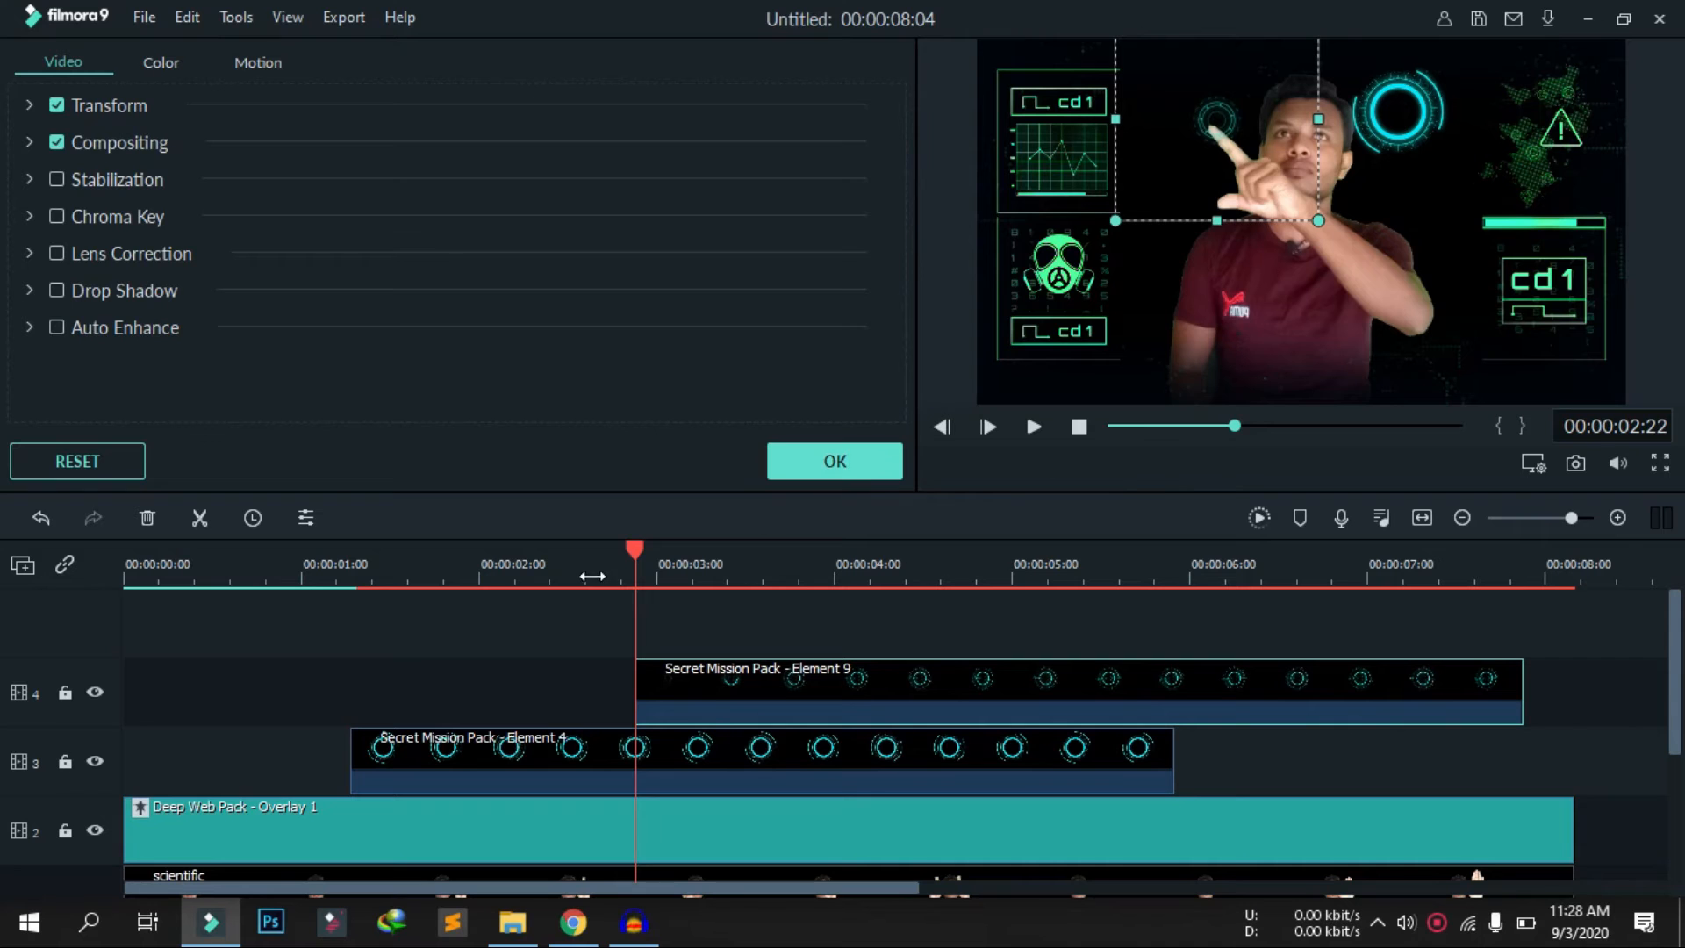
Place the playhead at 00:00:05:03 and add The Rogue Tech Pack - Element 1 there on a new track above Element 9
drag(619, 555, 488, 533)
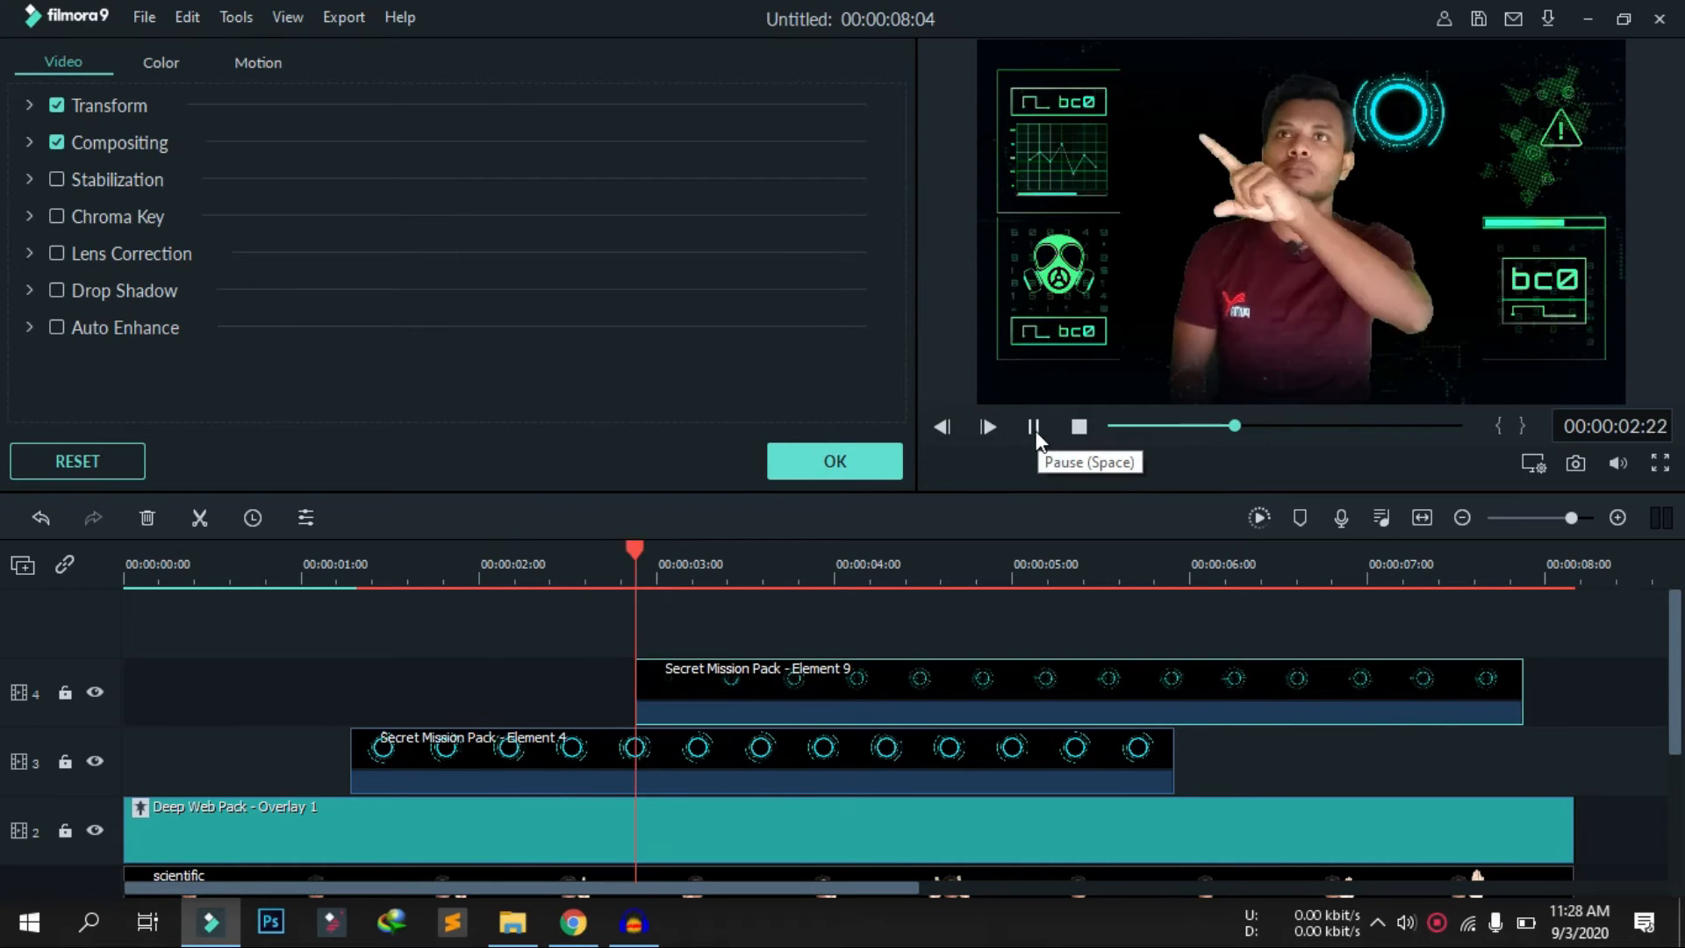
click(1034, 427)
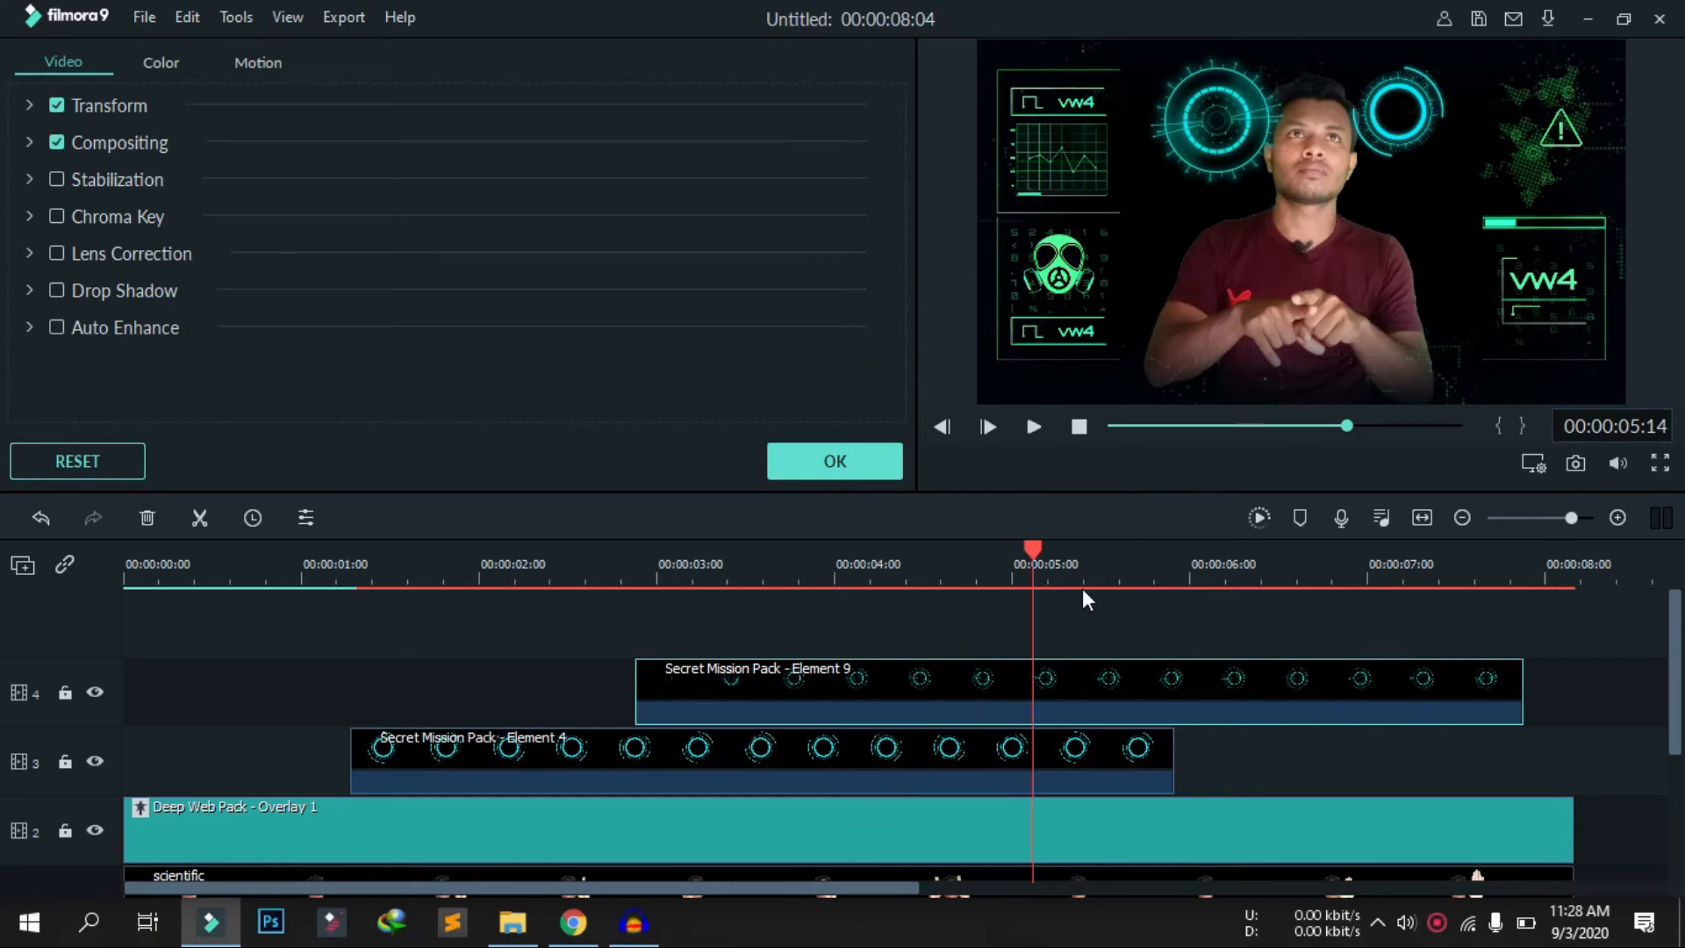
click(841, 461)
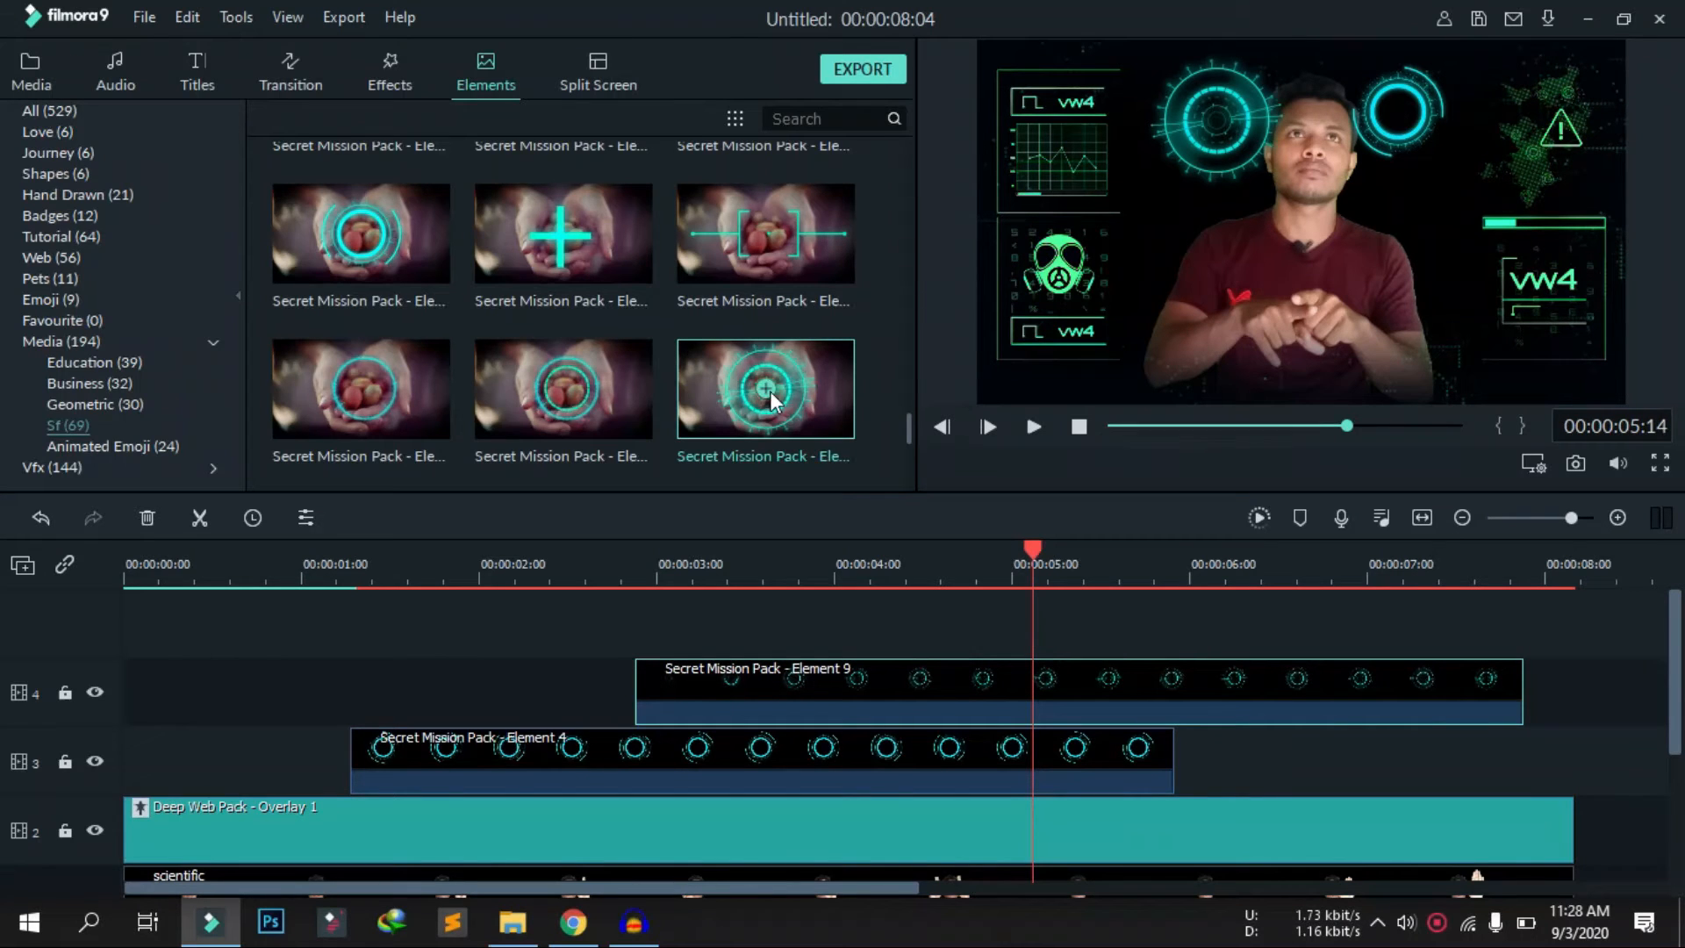
scroll(770, 392, down, 5)
scroll(771, 391, up, 3)
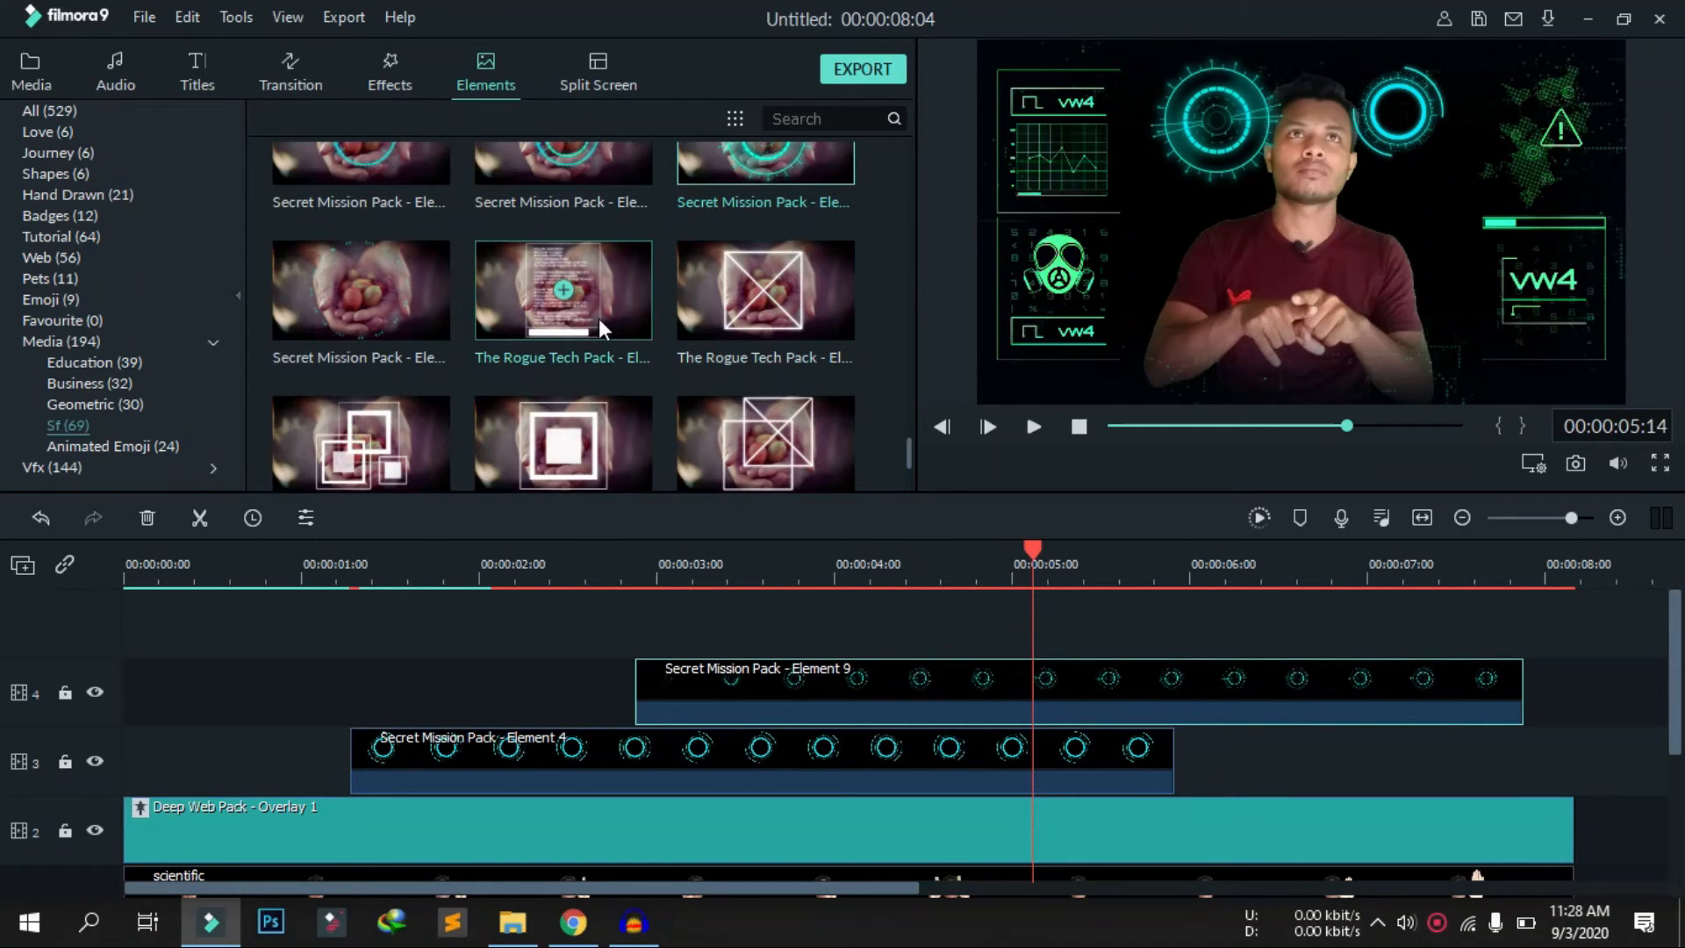
drag(598, 319, 1040, 625)
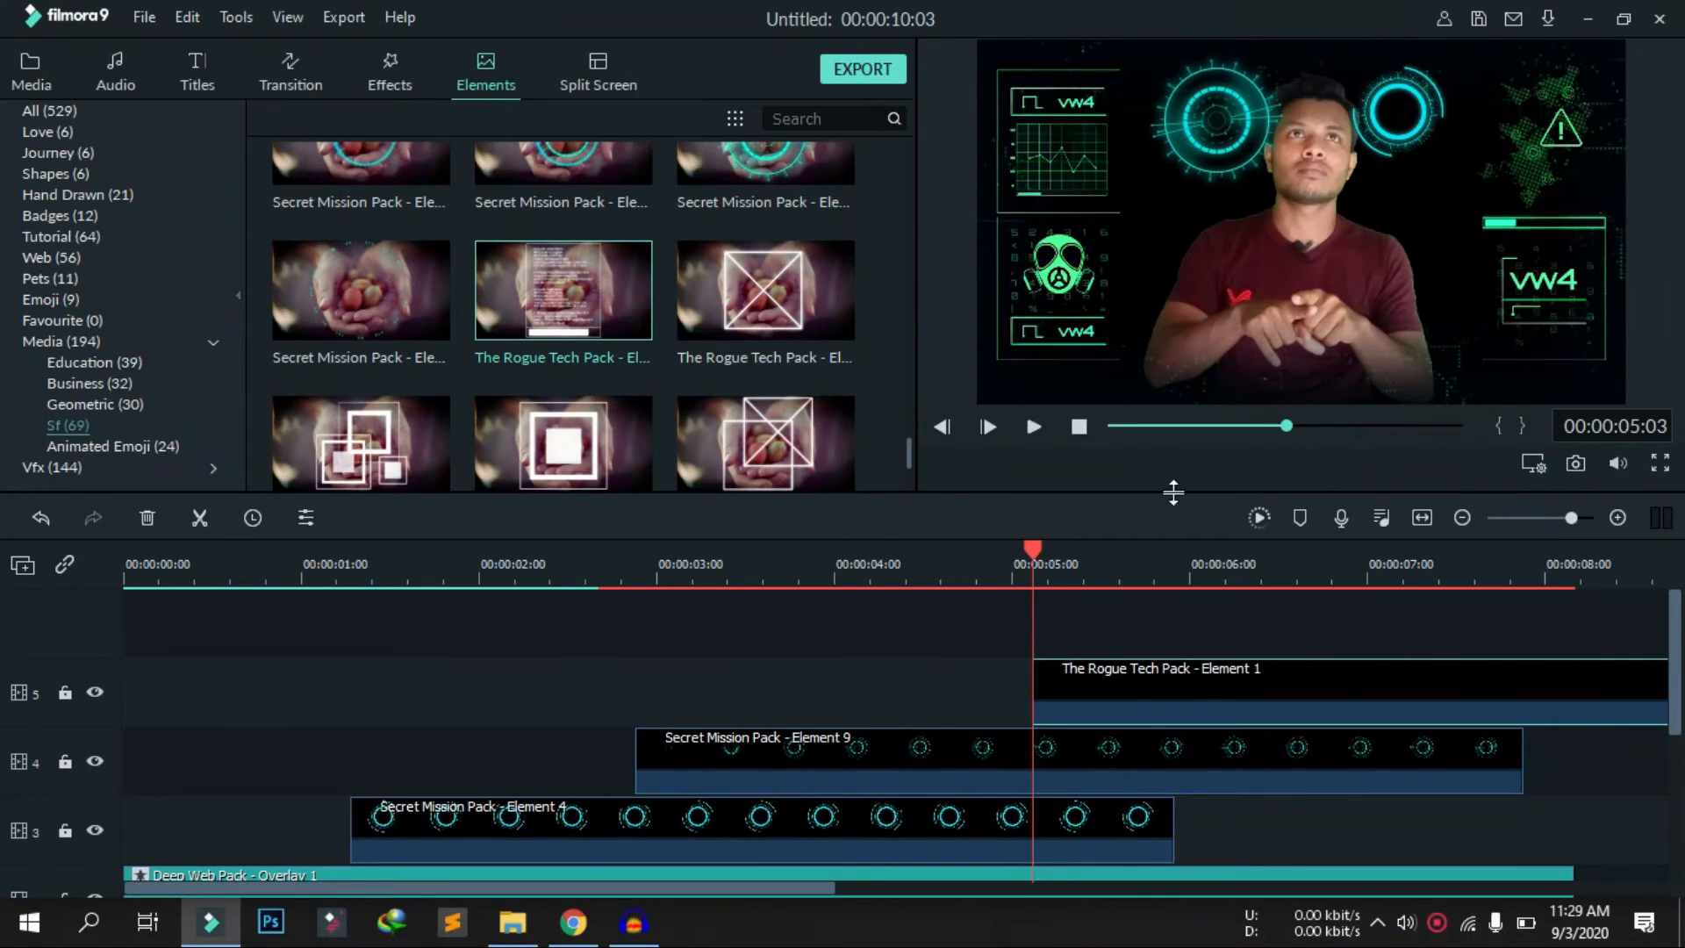
Play on to 00:00:07:10, then shrink The Rogue Tech Pack - Element 1 code panel and position it beside the raised hand
click(1031, 427)
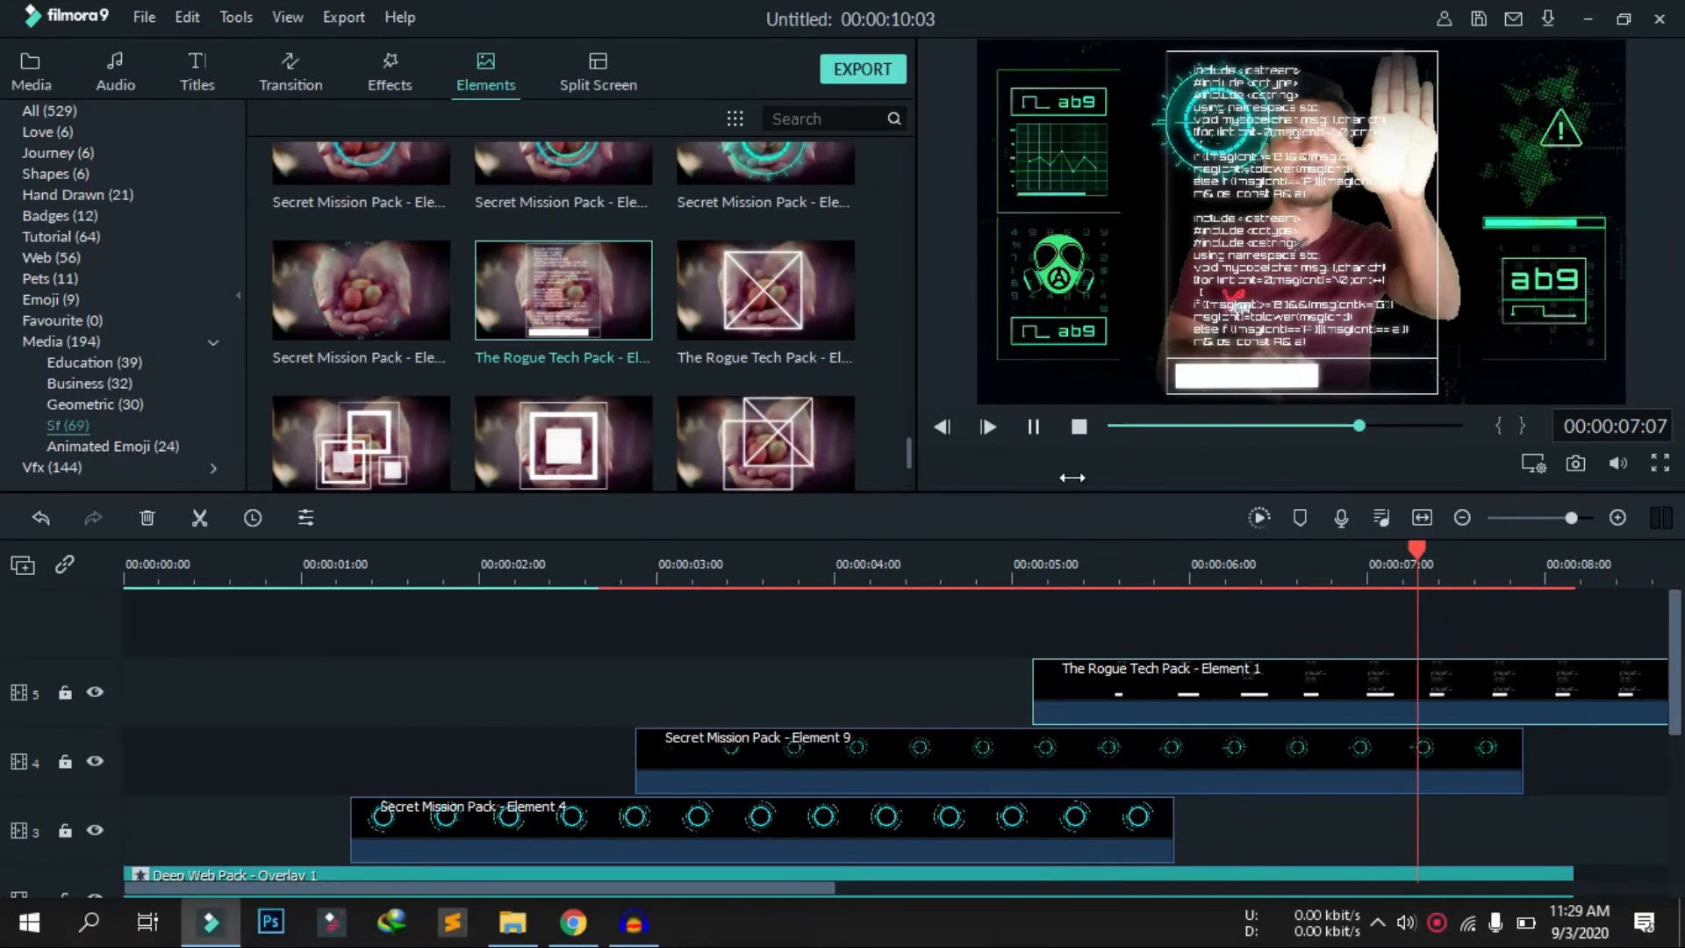
click(1035, 427)
double_click(1196, 682)
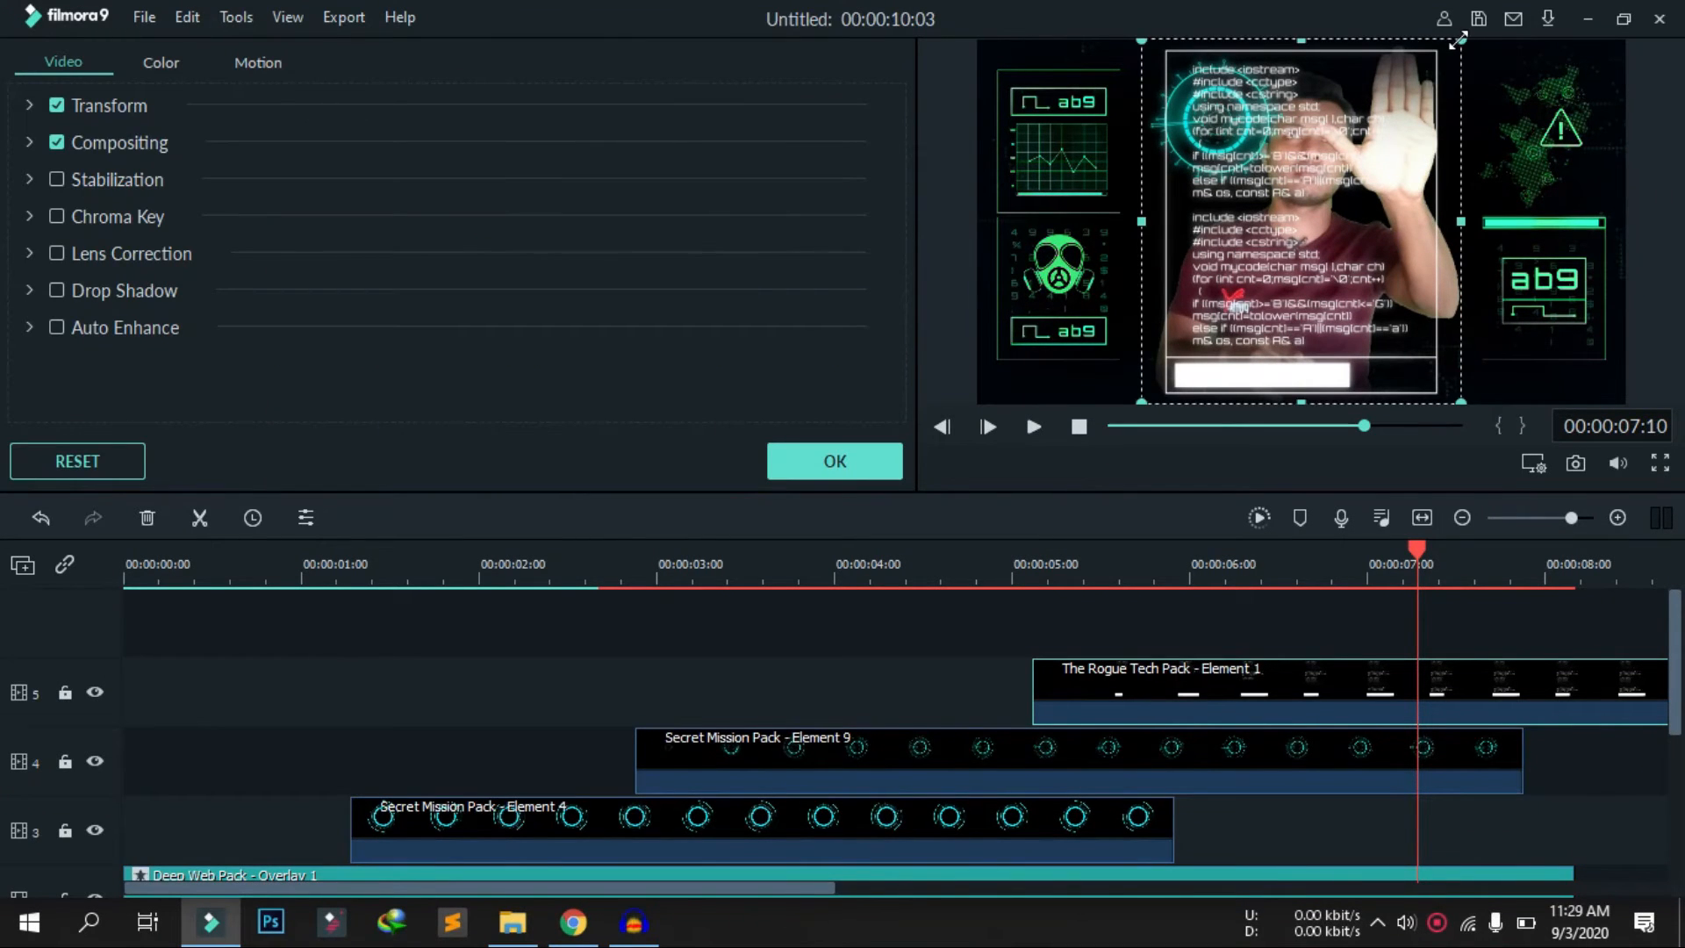
drag(1459, 44, 1333, 213)
drag(1337, 360, 1383, 288)
Trim the end of the Secret Mission Pack - Element 9 clip to just before the 6-second mark, near the end of Element 4
click(1457, 745)
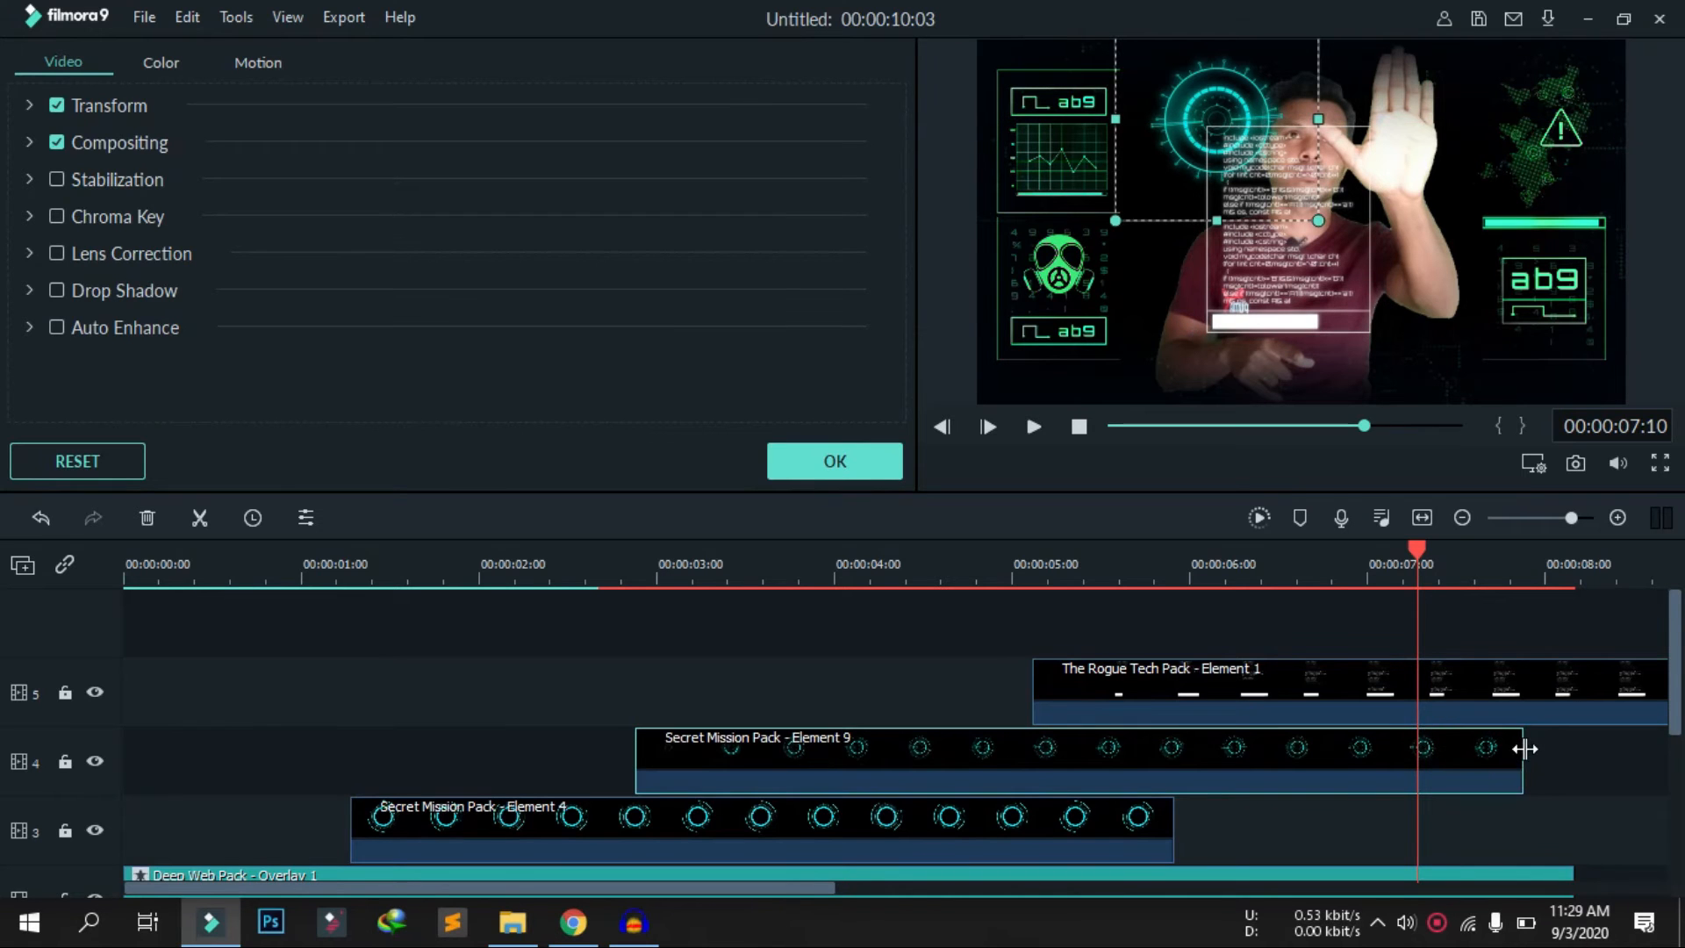
drag(1524, 749, 1173, 747)
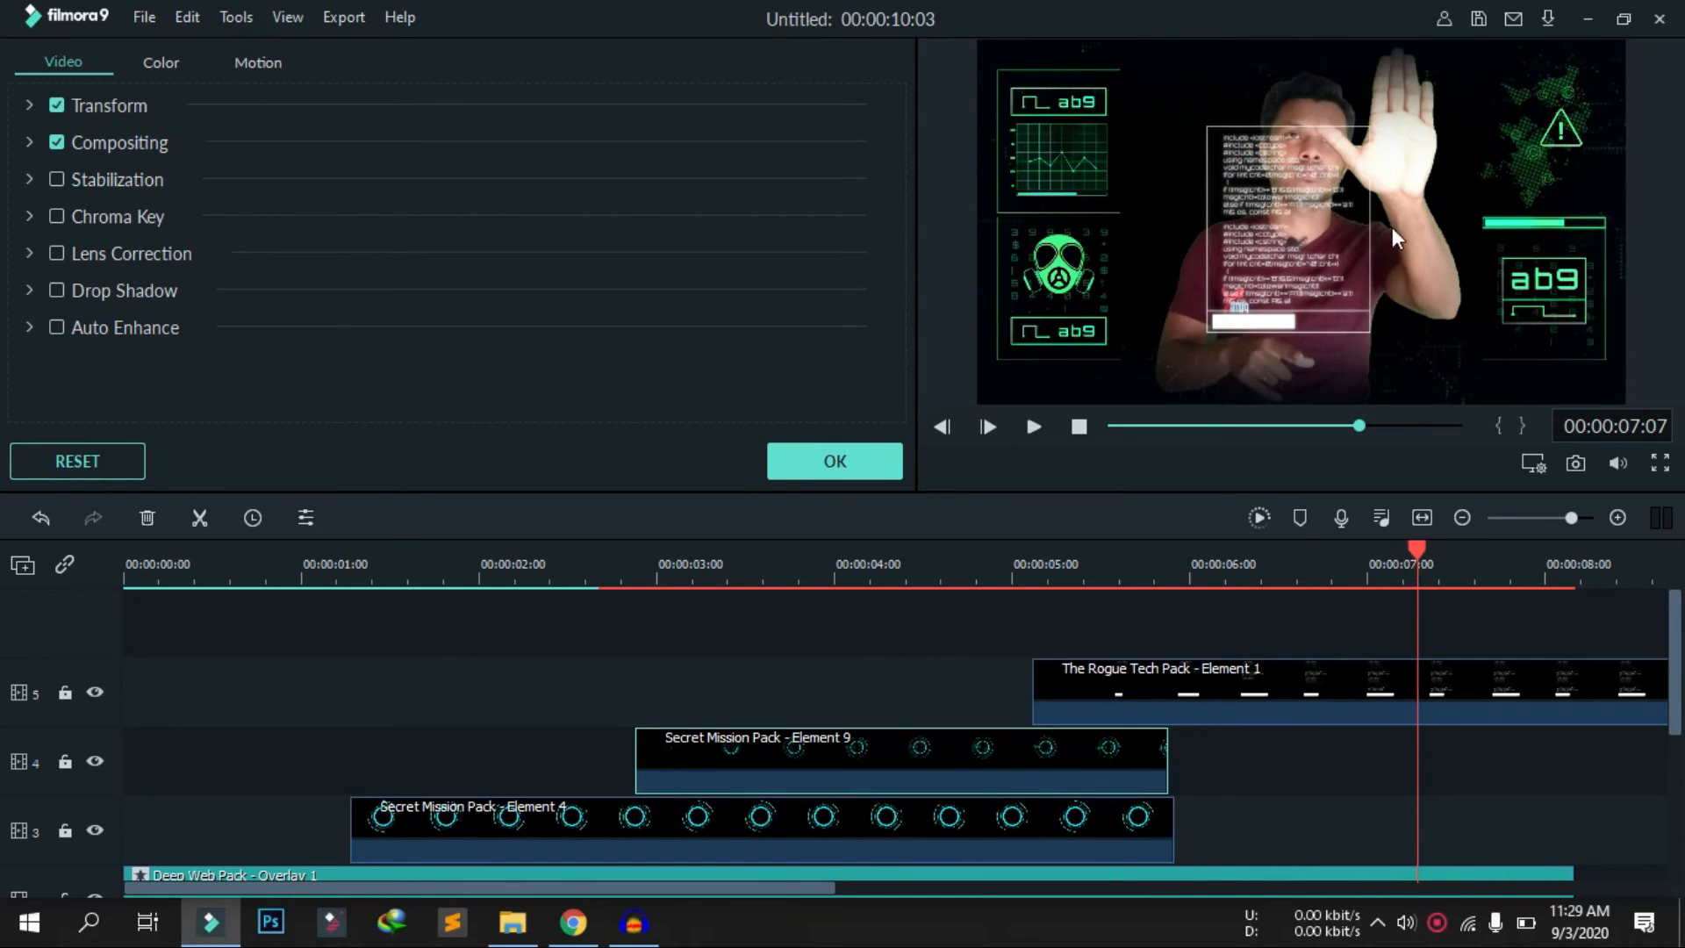
Place the playhead at 00:00:06:23 and add the Sf element Hive Mind Pack - Element 1 there on a new track above the Rogue Tech clip
scroll(1349, 681, down, 4)
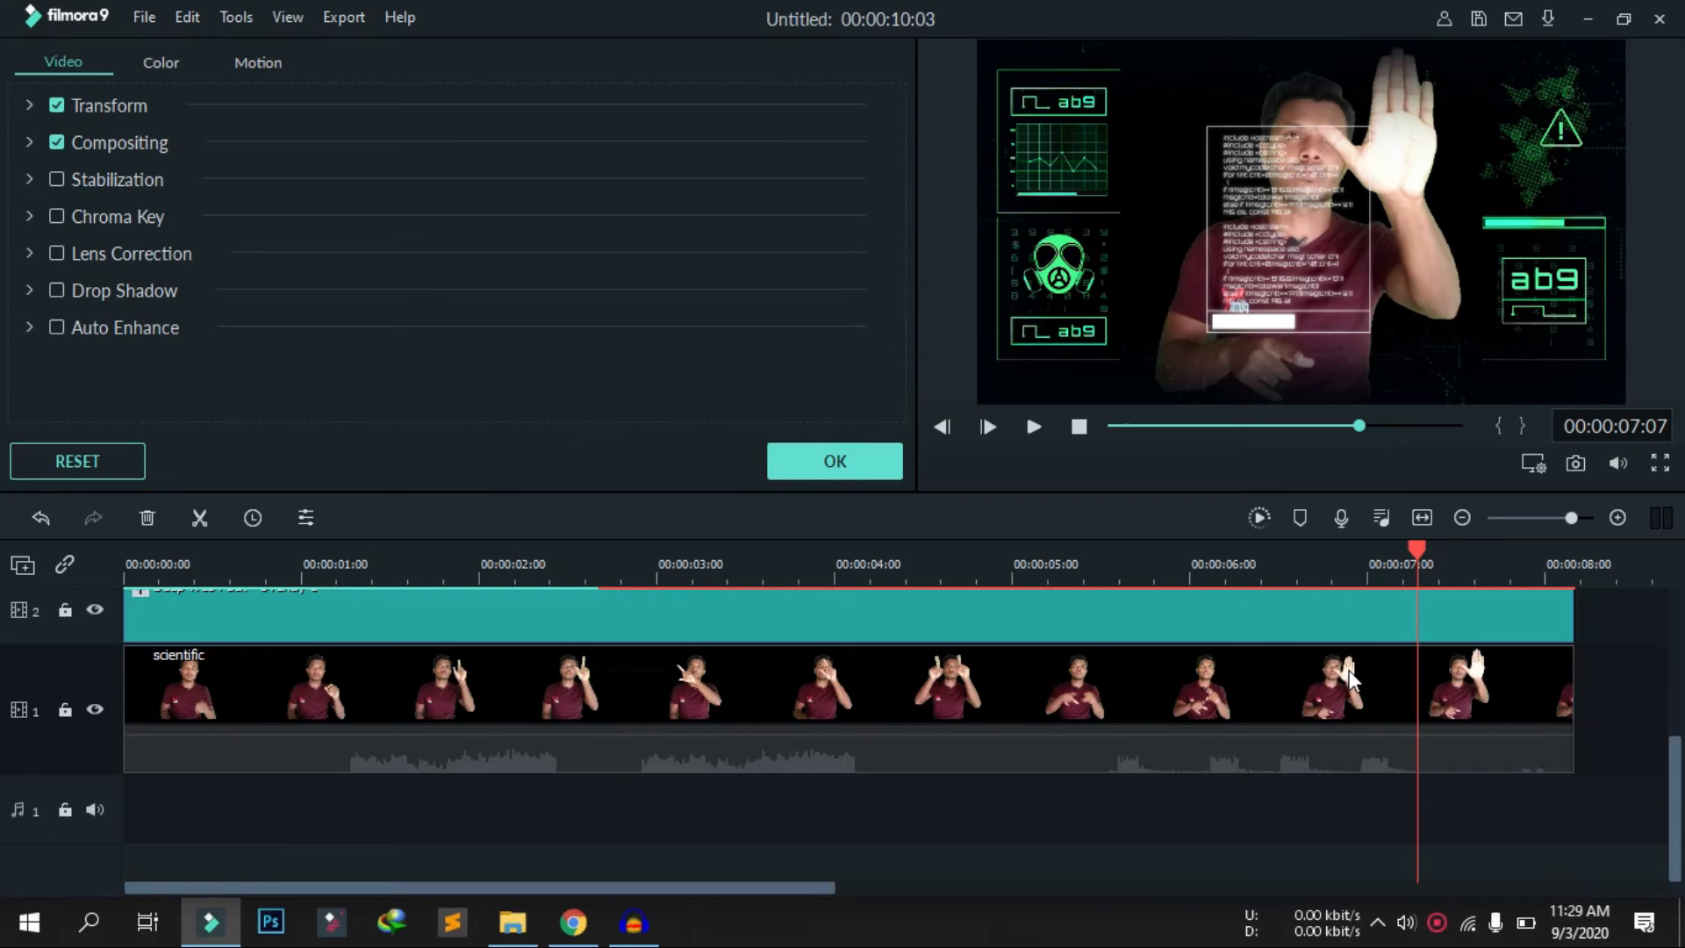
drag(1418, 550, 1361, 553)
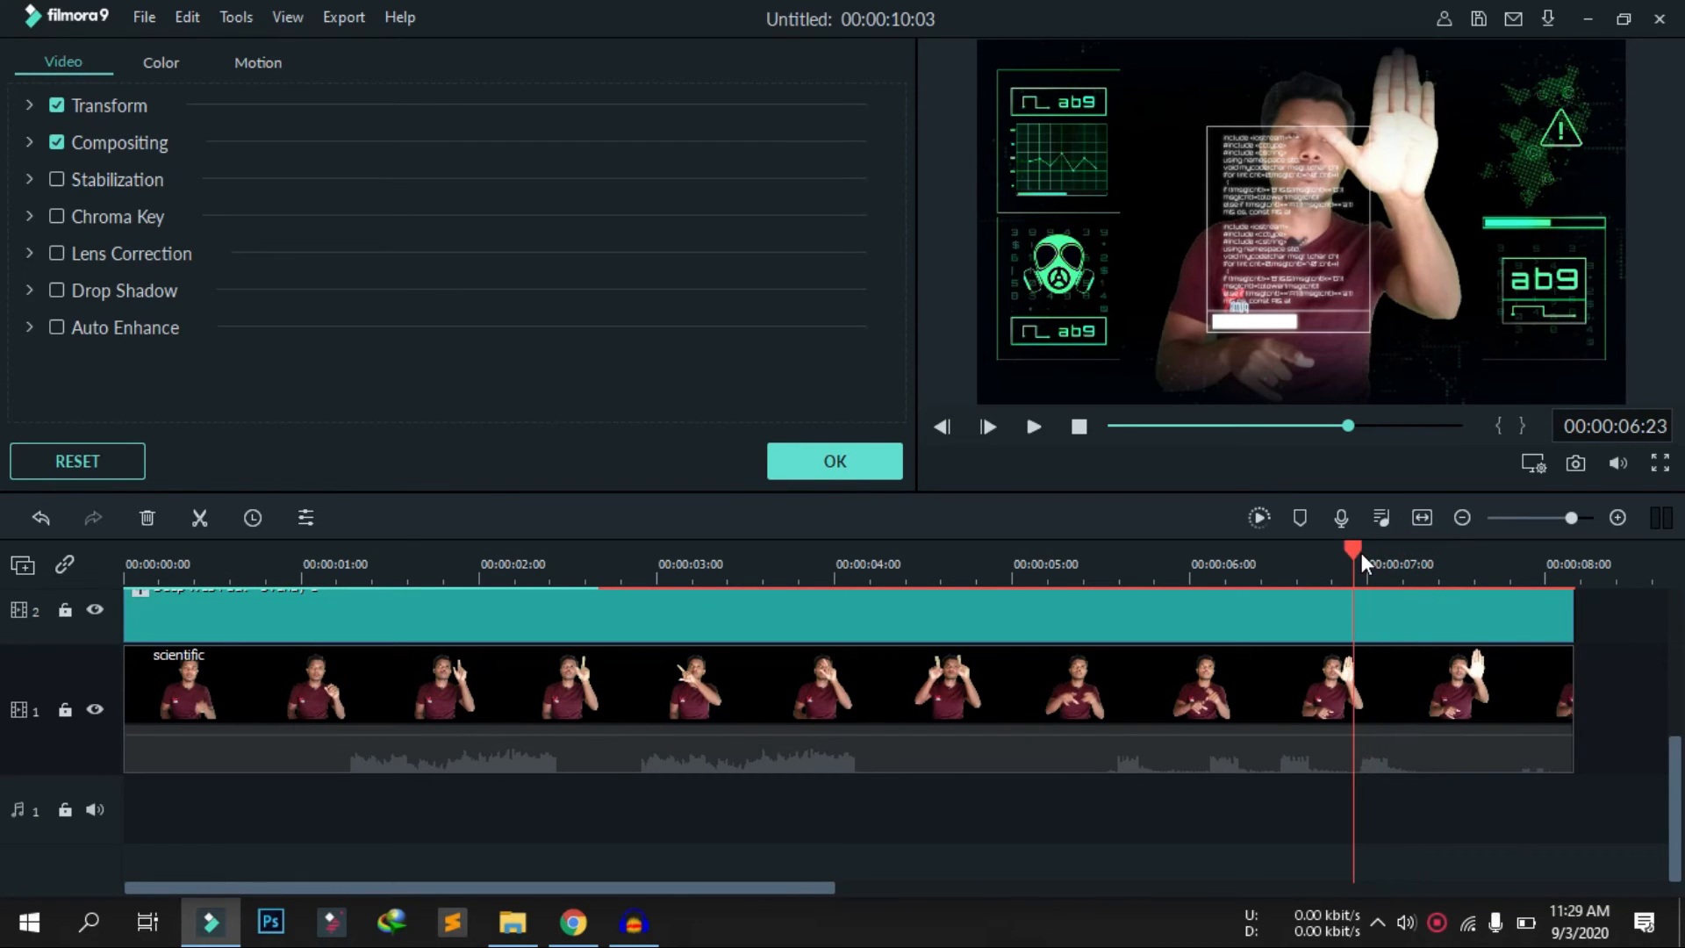
scroll(1390, 667, up, 4)
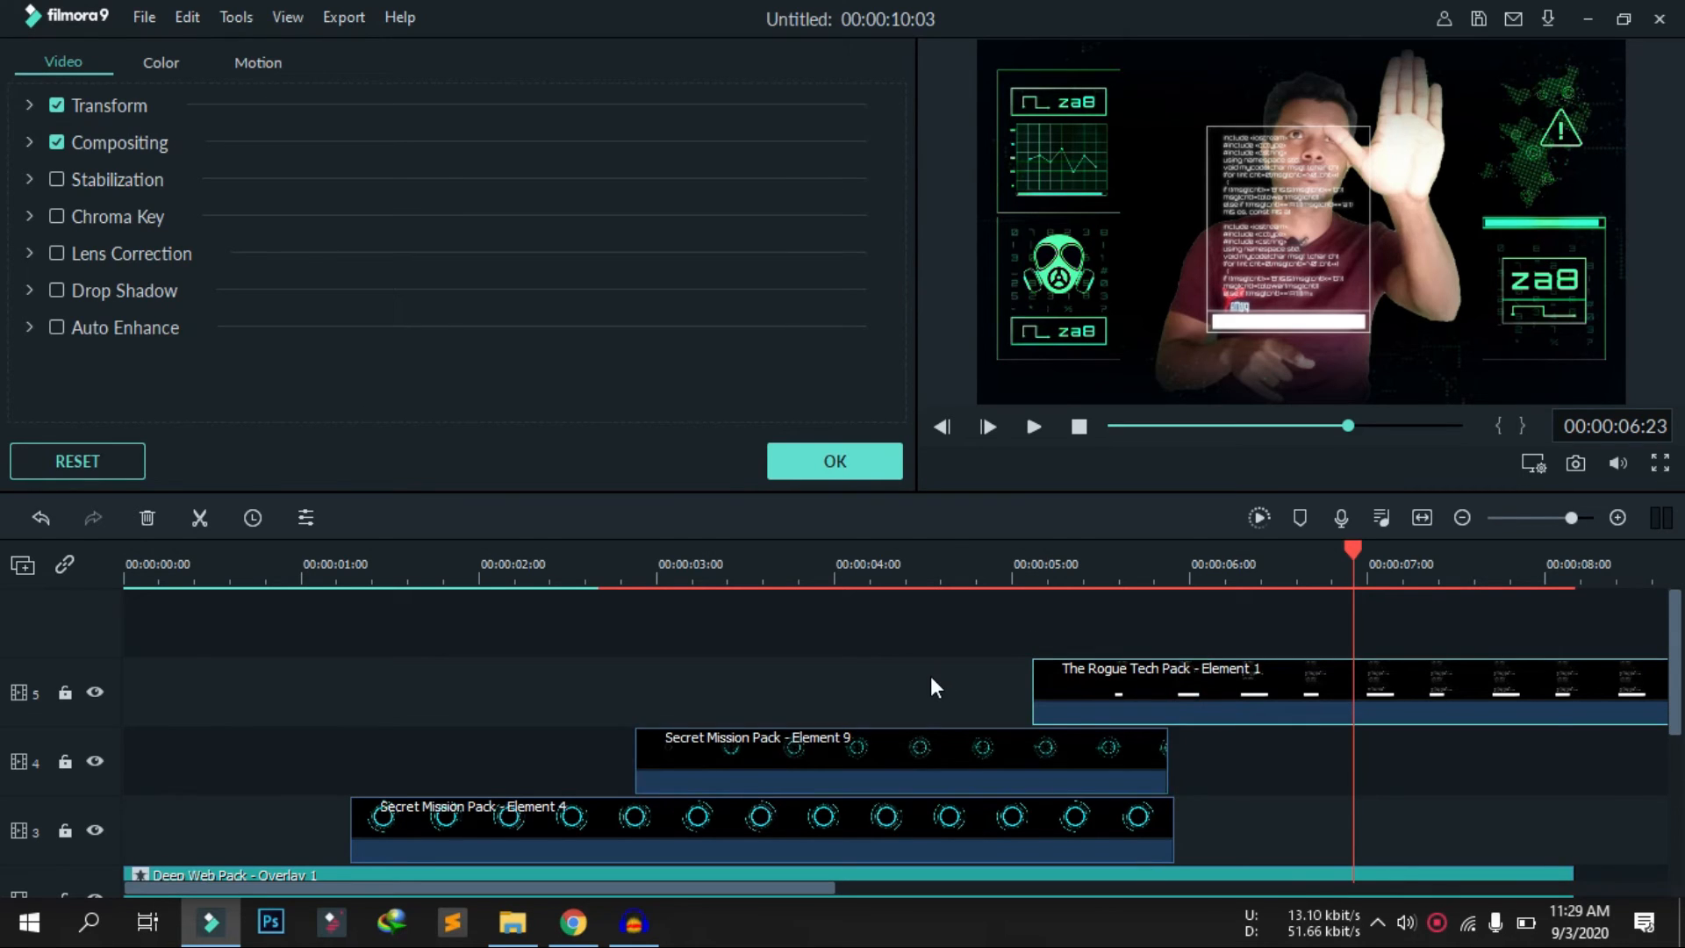
scroll(939, 684, down, 3)
click(964, 698)
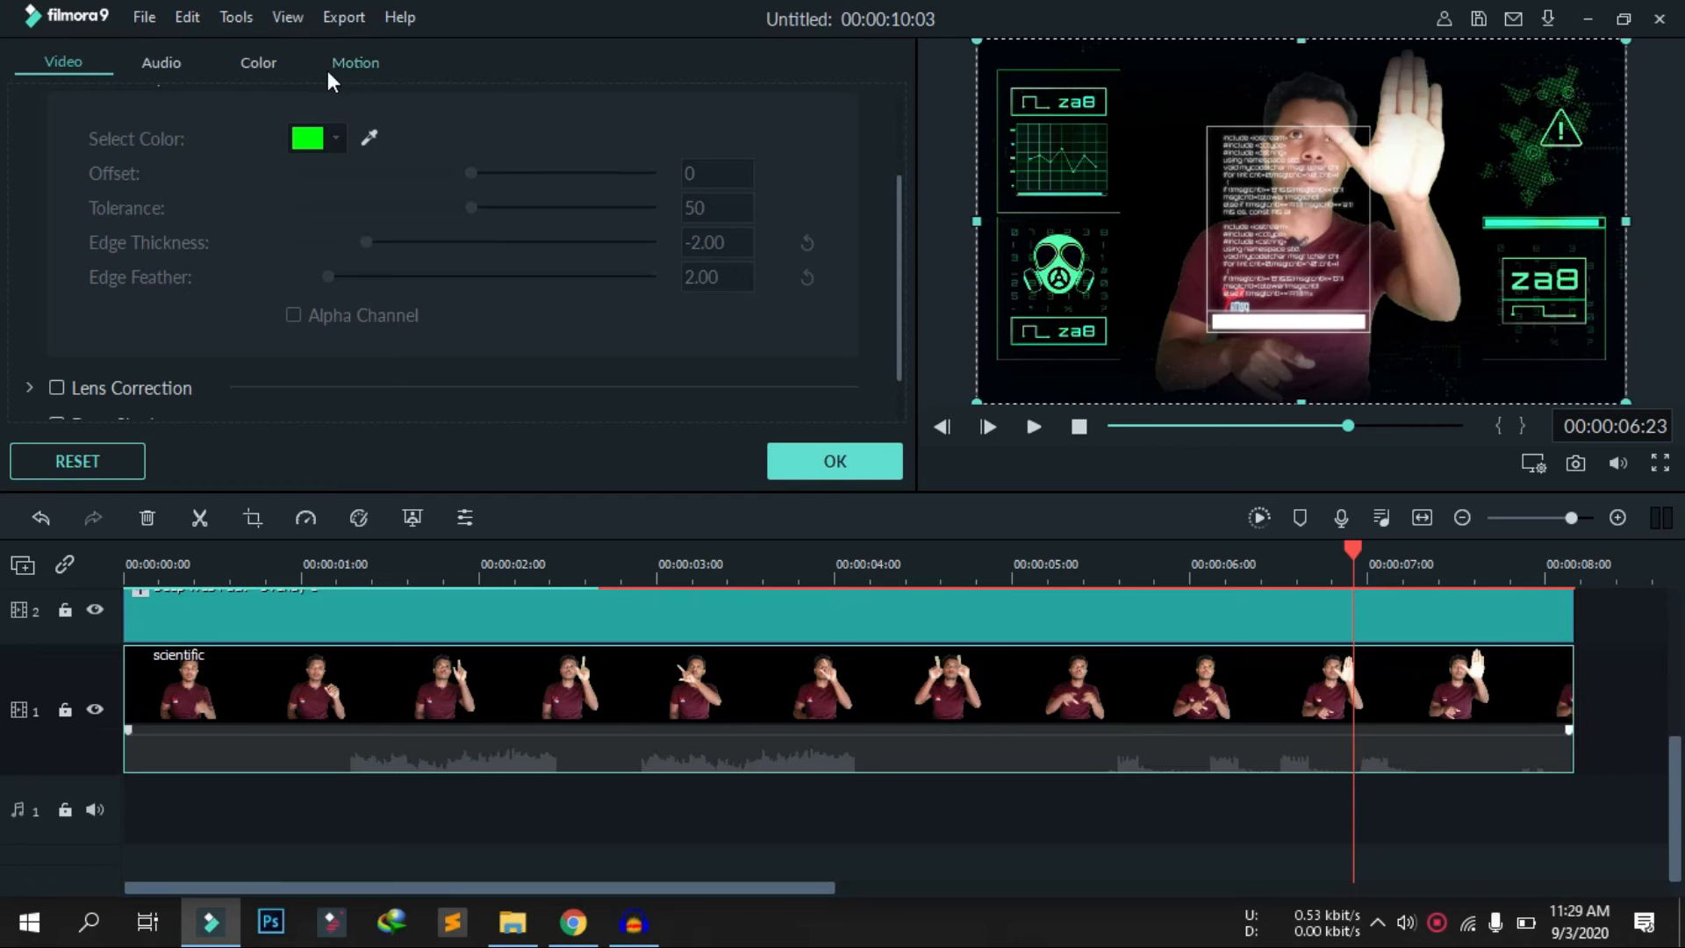
click(822, 458)
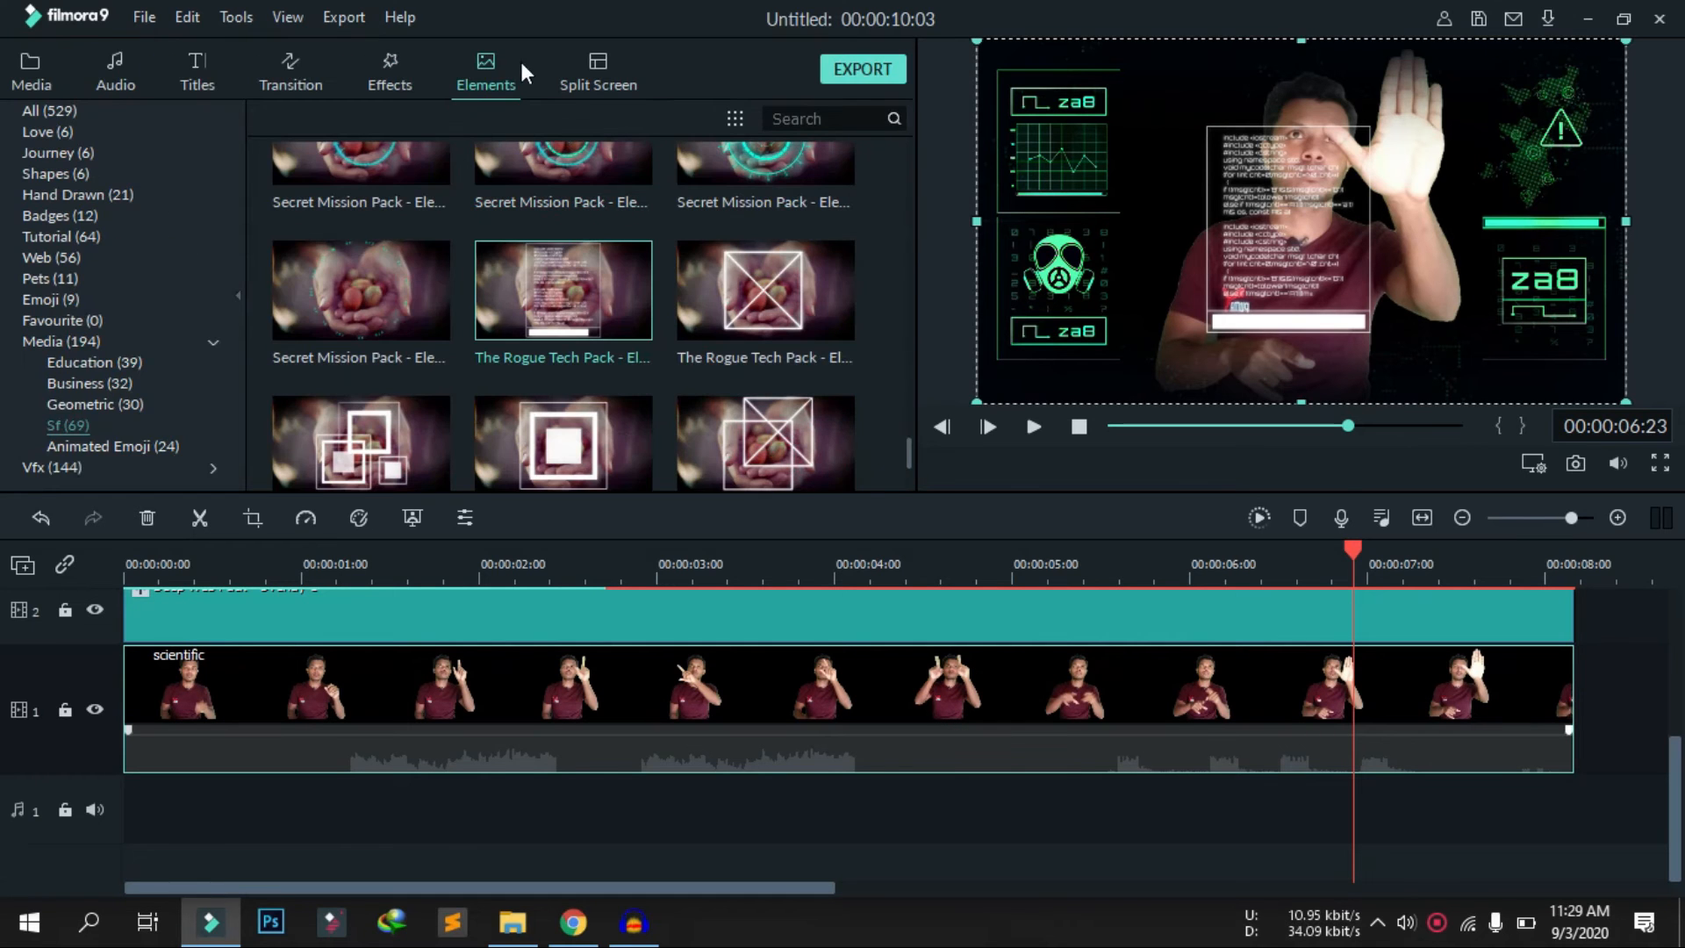
scroll(709, 376, up, 3)
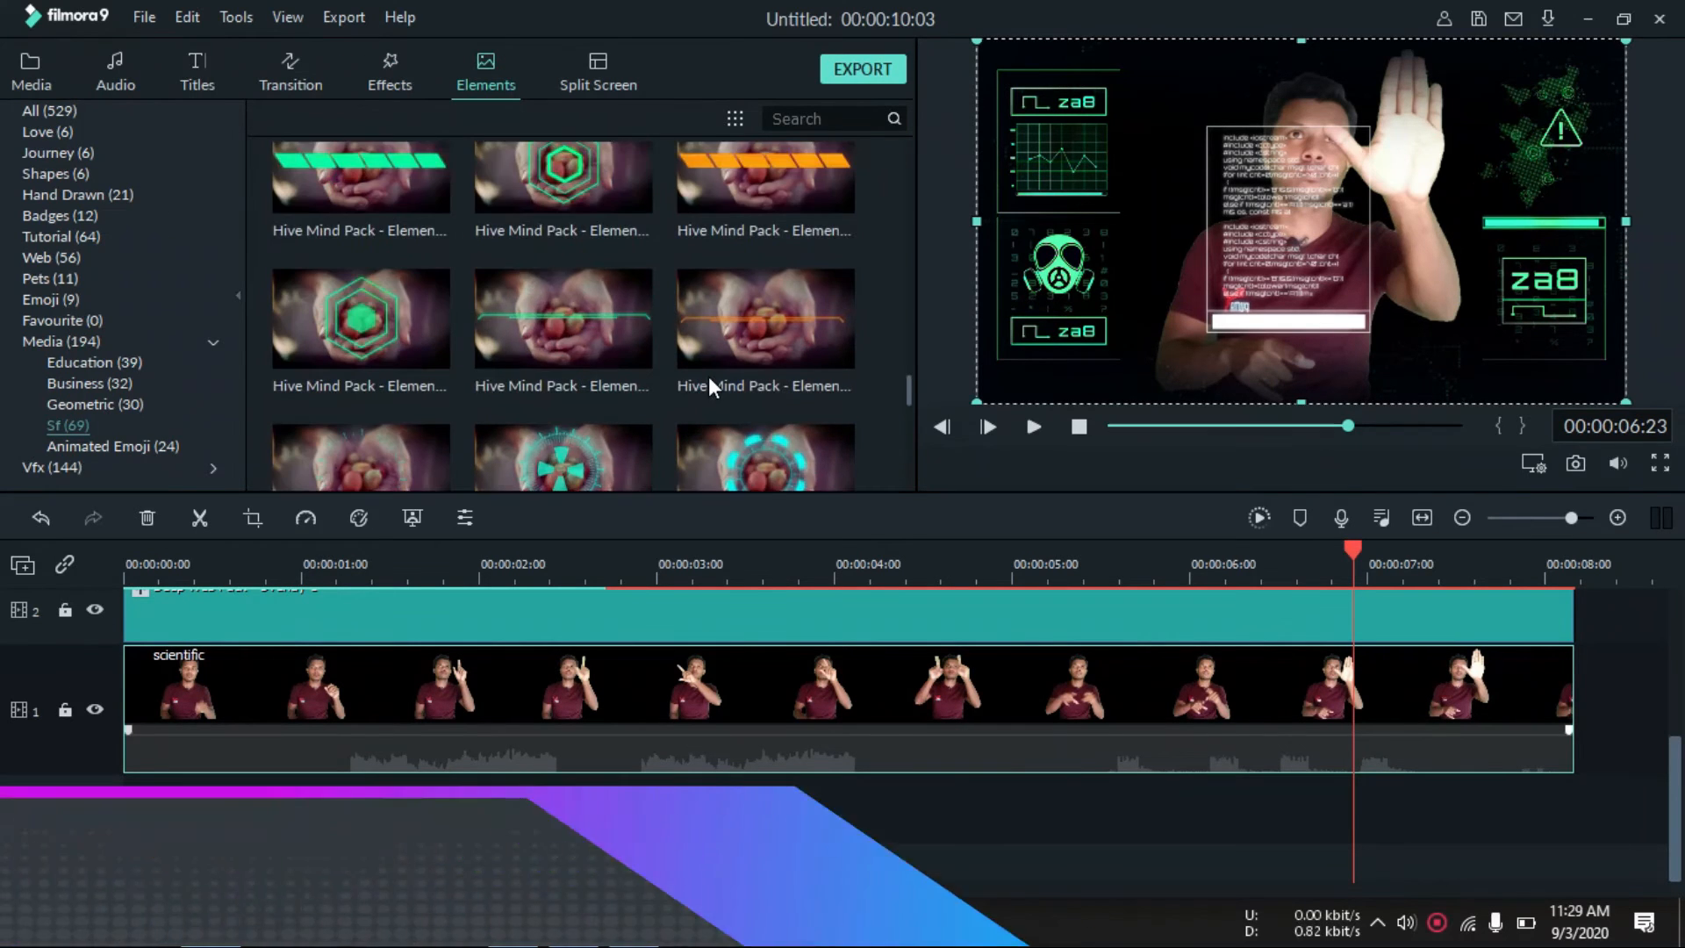
scroll(708, 377, up, 5)
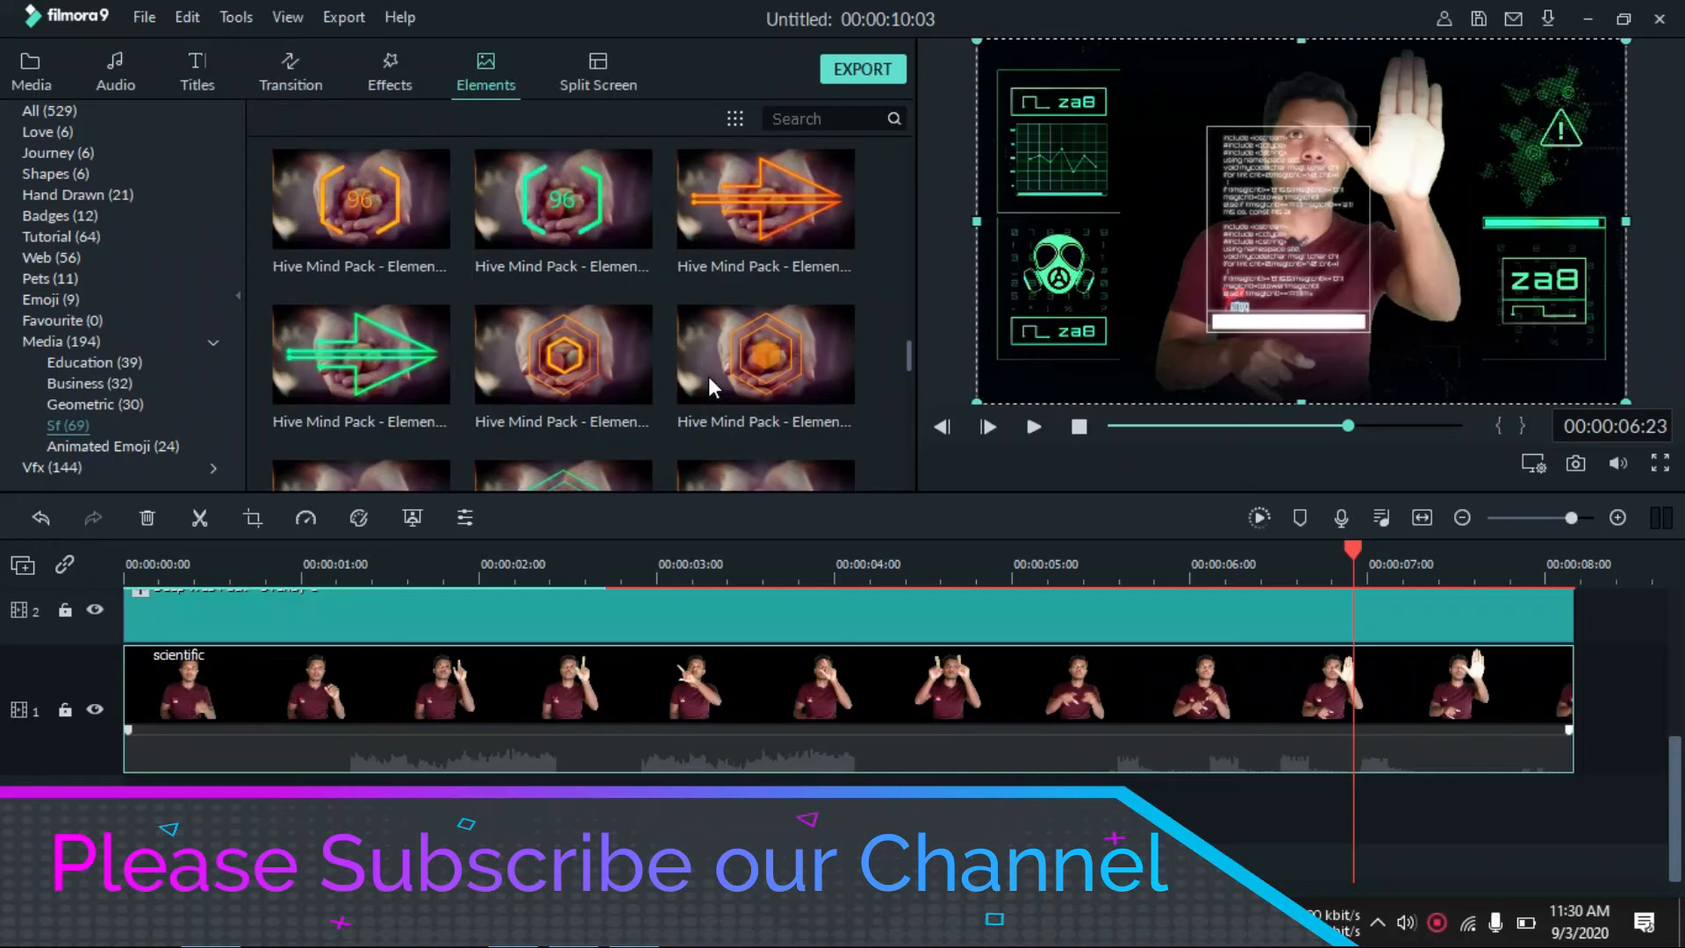
scroll(709, 375, up, 3)
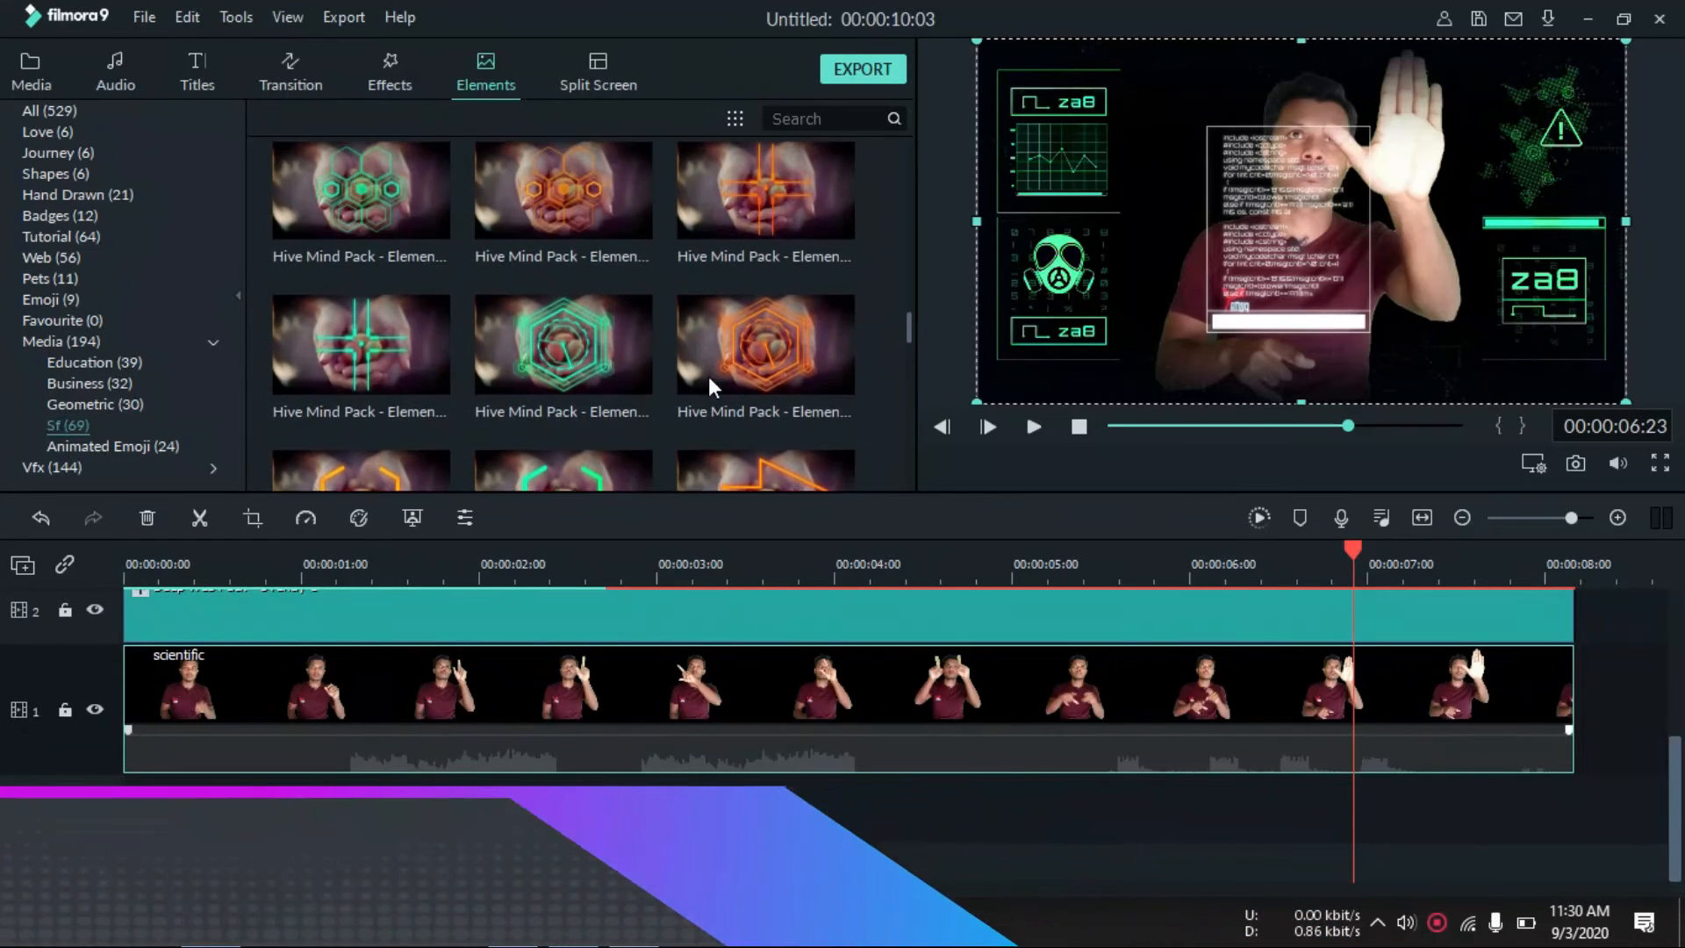
scroll(708, 376, up, 3)
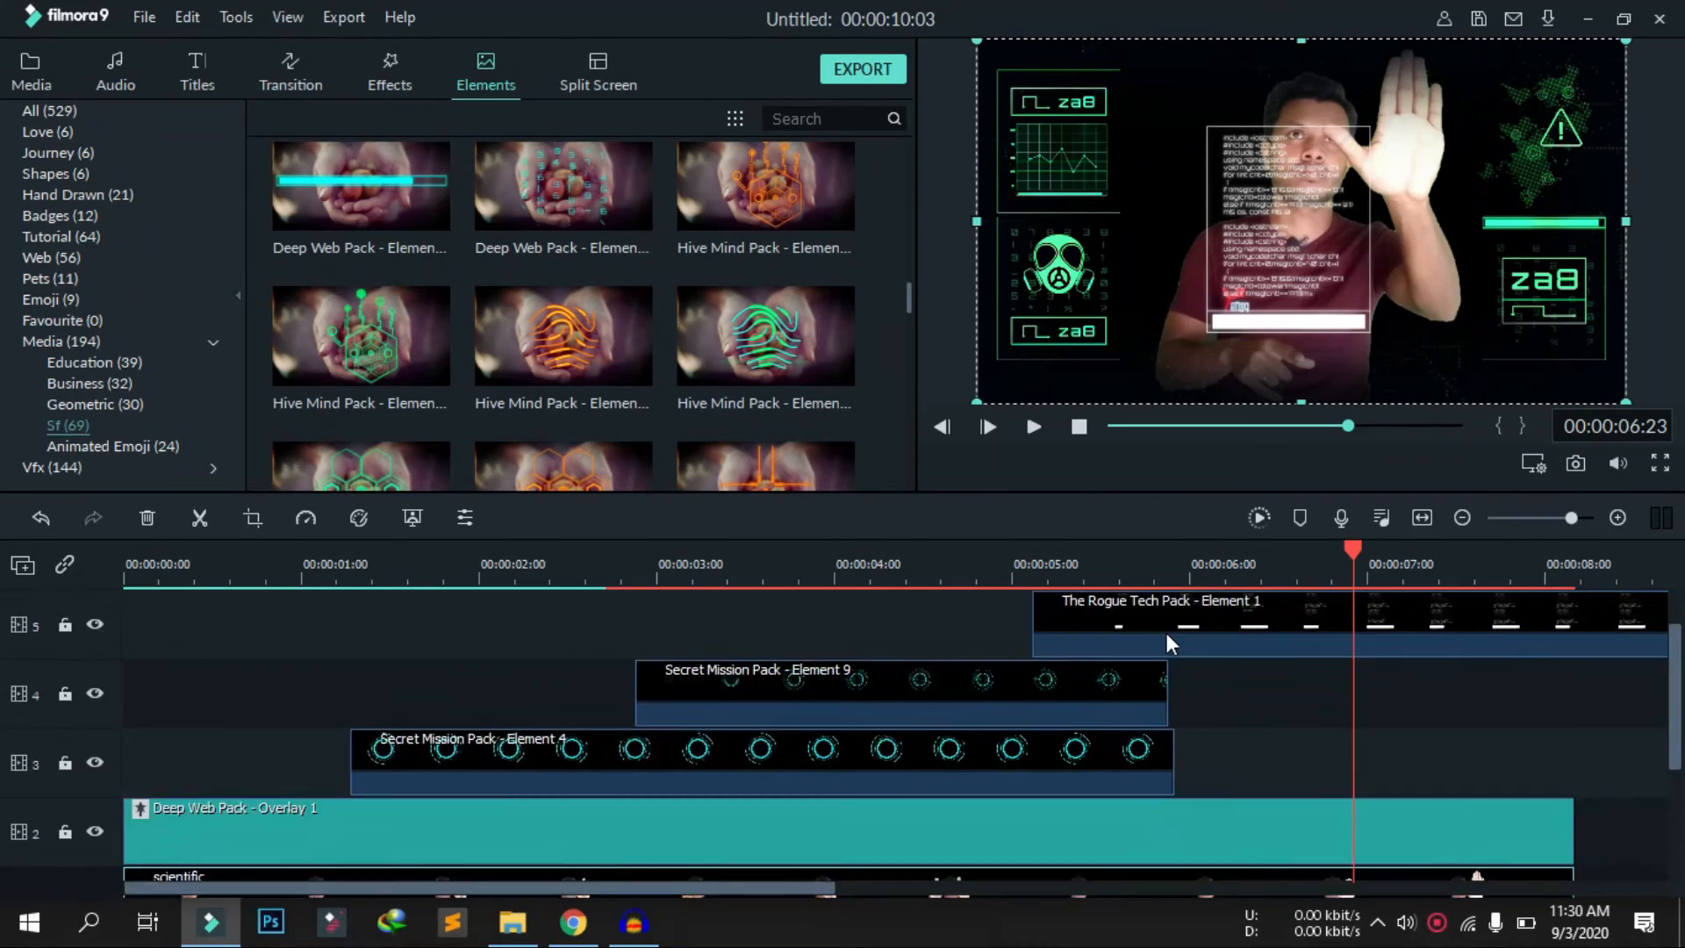
scroll(1166, 634, up, 5)
drag(805, 214, 1358, 649)
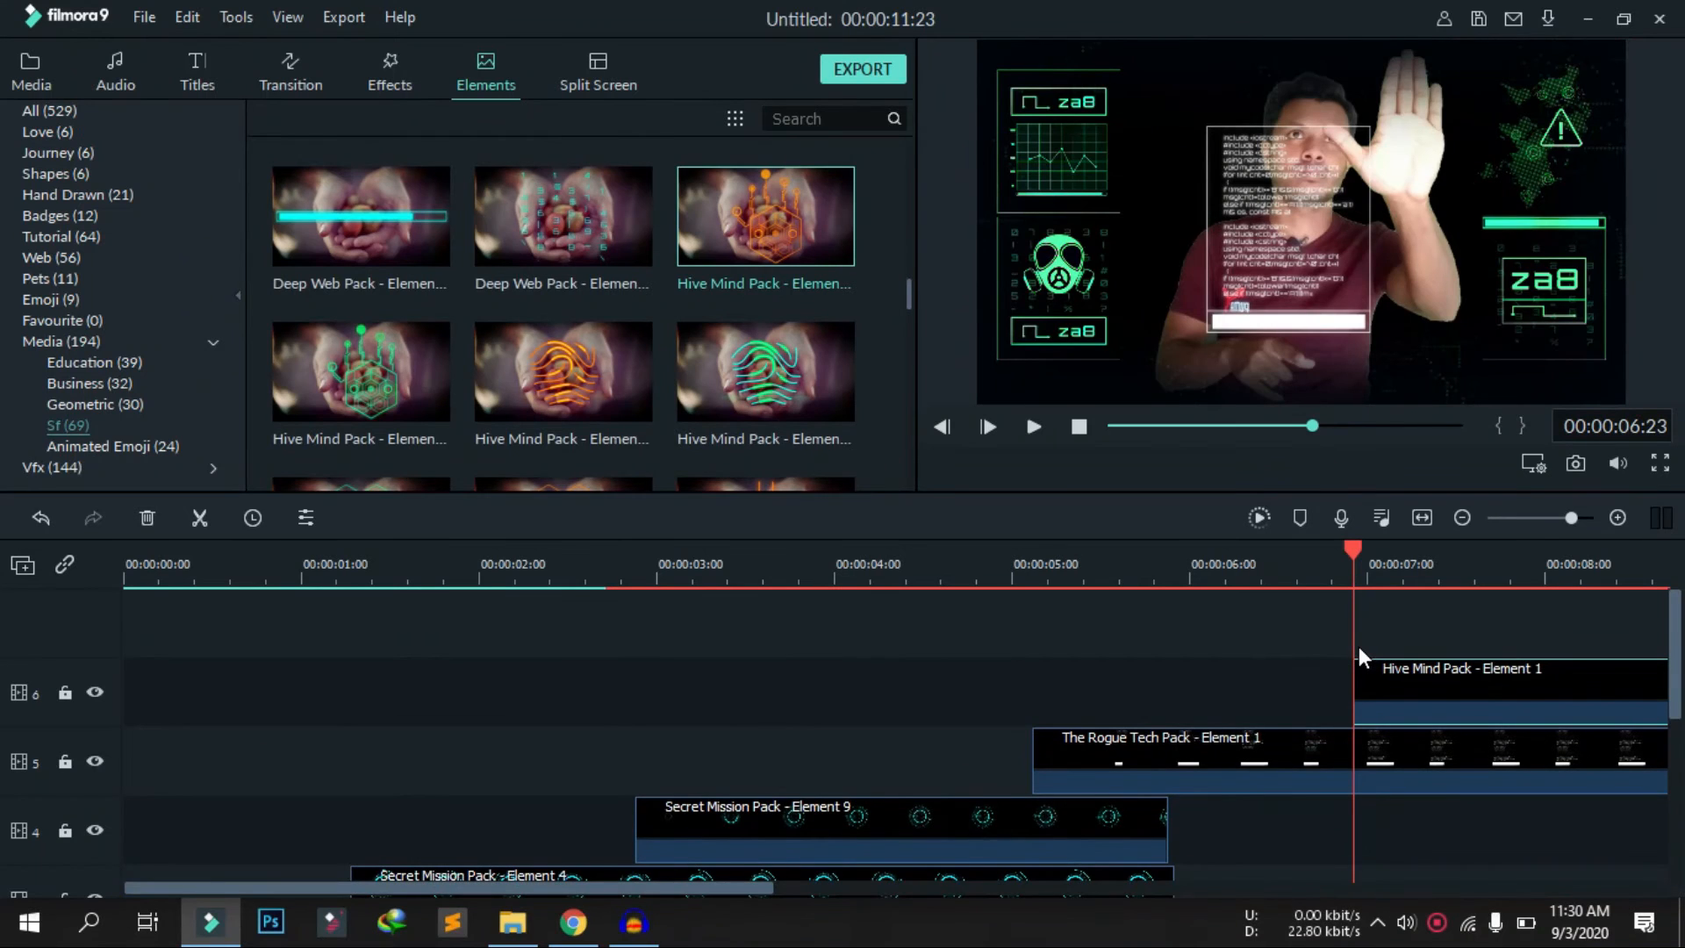
At 00:00:07:15, shrink the orange Hive Mind Pack - Element 1 graphic and fit it over the raised palm
double_click(1387, 690)
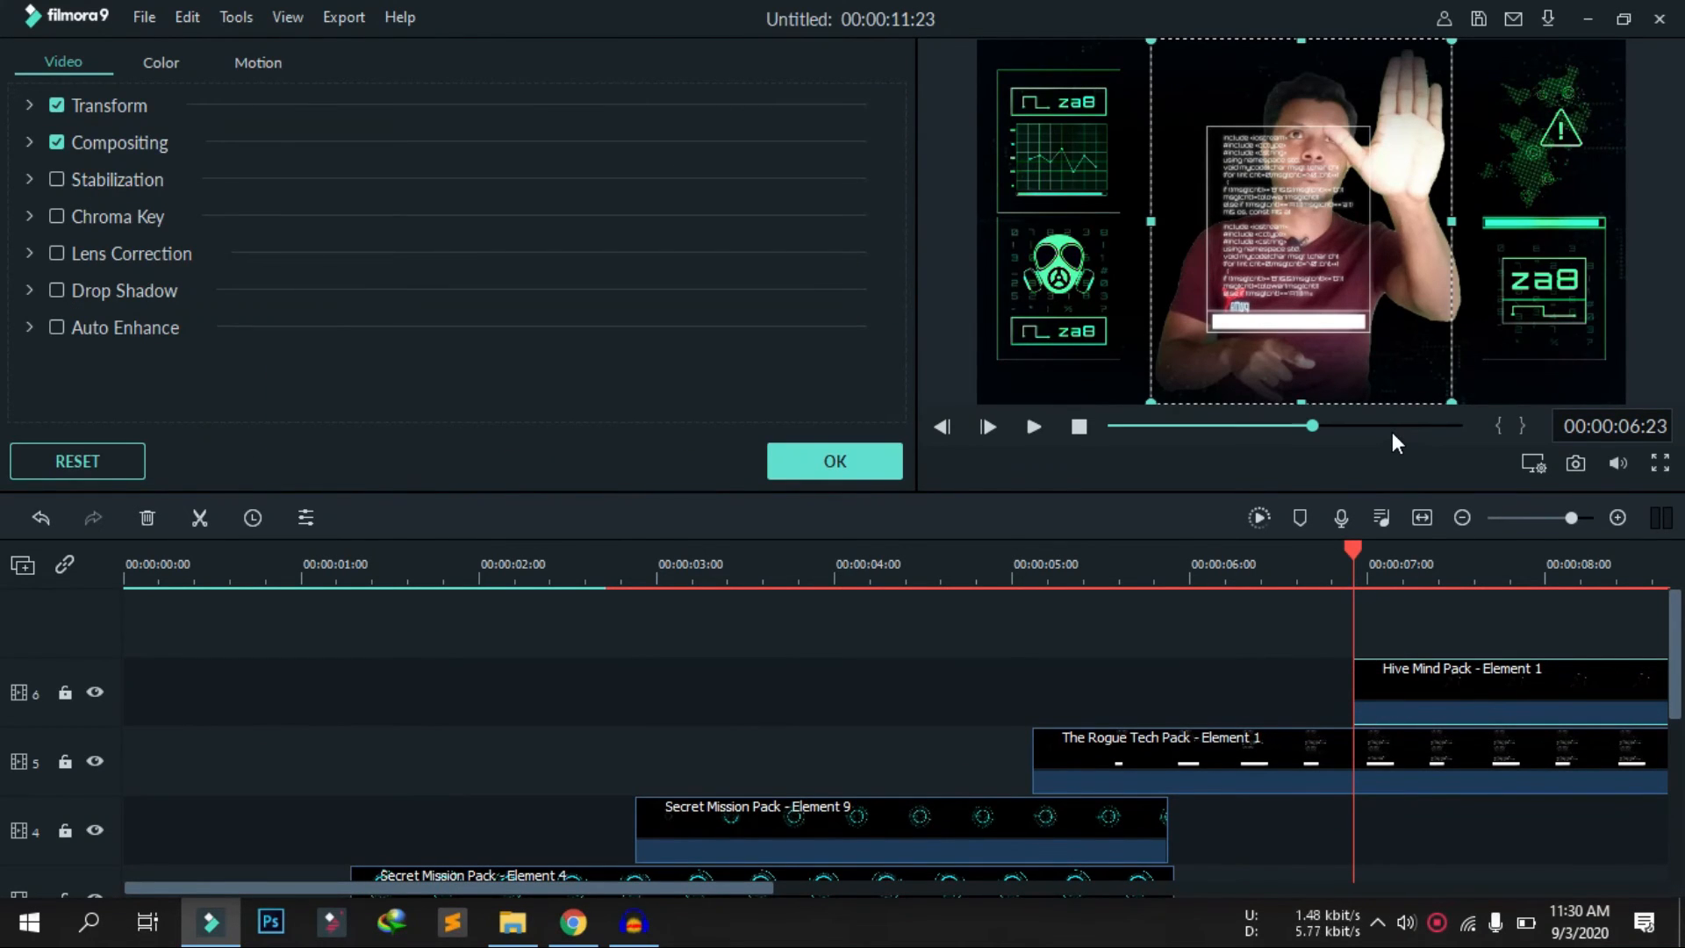
drag(1351, 561, 1477, 576)
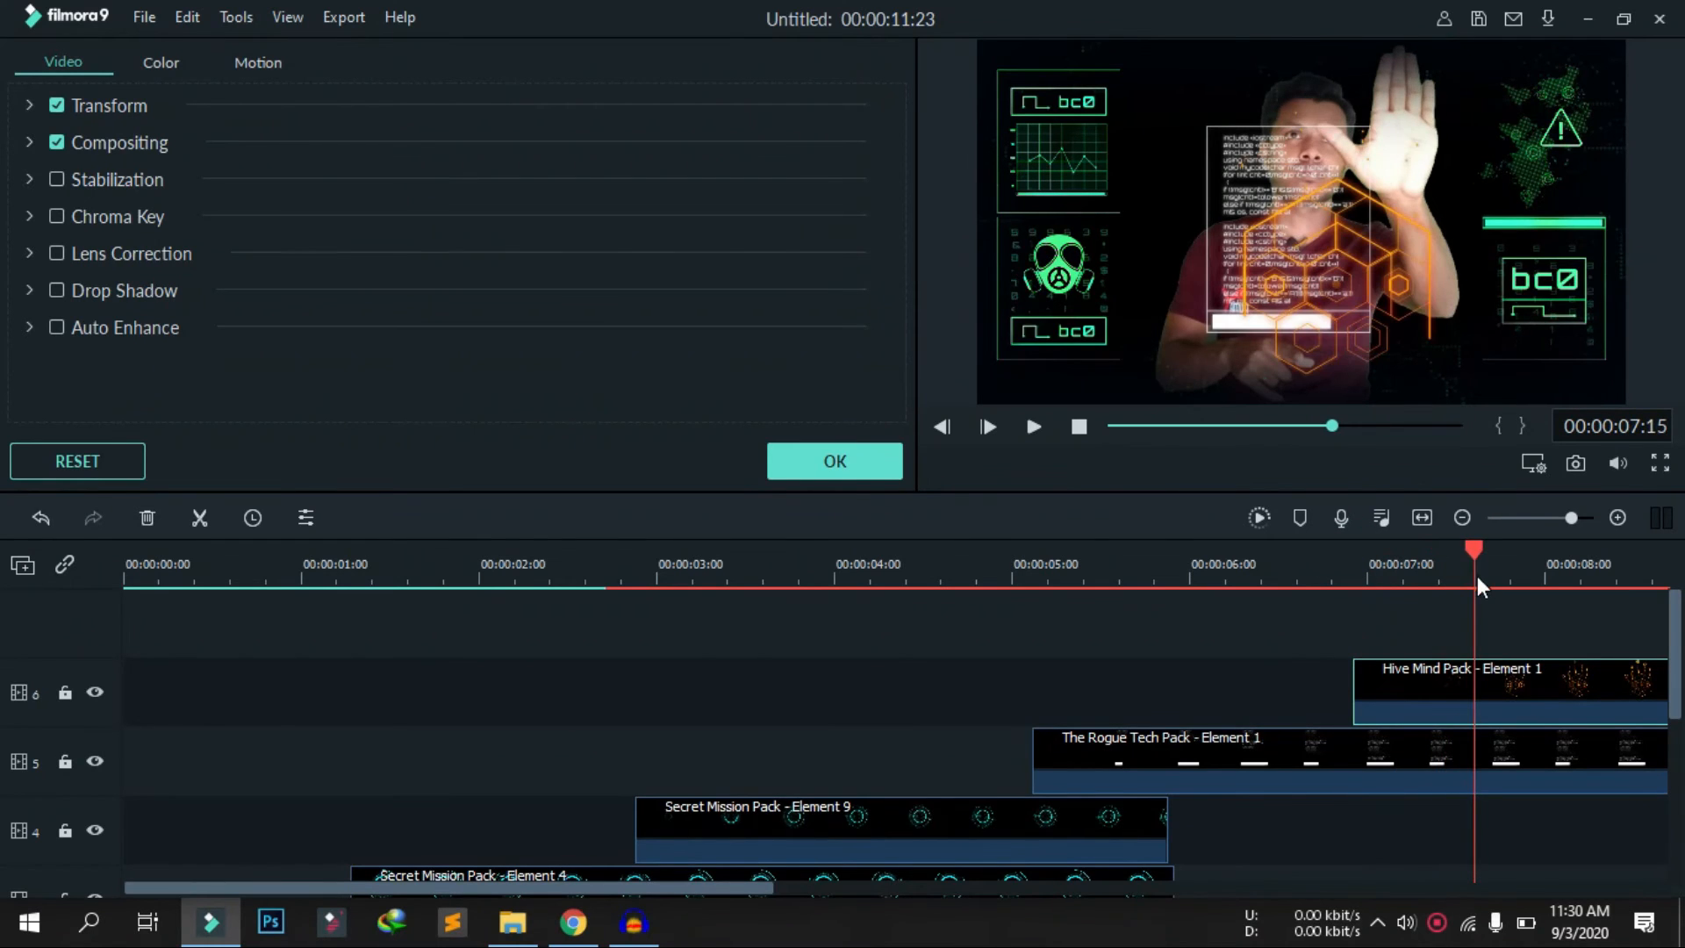
click(1338, 383)
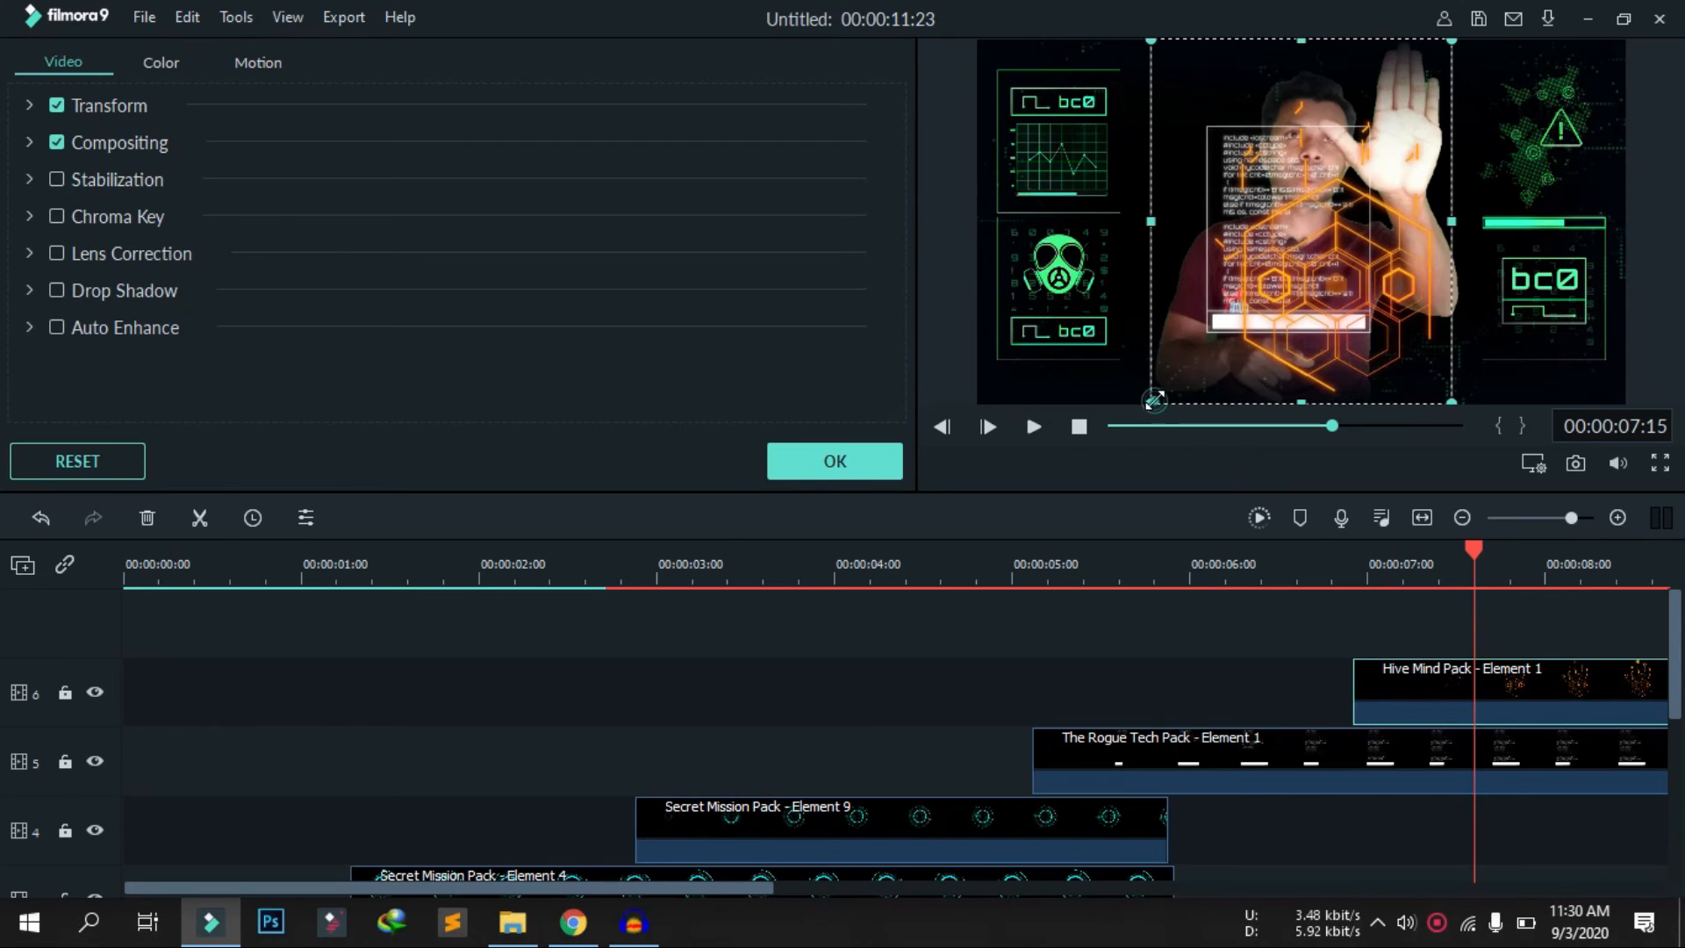
drag(1156, 405, 1336, 198)
drag(1449, 52, 1449, 54)
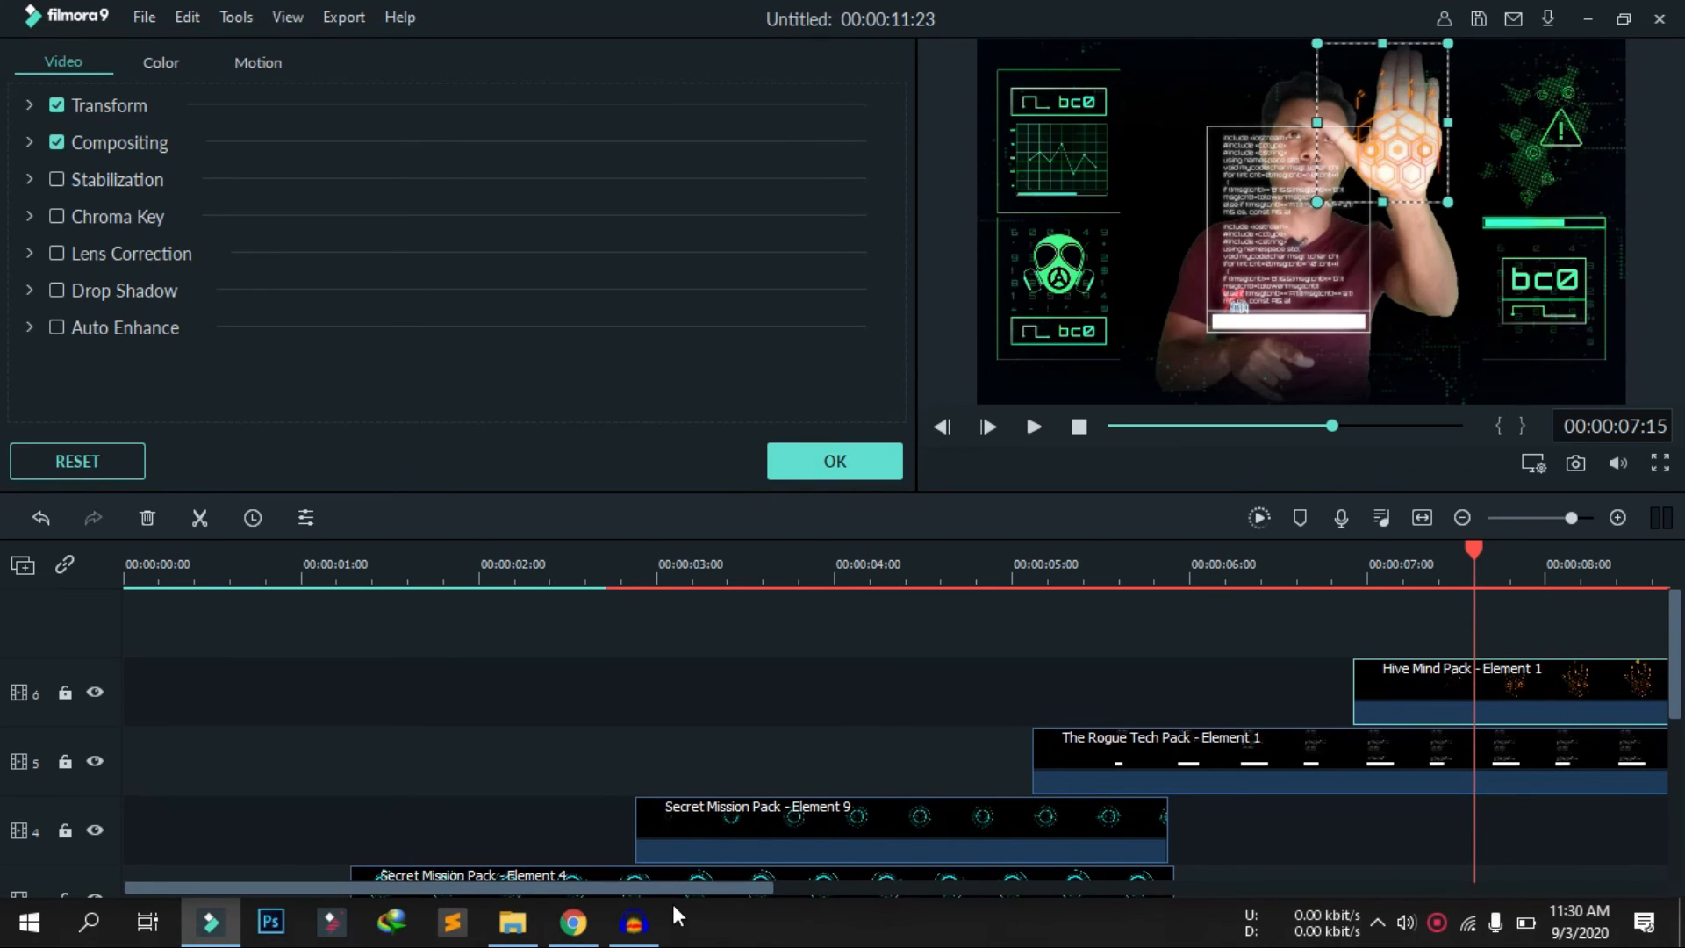
drag(691, 887, 944, 895)
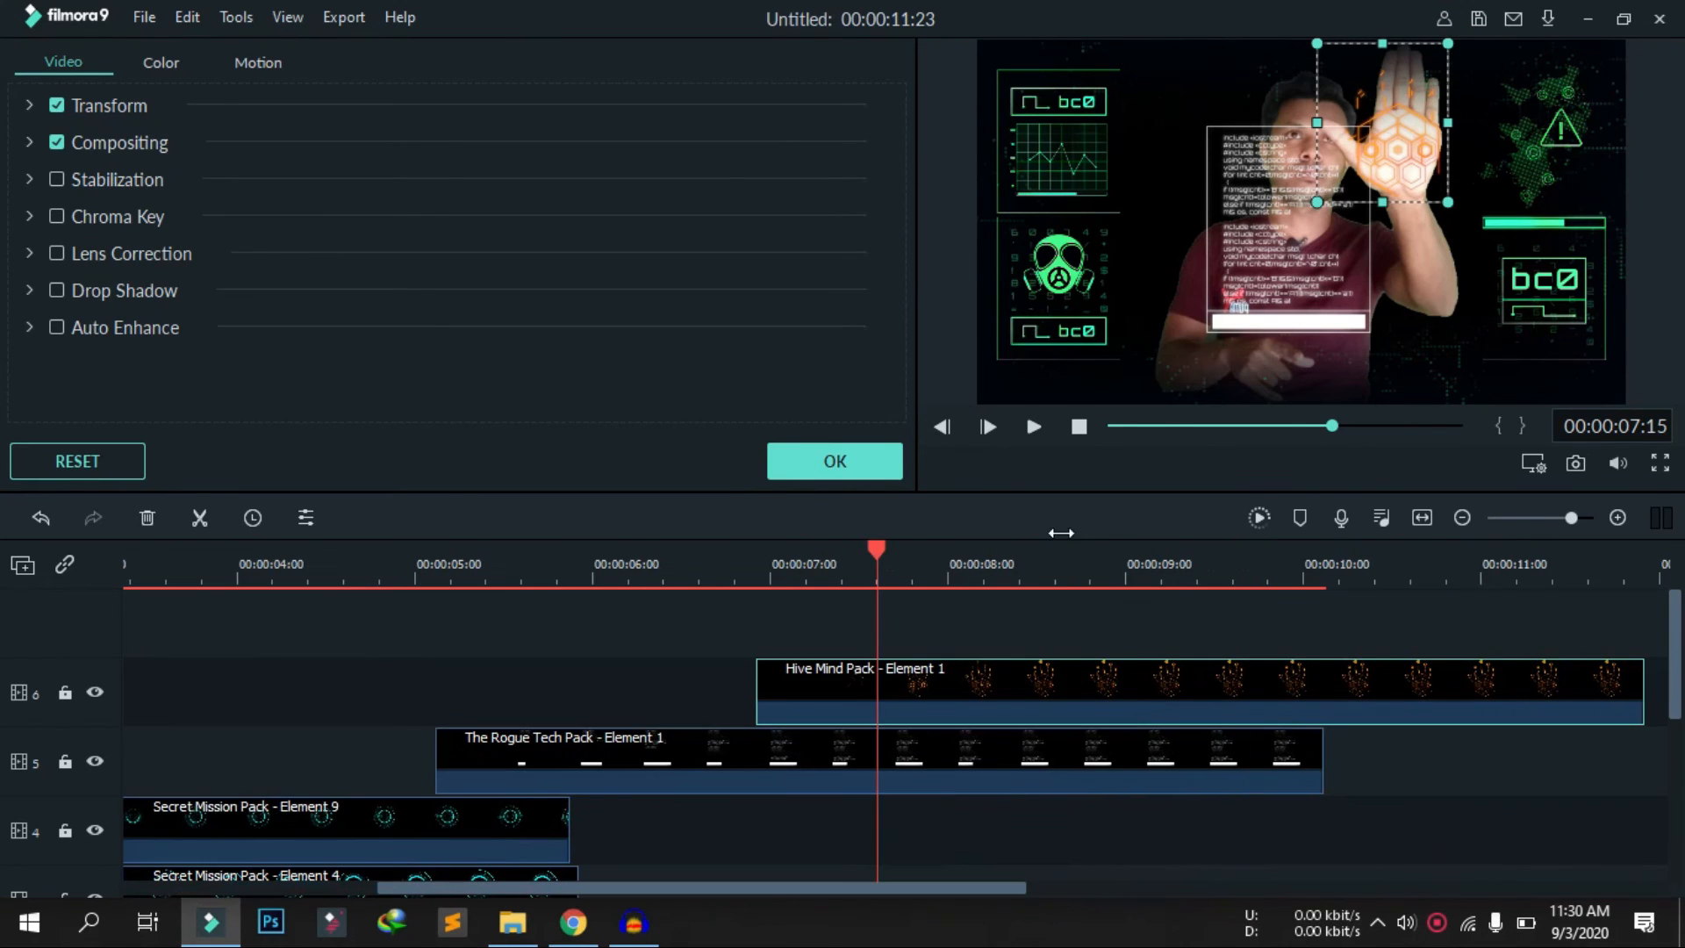
click(862, 462)
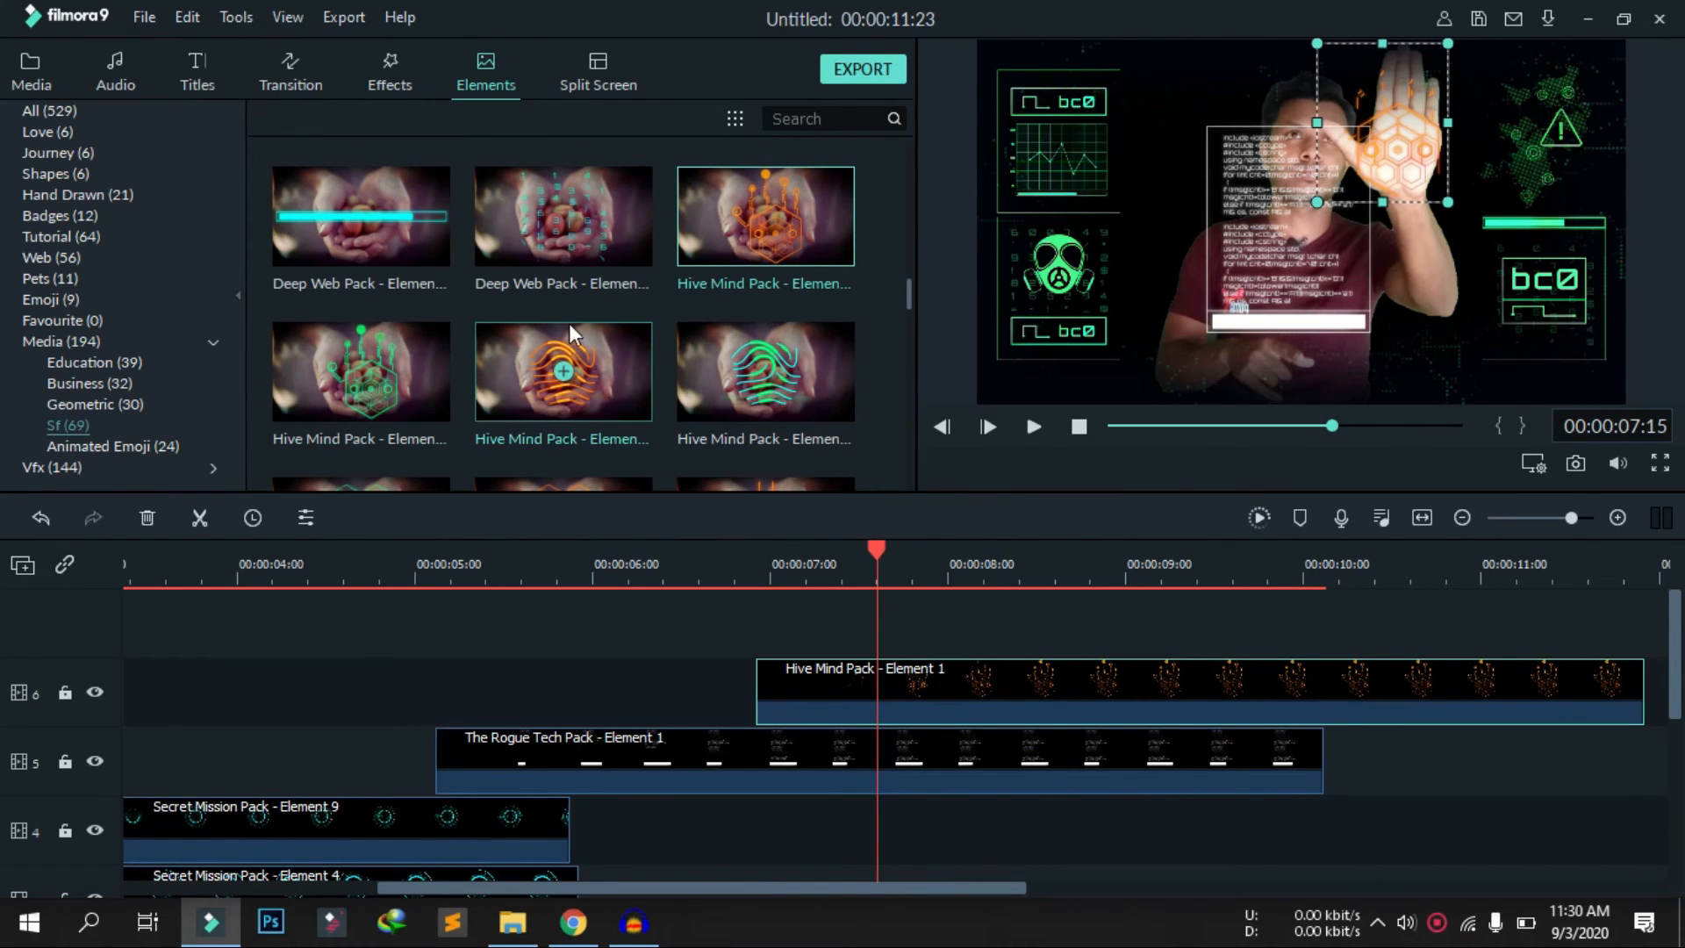
Add Hive Mind Pack - Element 11 on a new track above Hive Mind Pack - Element 1, starting at the same time
scroll(583, 324, up, 3)
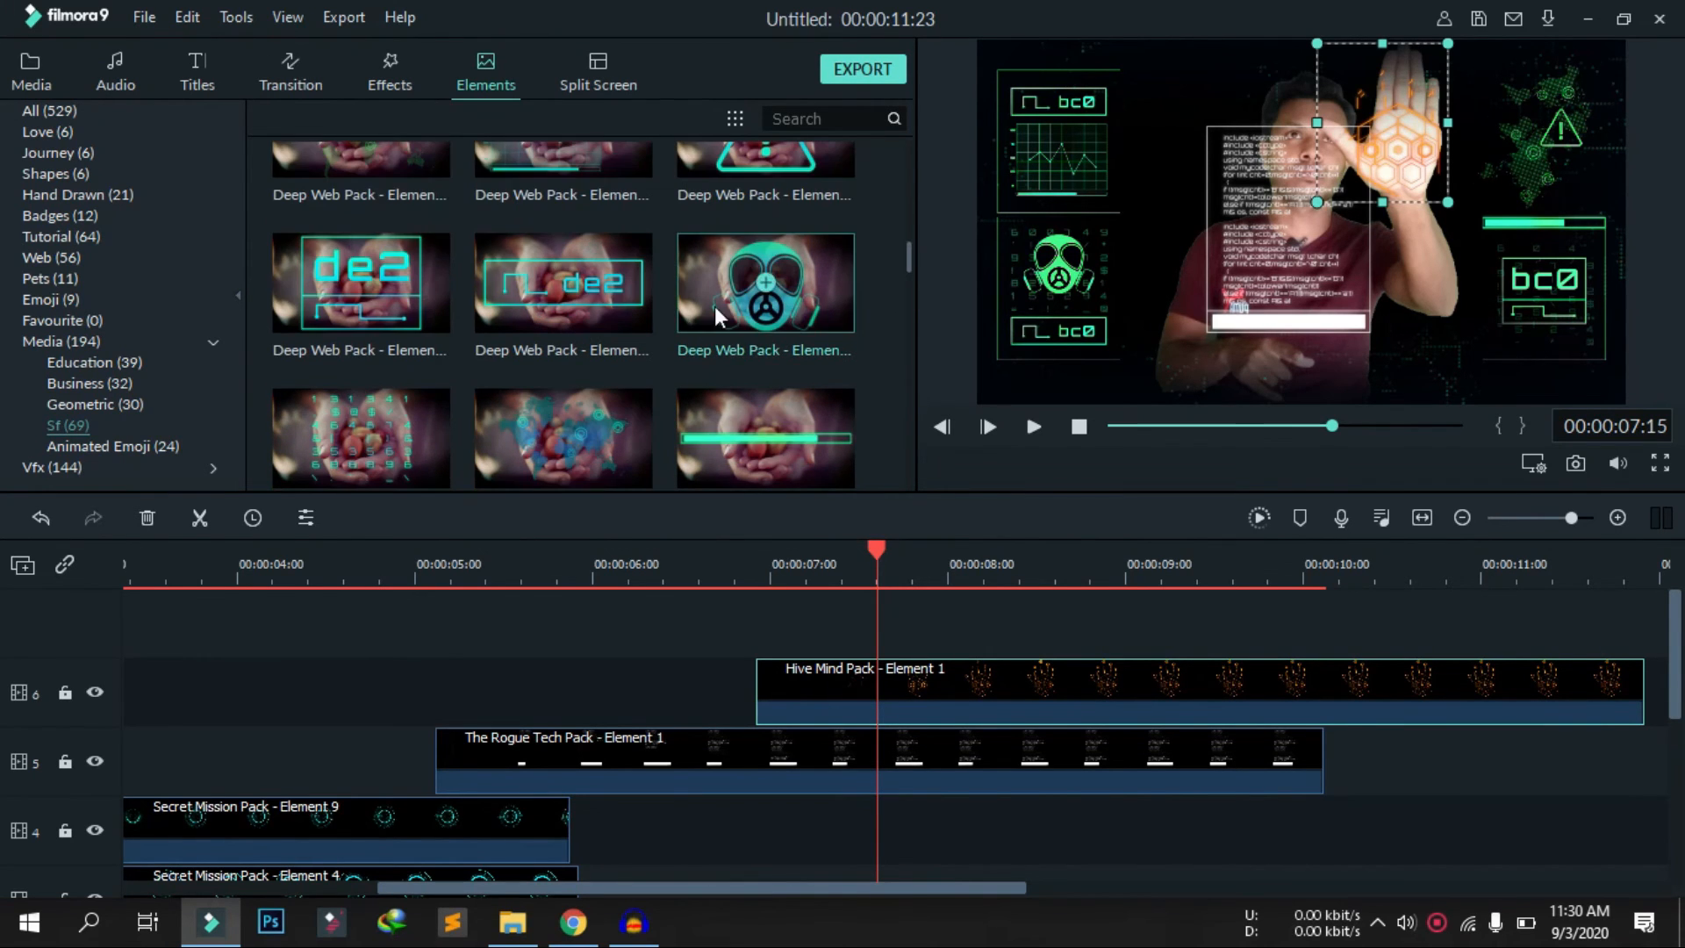
drag(908, 262, 911, 342)
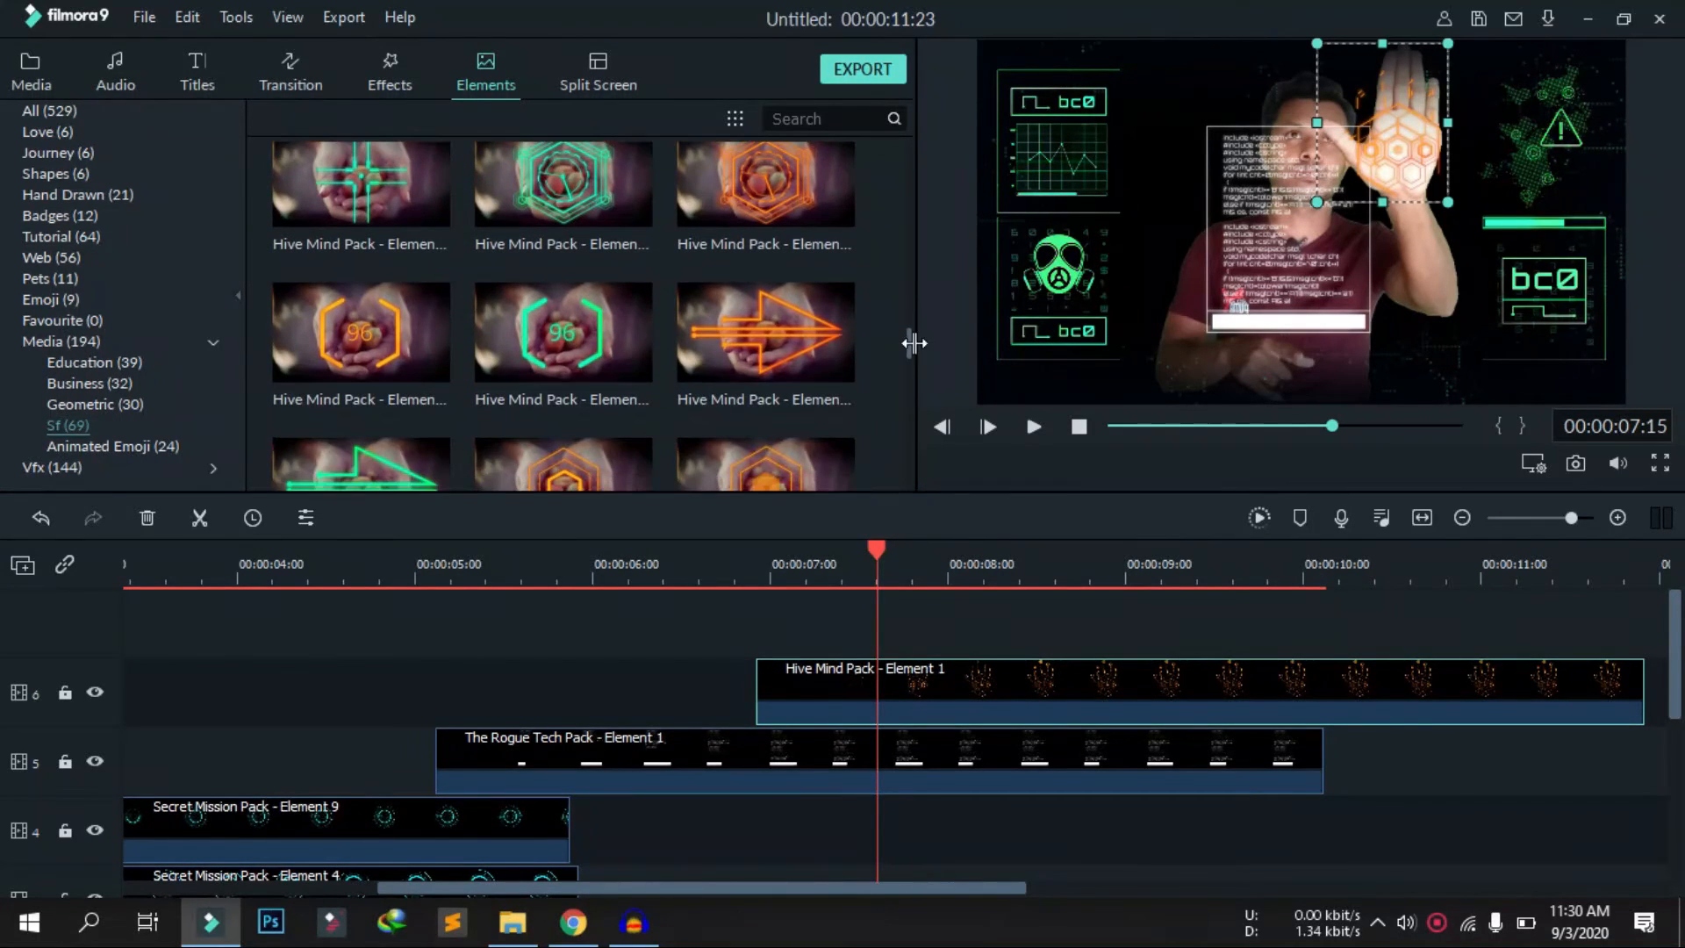
drag(413, 339, 1208, 635)
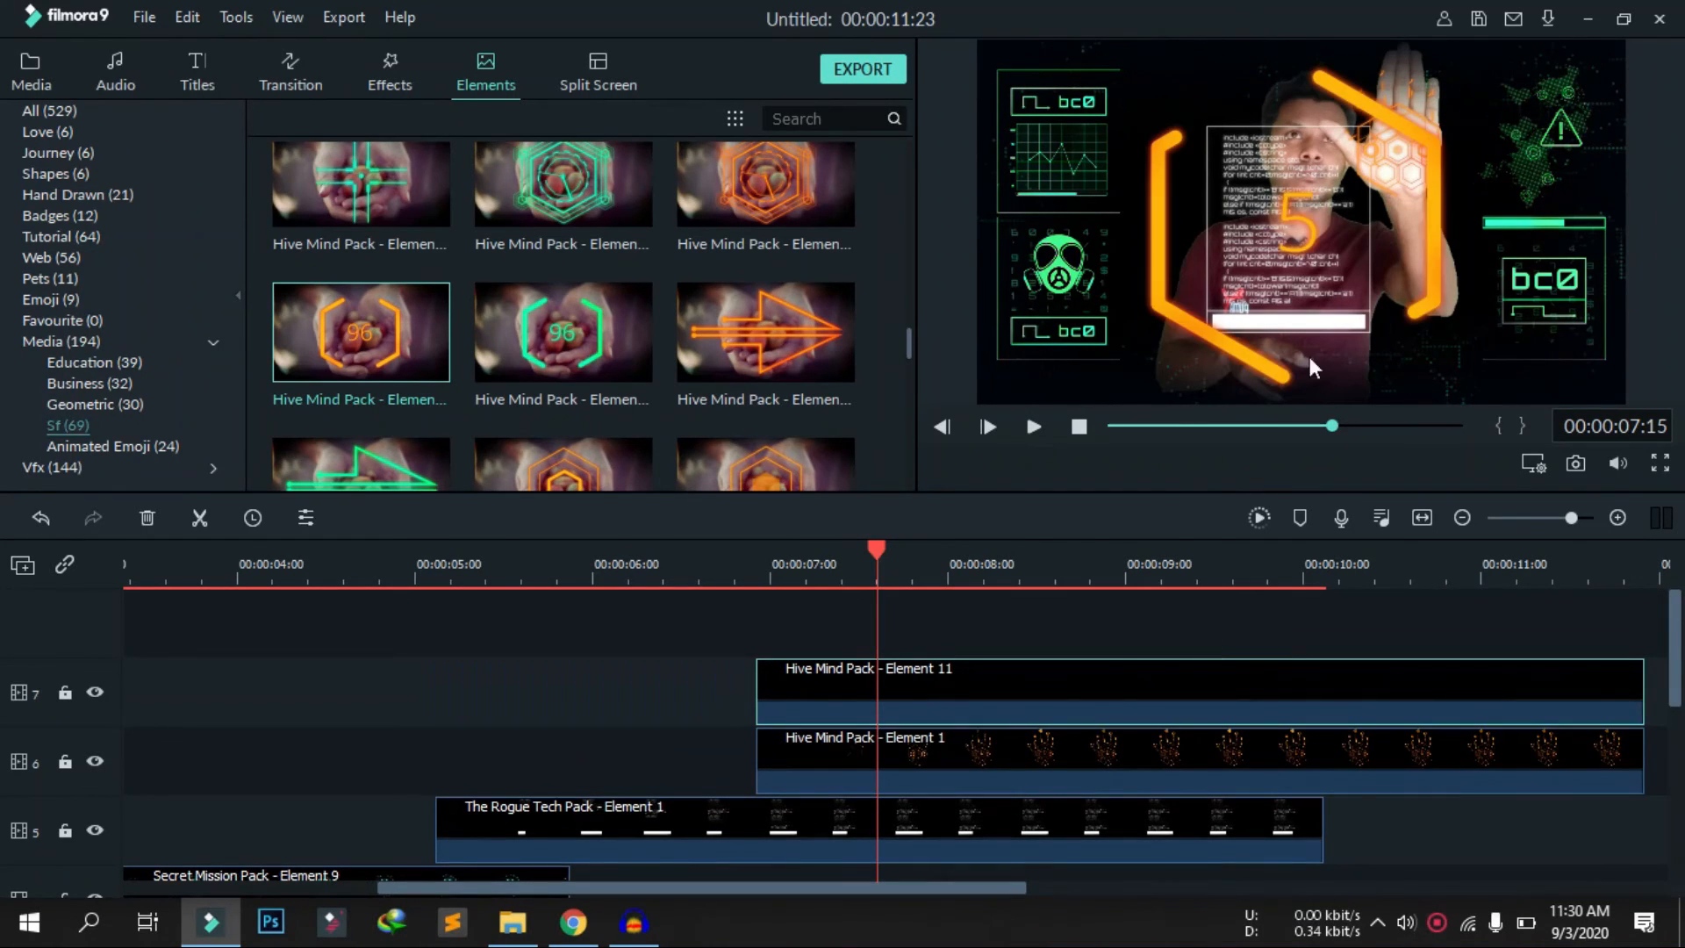
Shrink the Hive Mind Pack - Element 11 hexagon counter in the preview and position it over the raised palm
click(1204, 323)
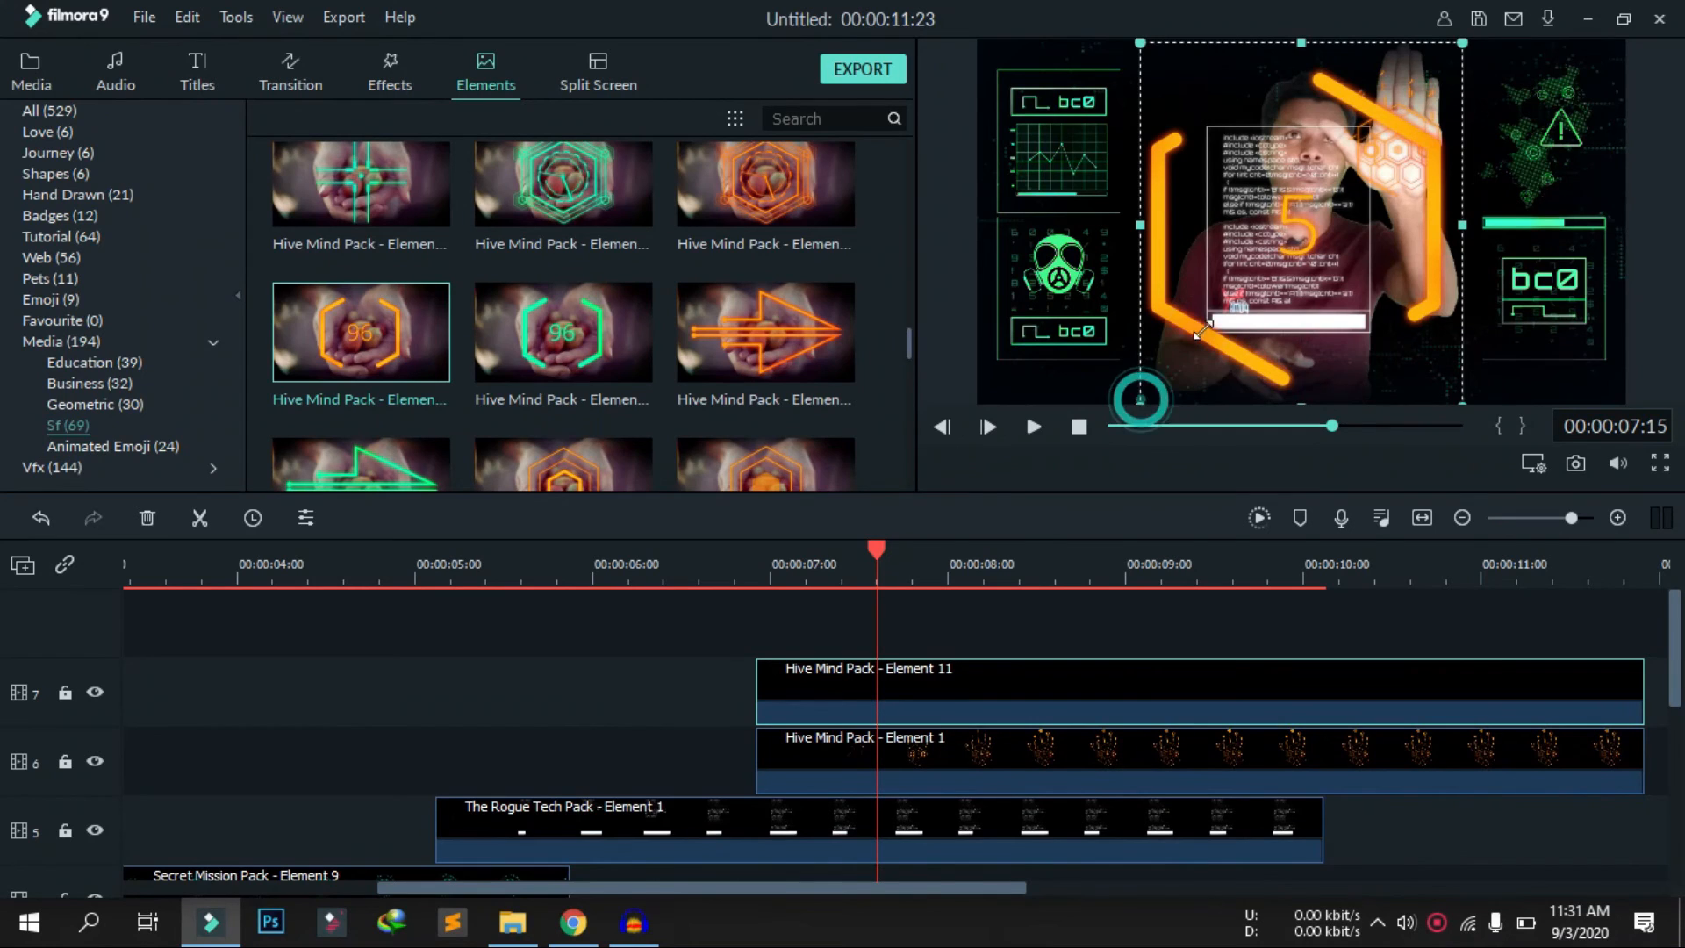
drag(1293, 251, 1440, 216)
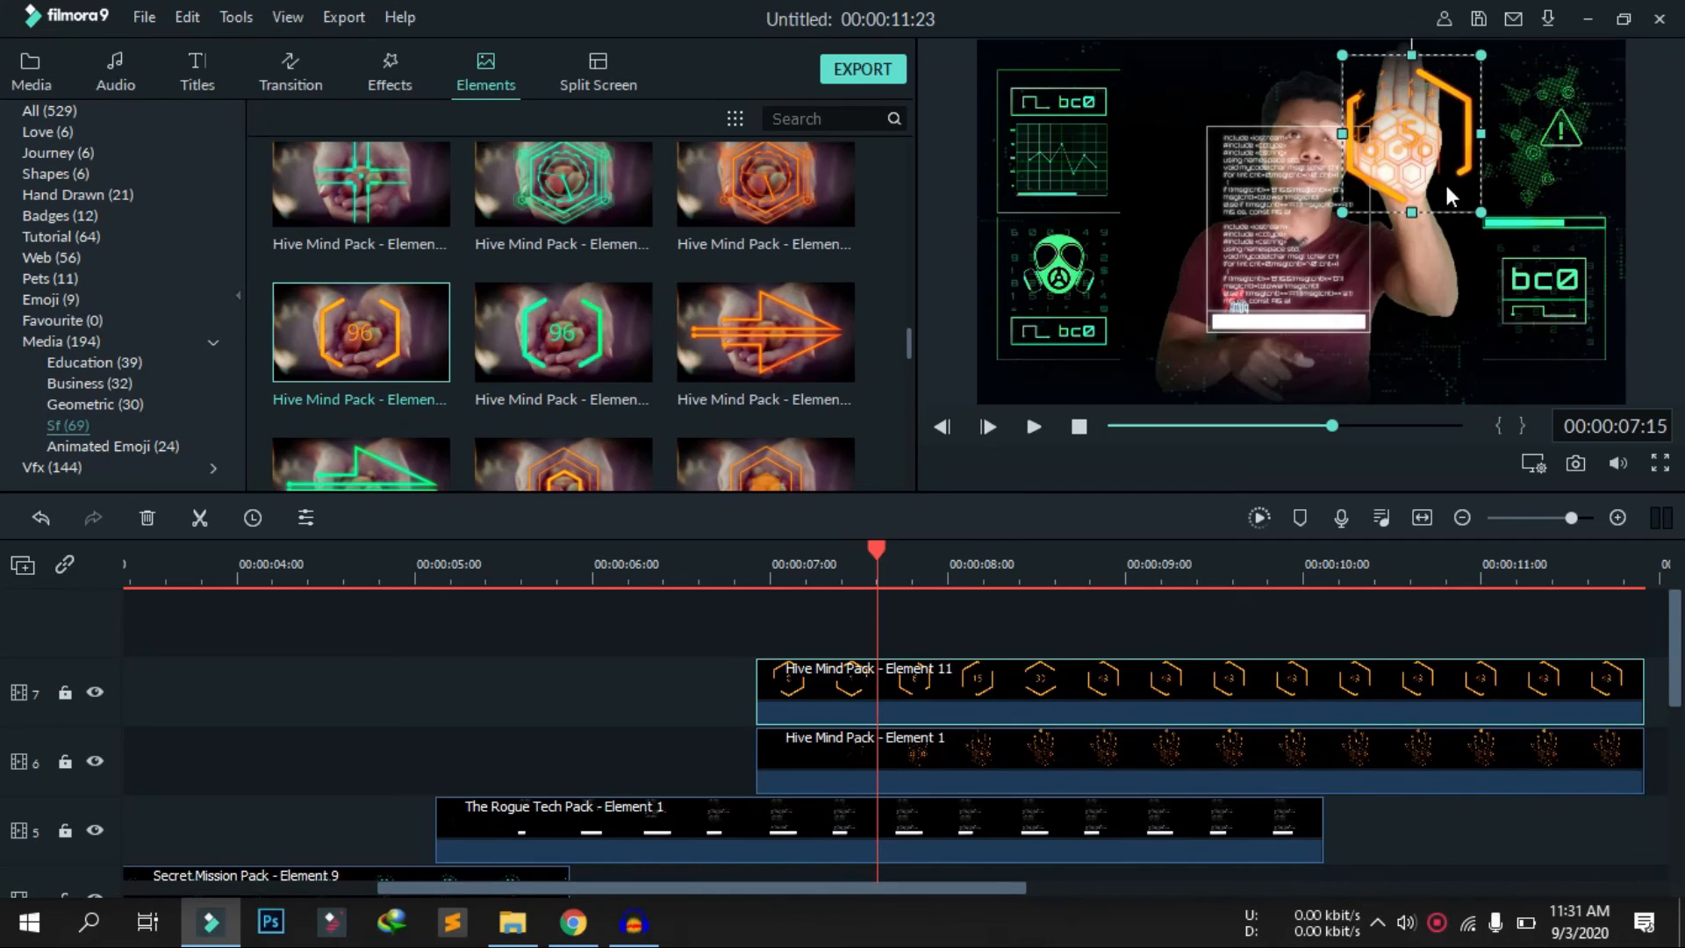
drag(1478, 60, 1456, 77)
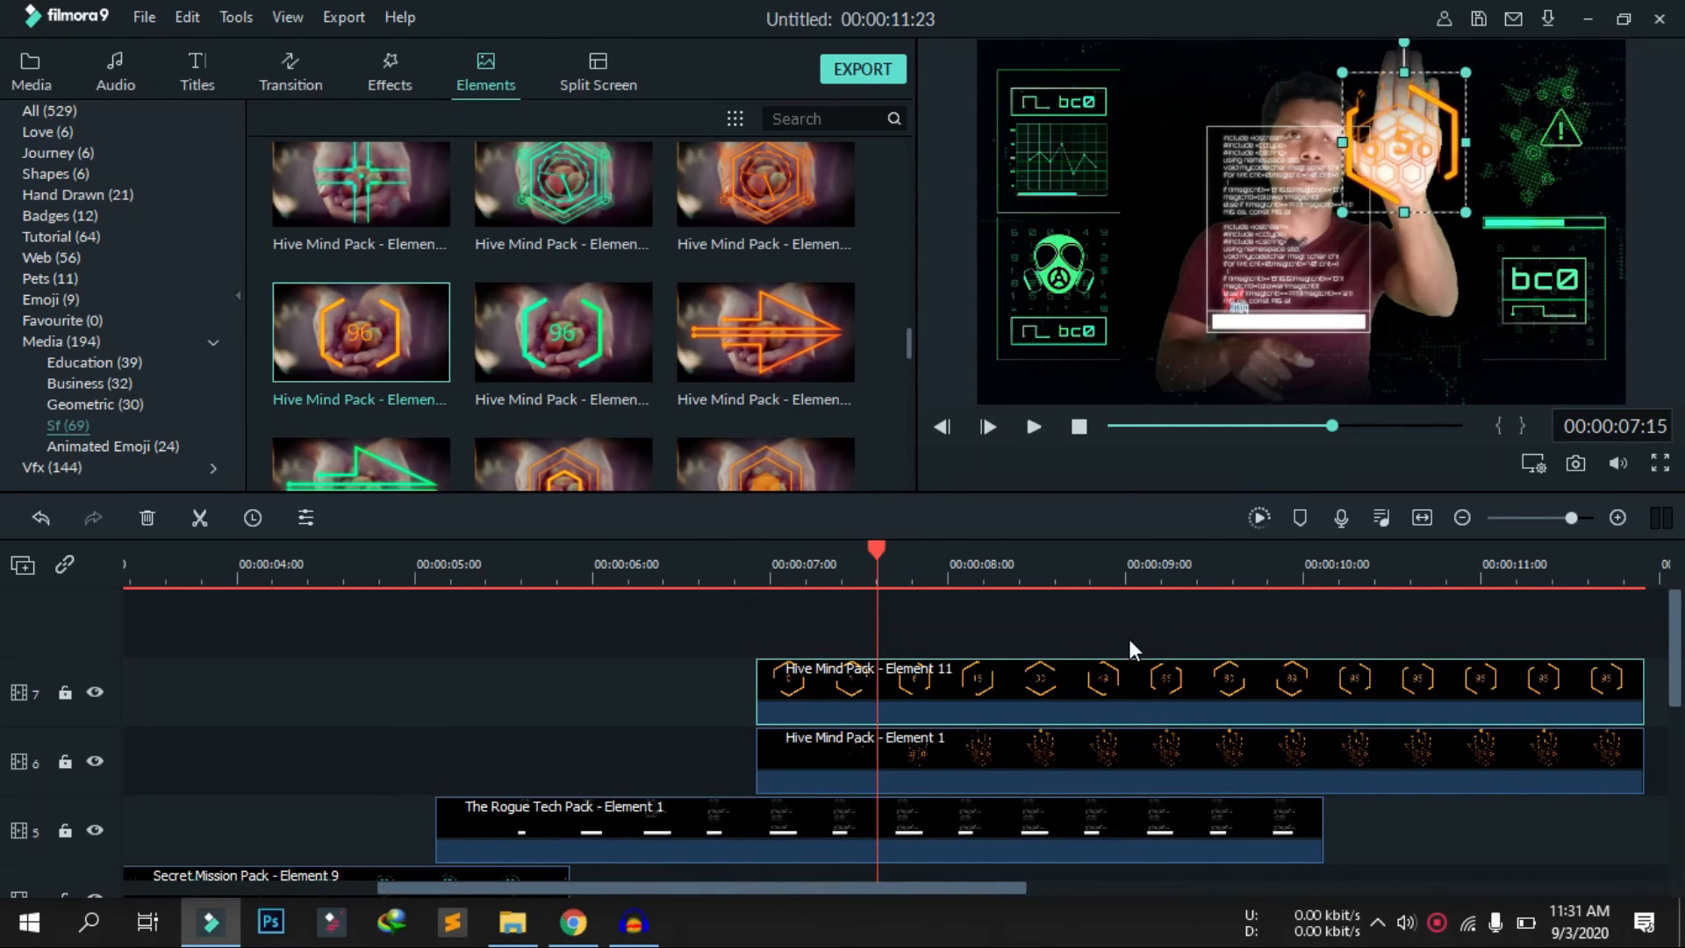
scroll(1027, 549, down, 3)
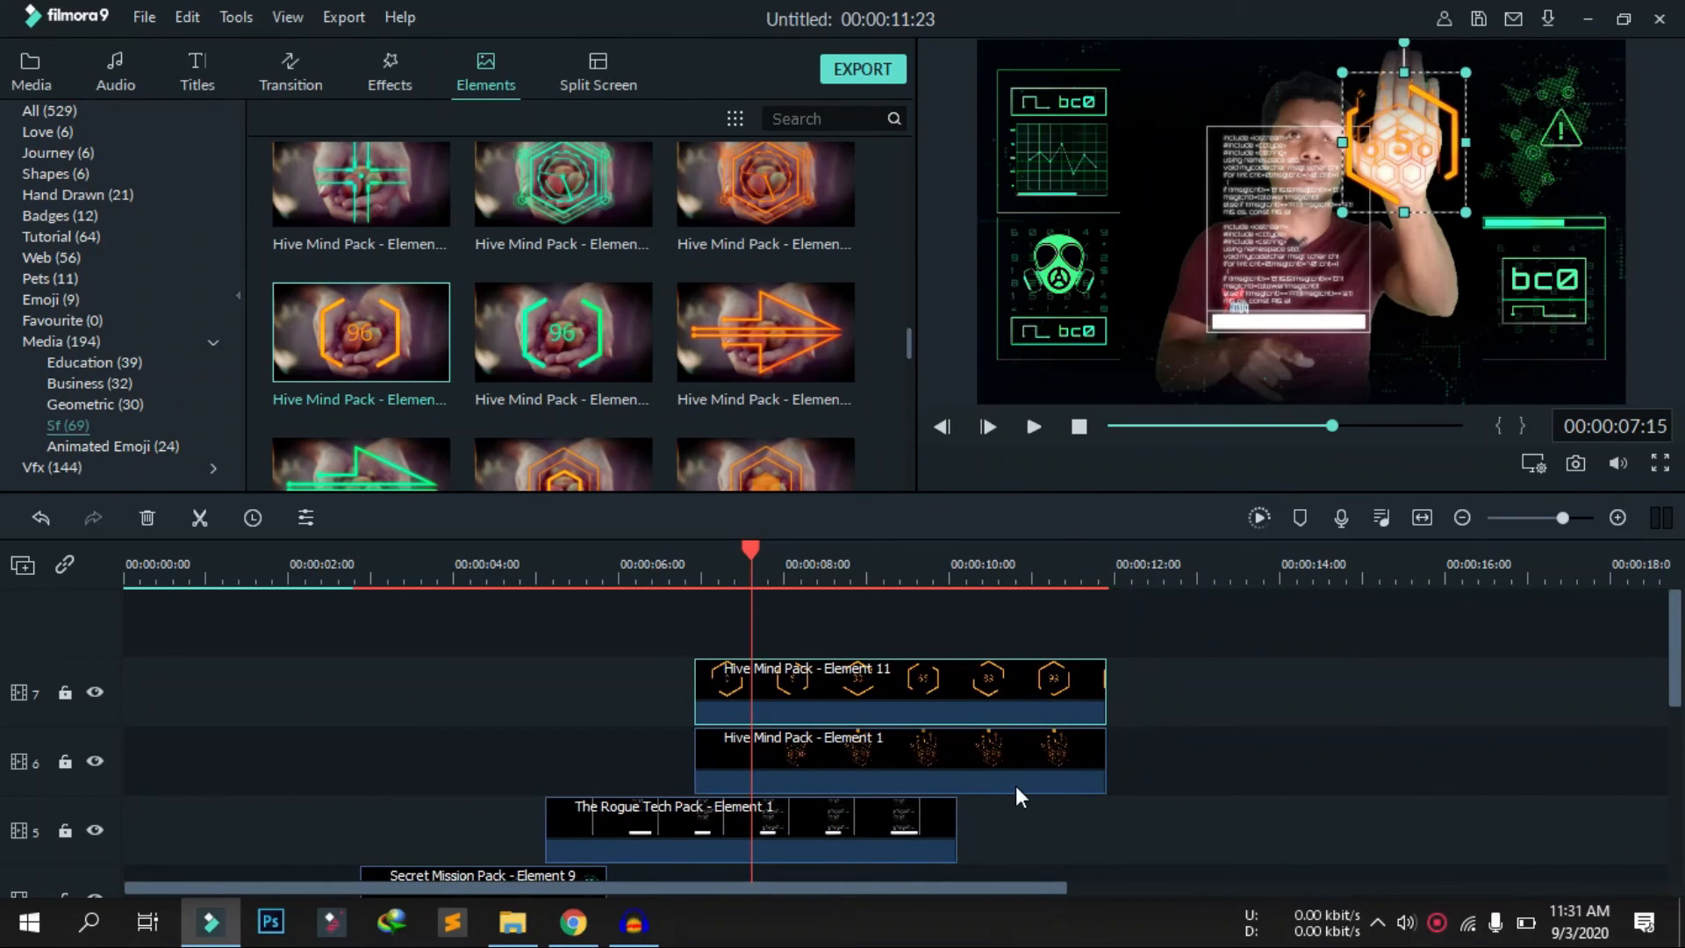
scroll(1020, 797, down, 5)
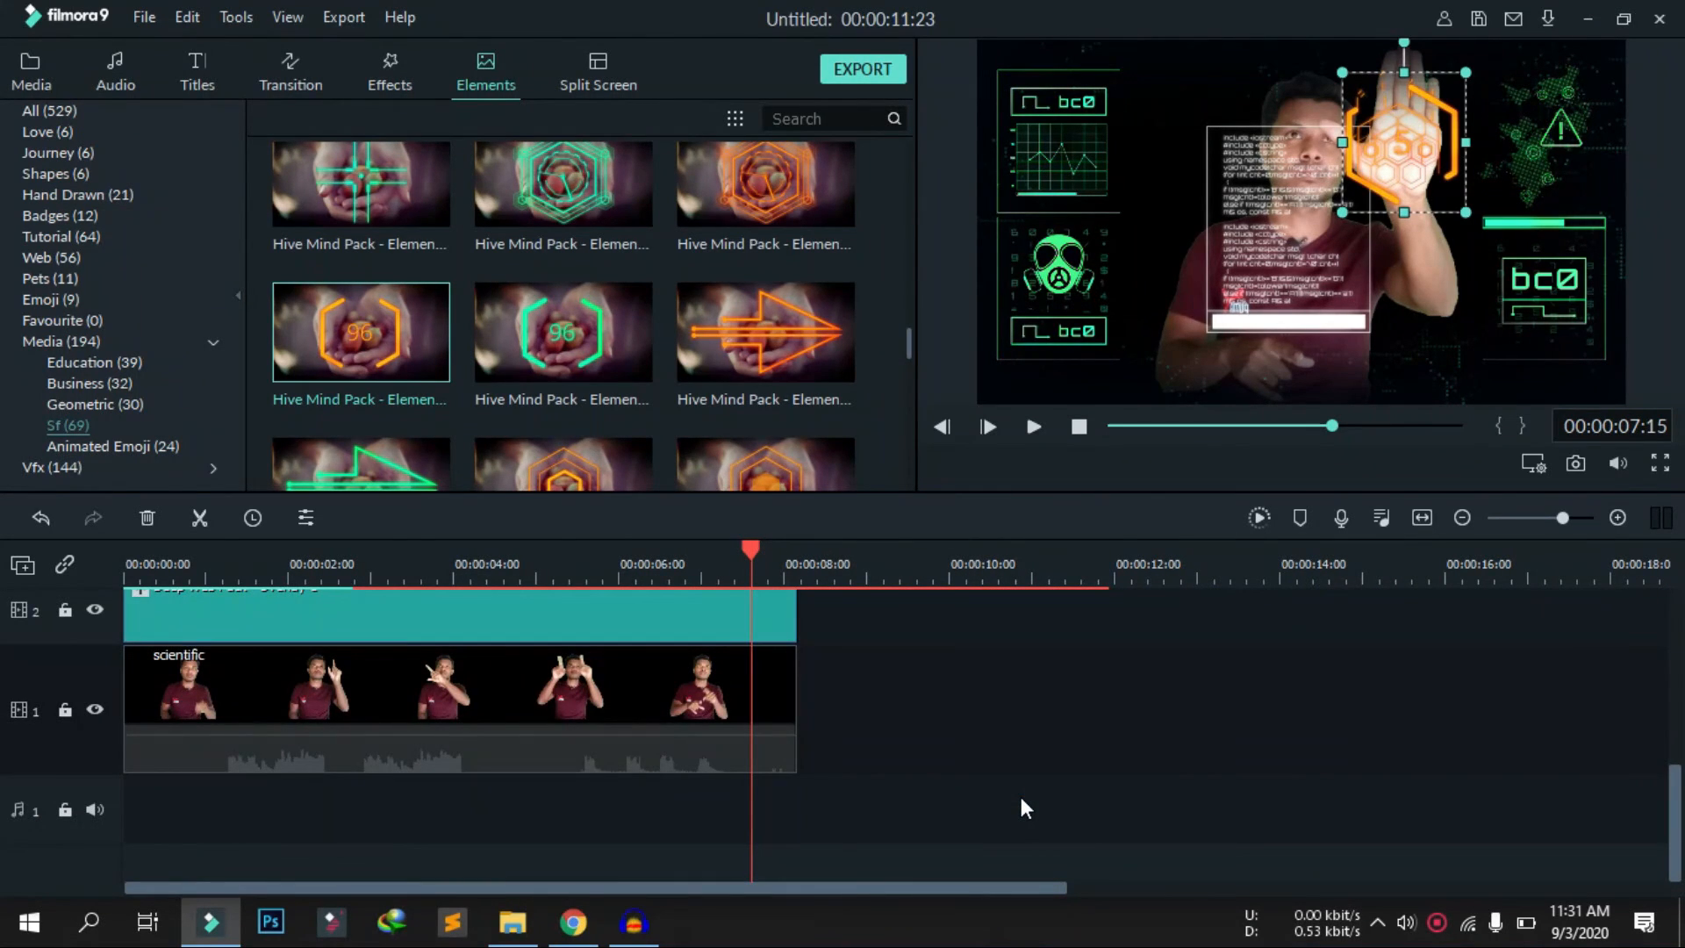
Trim the ends of both Hive Mind Pack clips and The Rogue Tech Pack - Element 1 to the scientific clip's end at 00:00:08:04
scroll(1020, 797, up, 2)
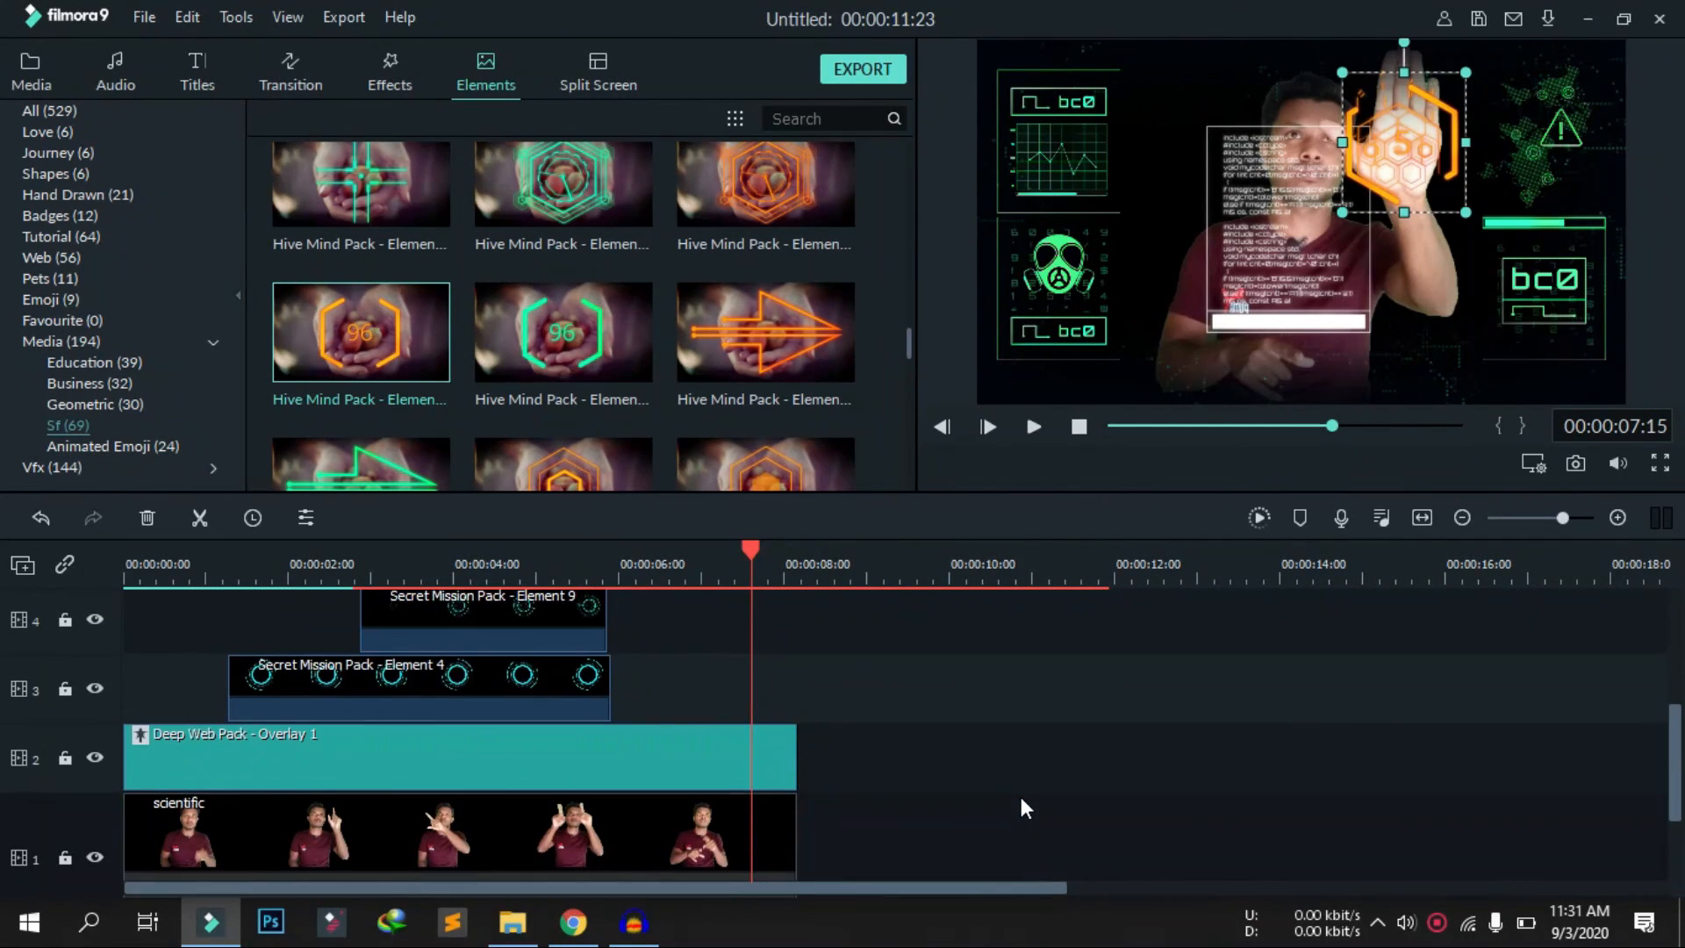
drag(753, 549, 799, 550)
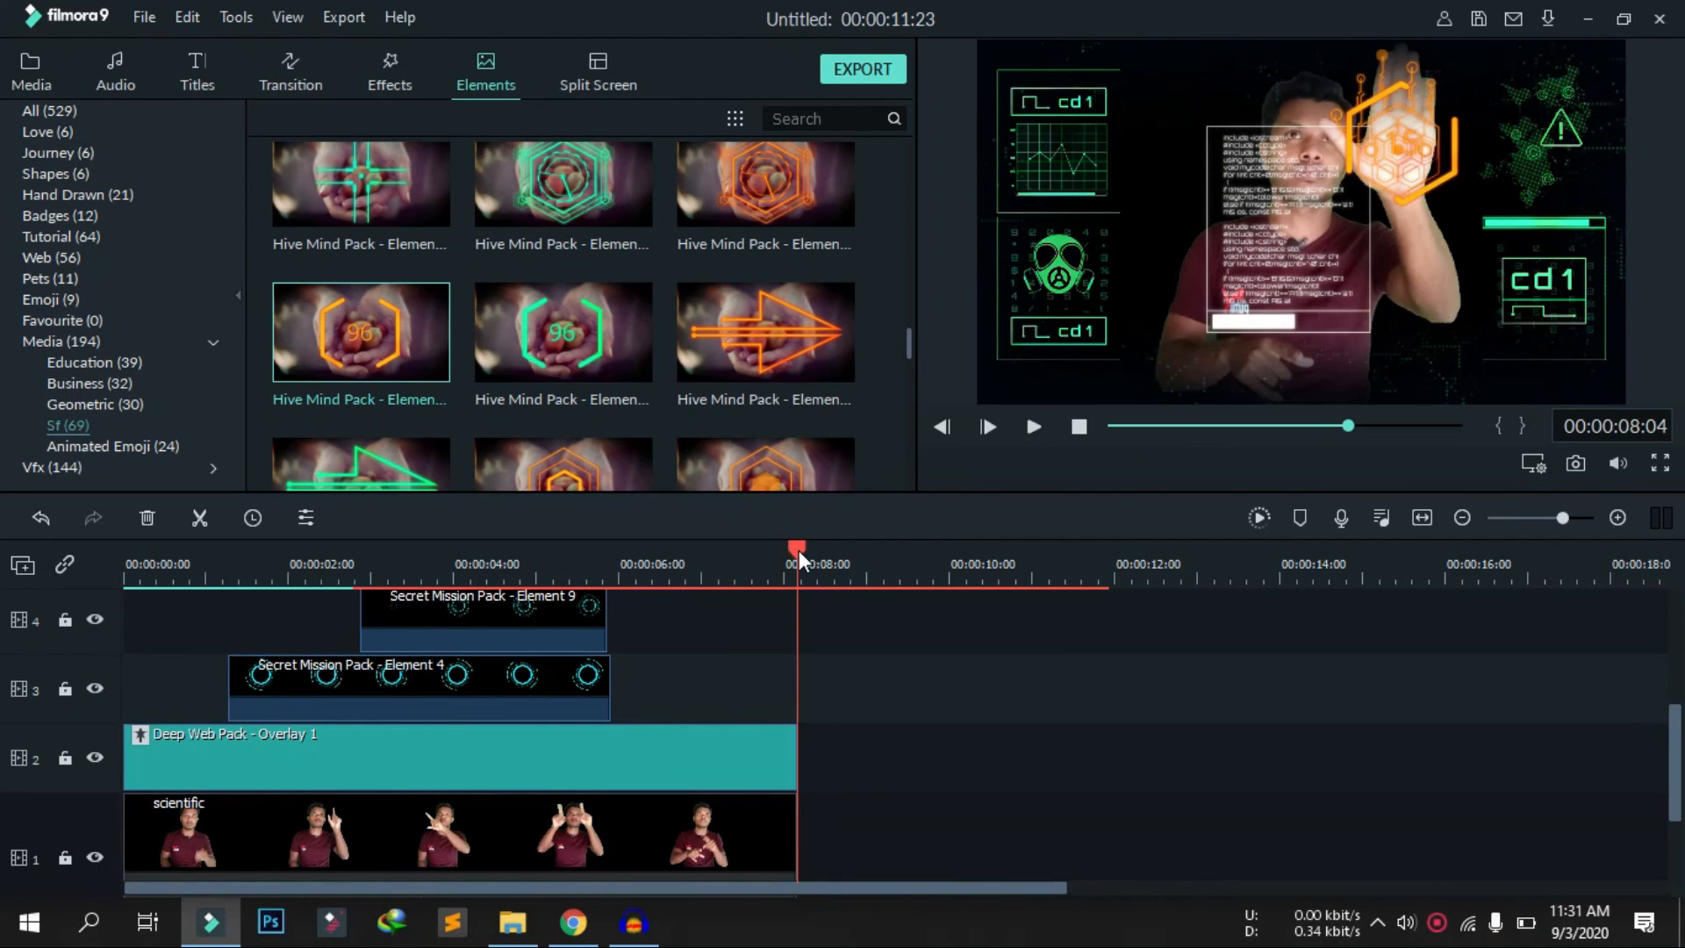
scroll(922, 750, up, 2)
scroll(922, 750, down, 3)
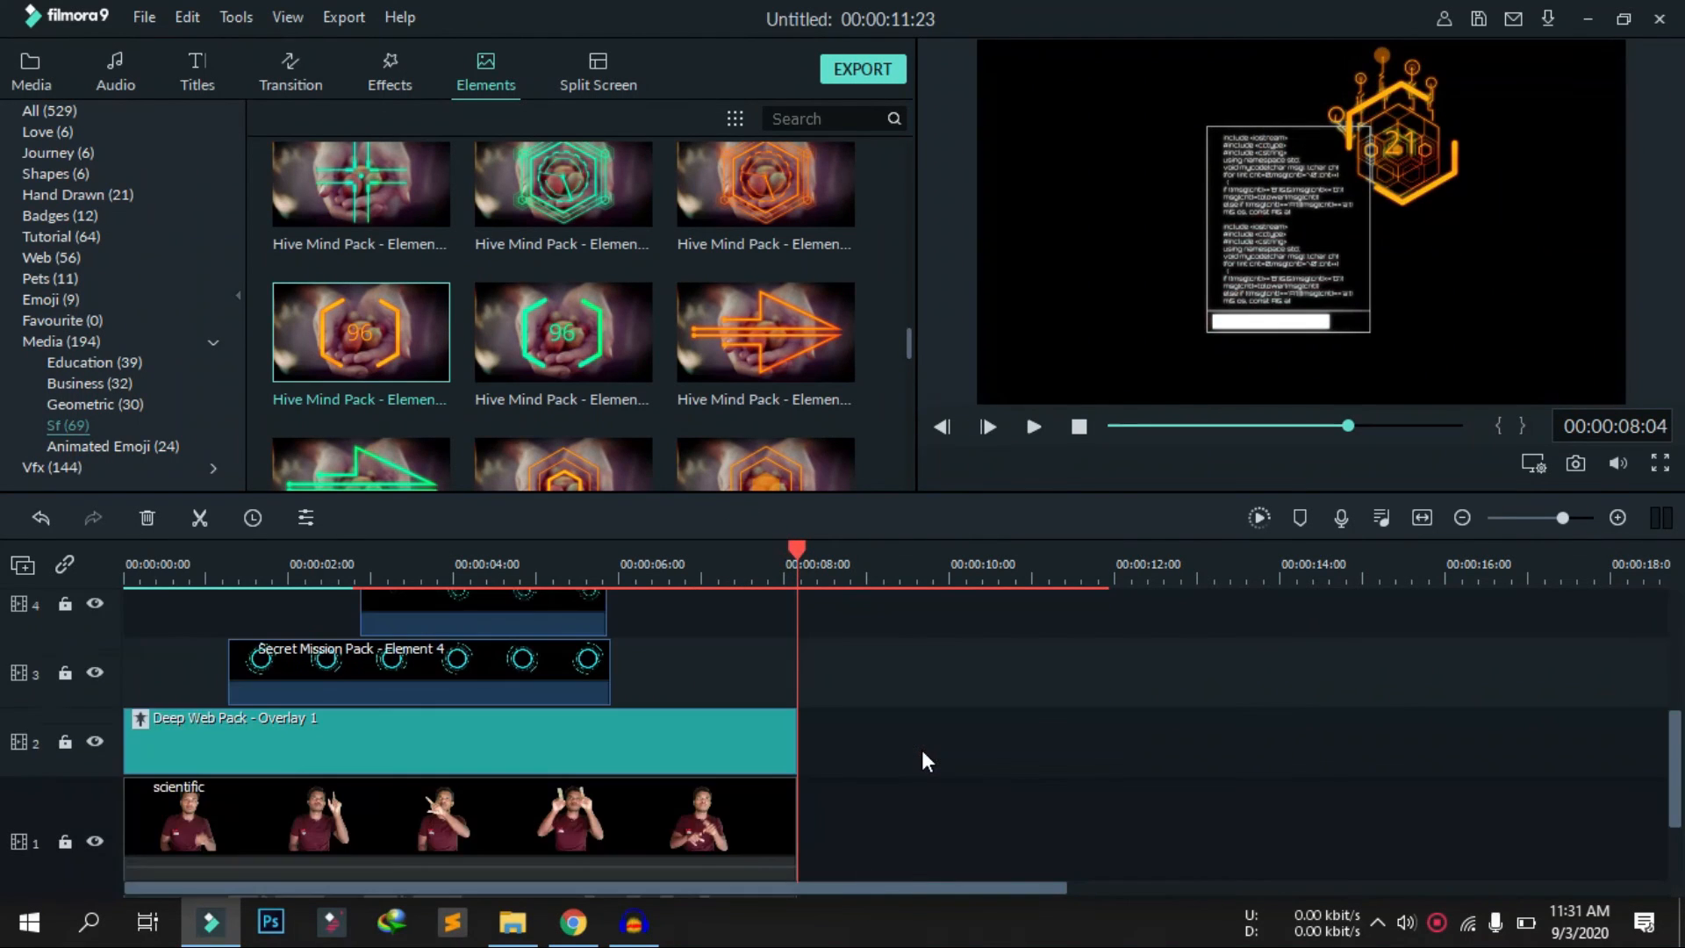
scroll(923, 760, up, 4)
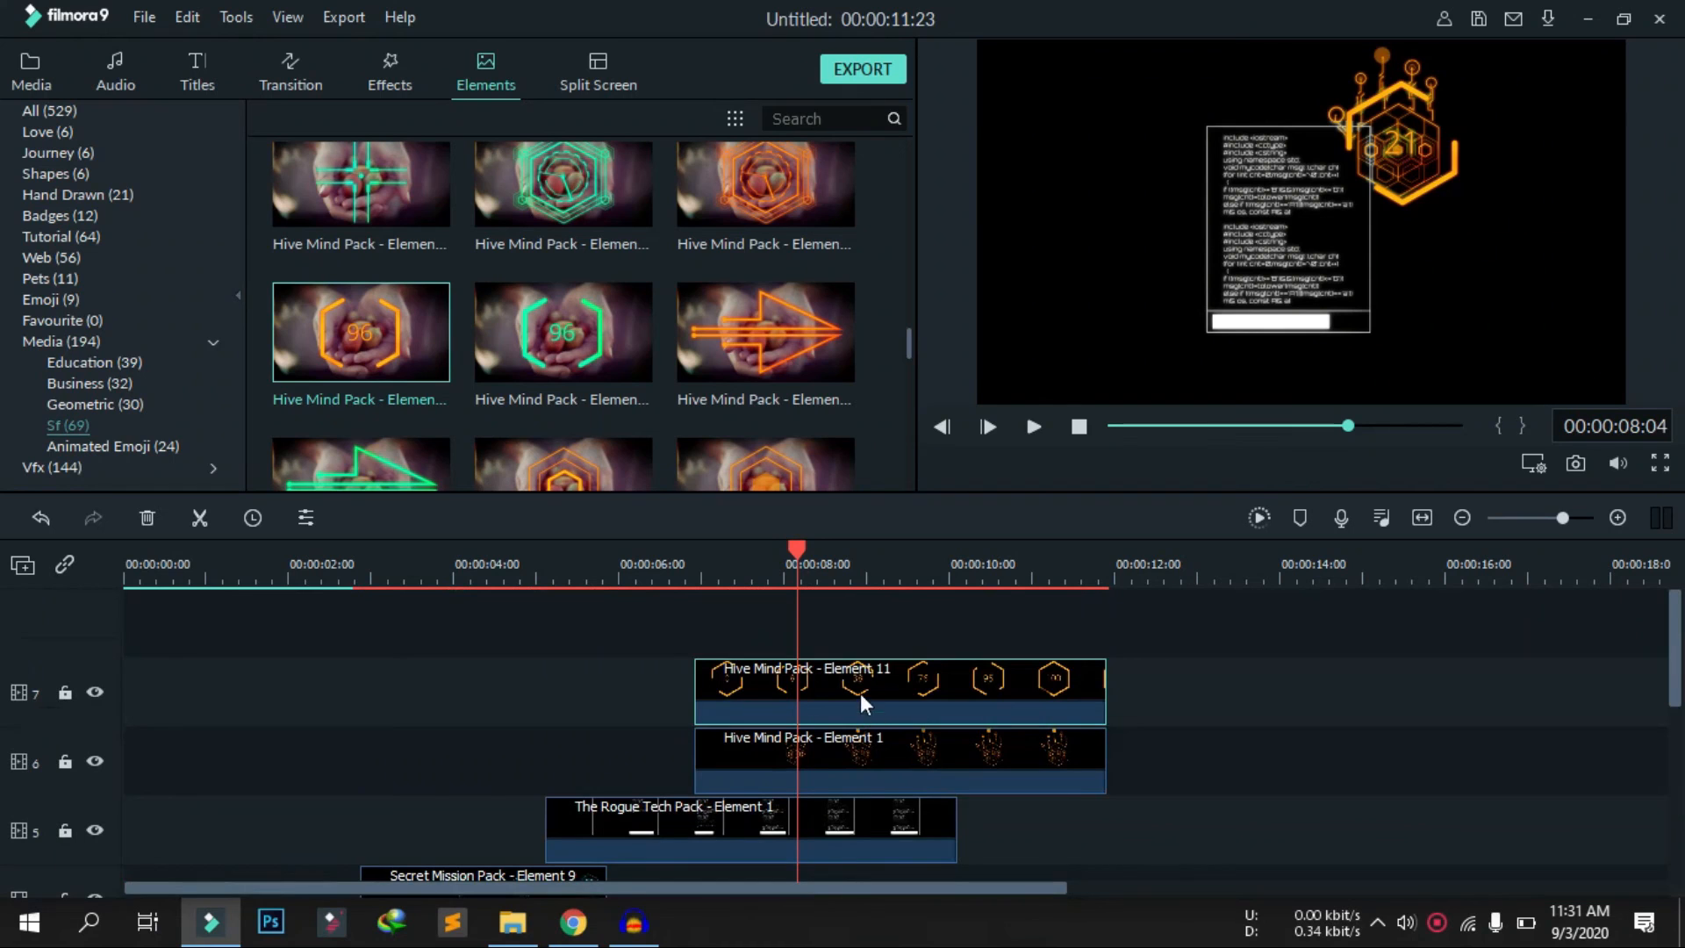
click(1103, 693)
drag(803, 691, 797, 690)
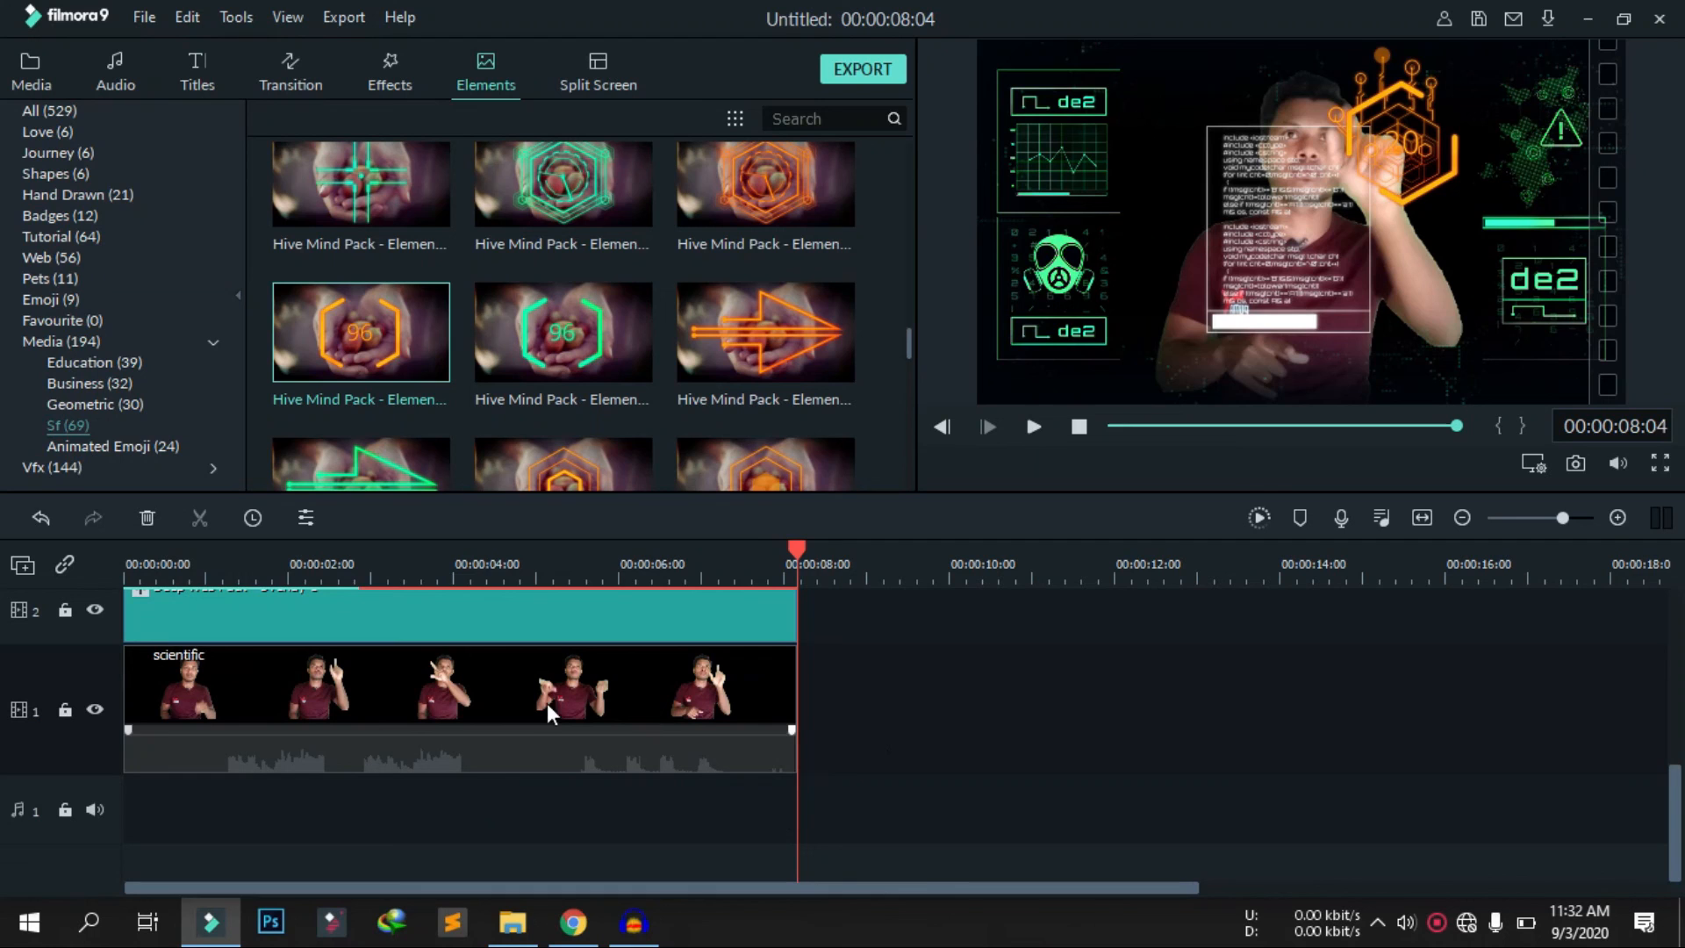
scroll(365, 698, up, 5)
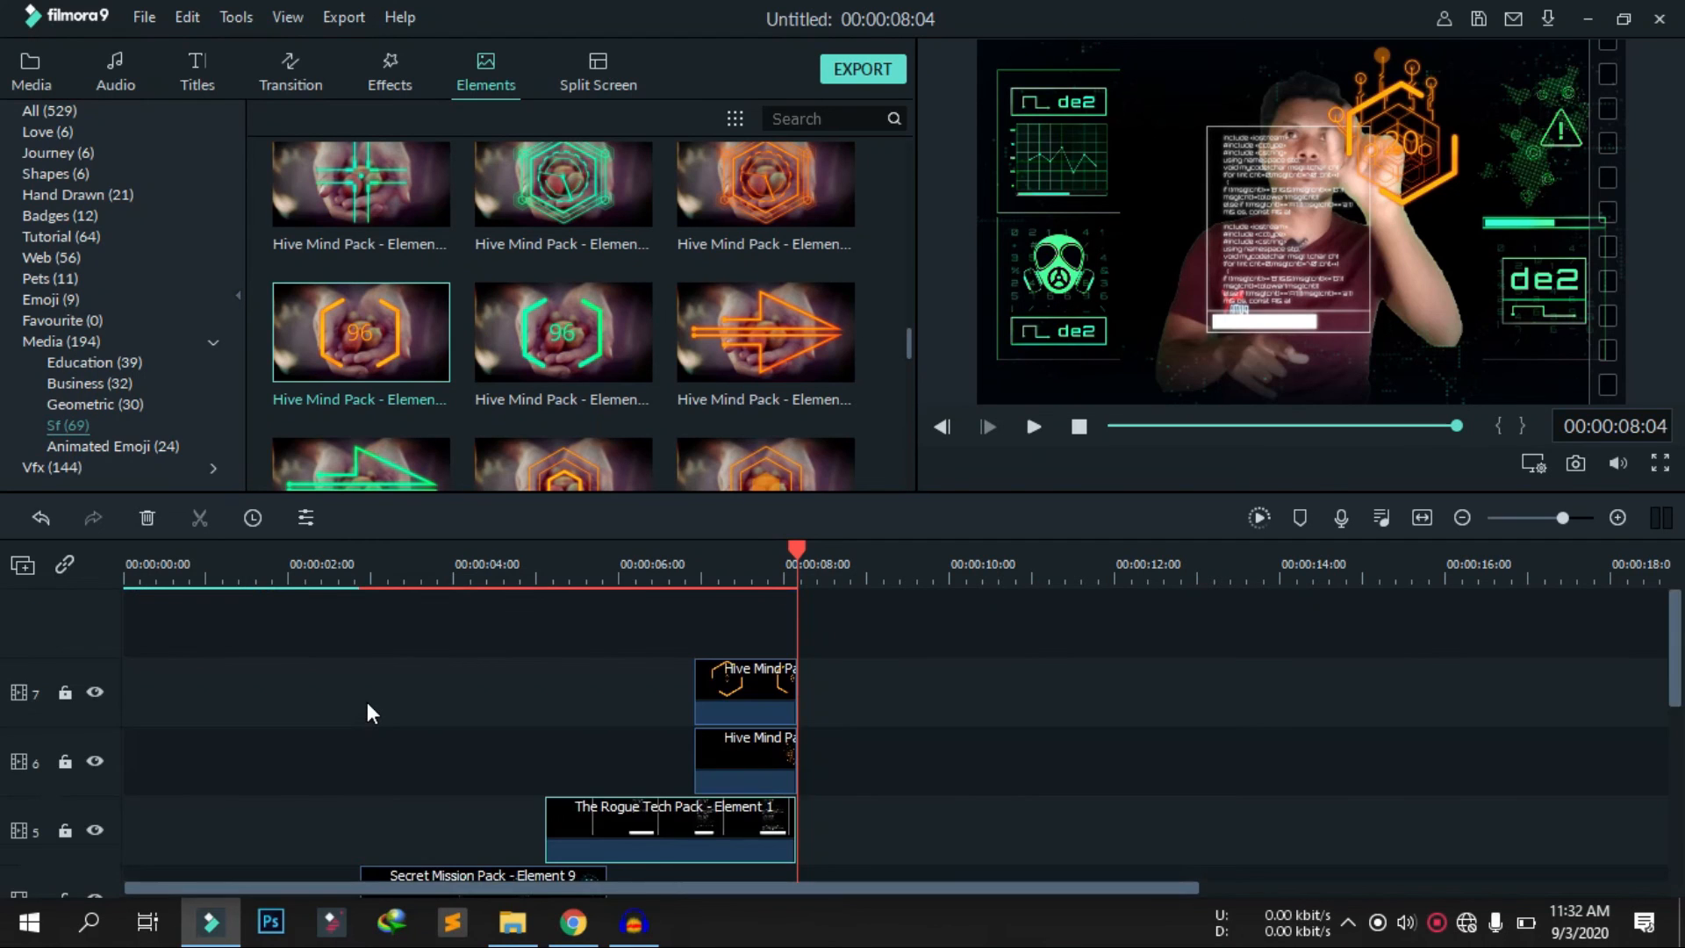
scroll(367, 704, down, 5)
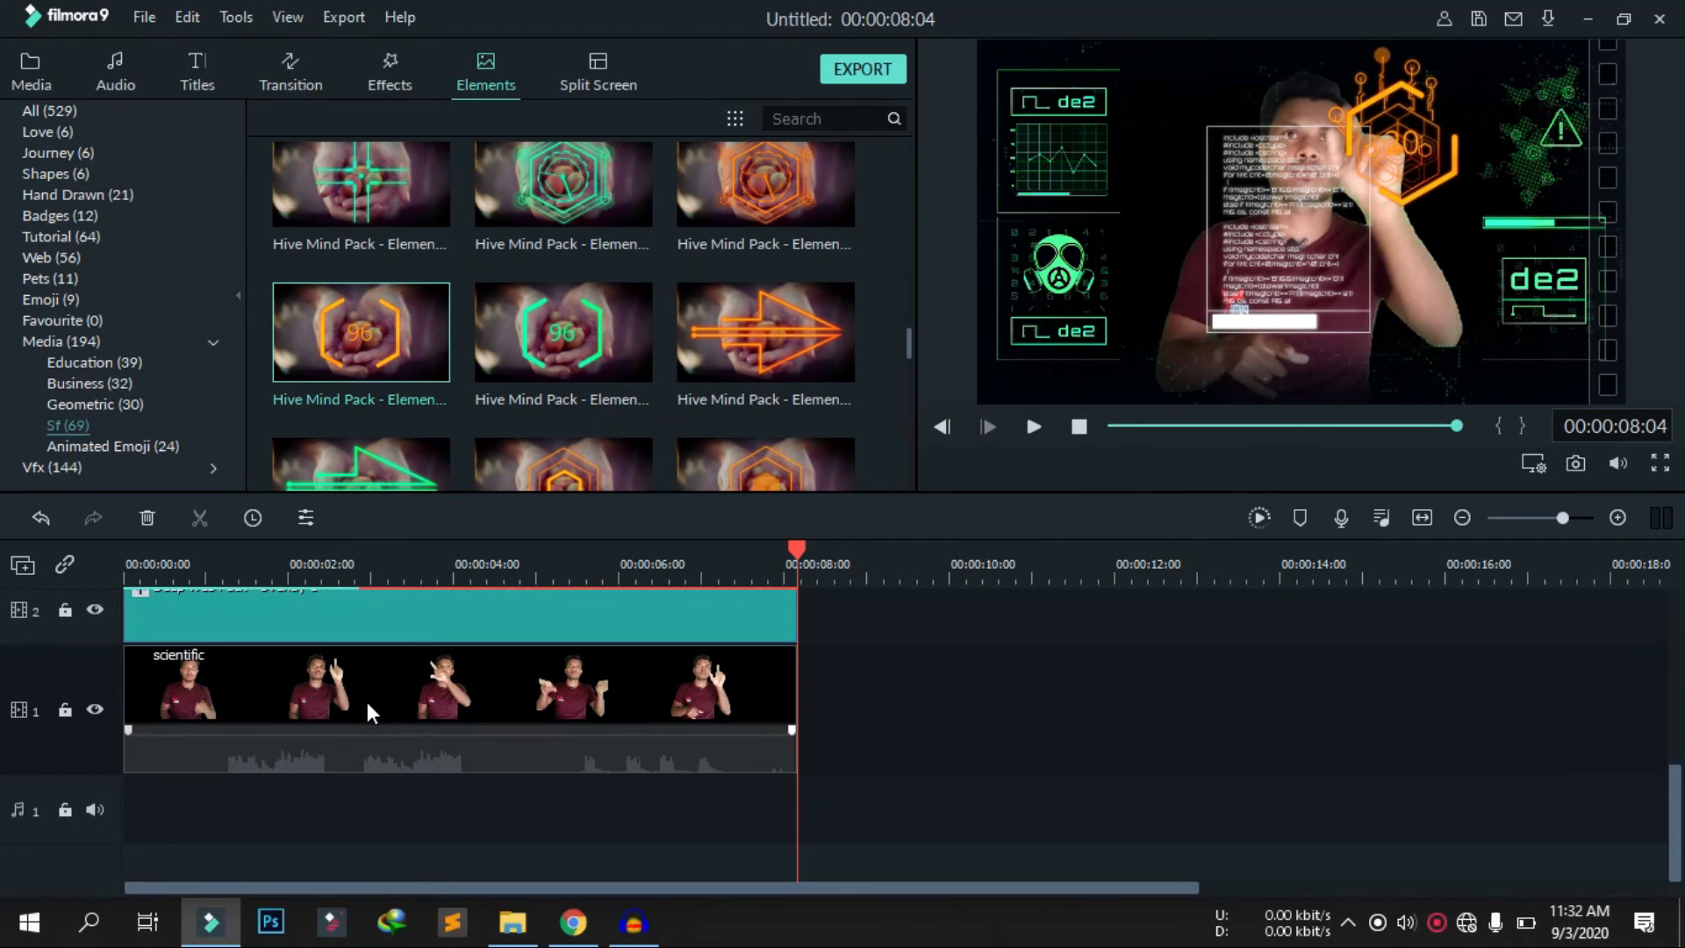
click(449, 713)
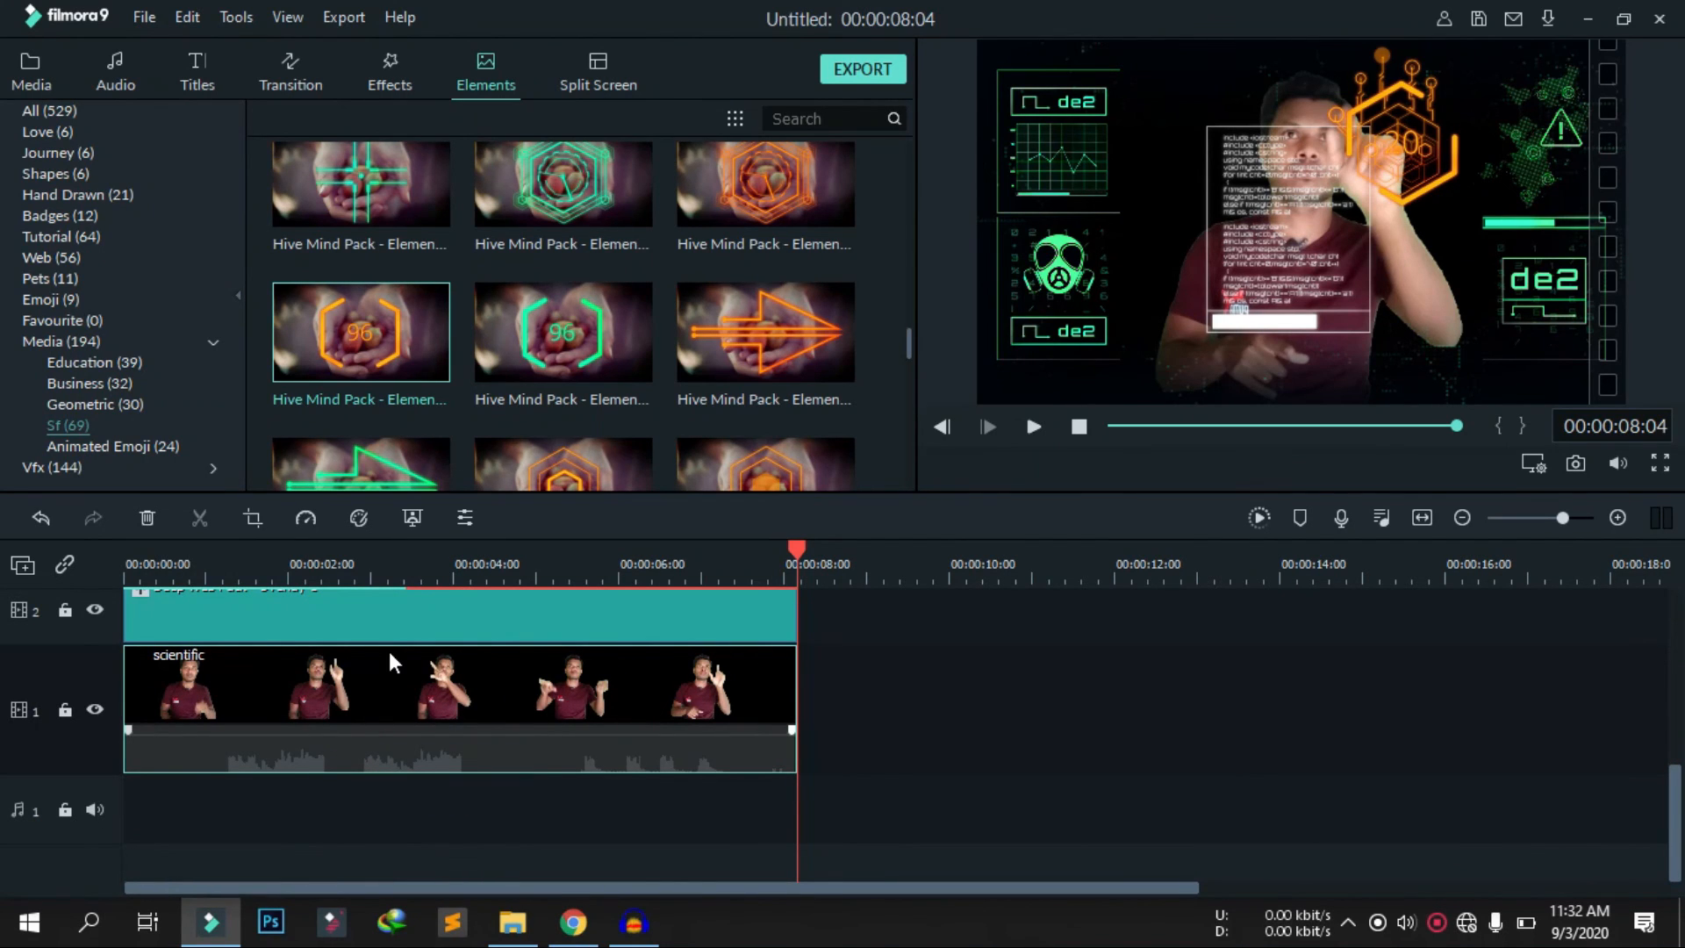
scroll(391, 661, up, 5)
scroll(391, 661, down, 1)
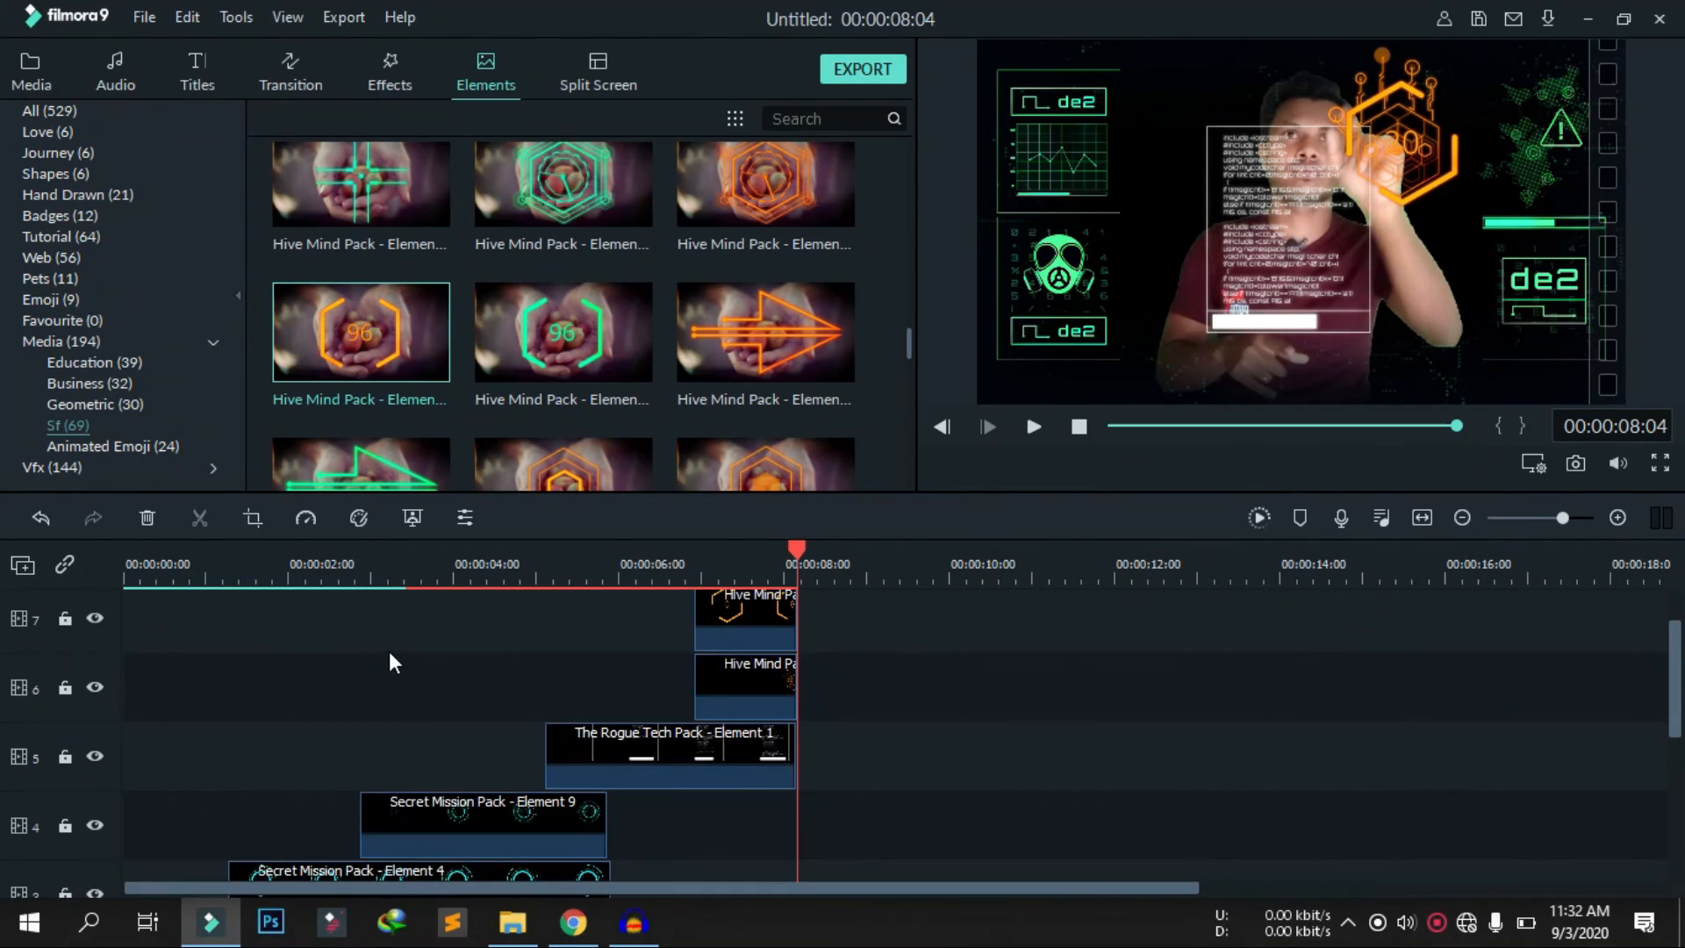